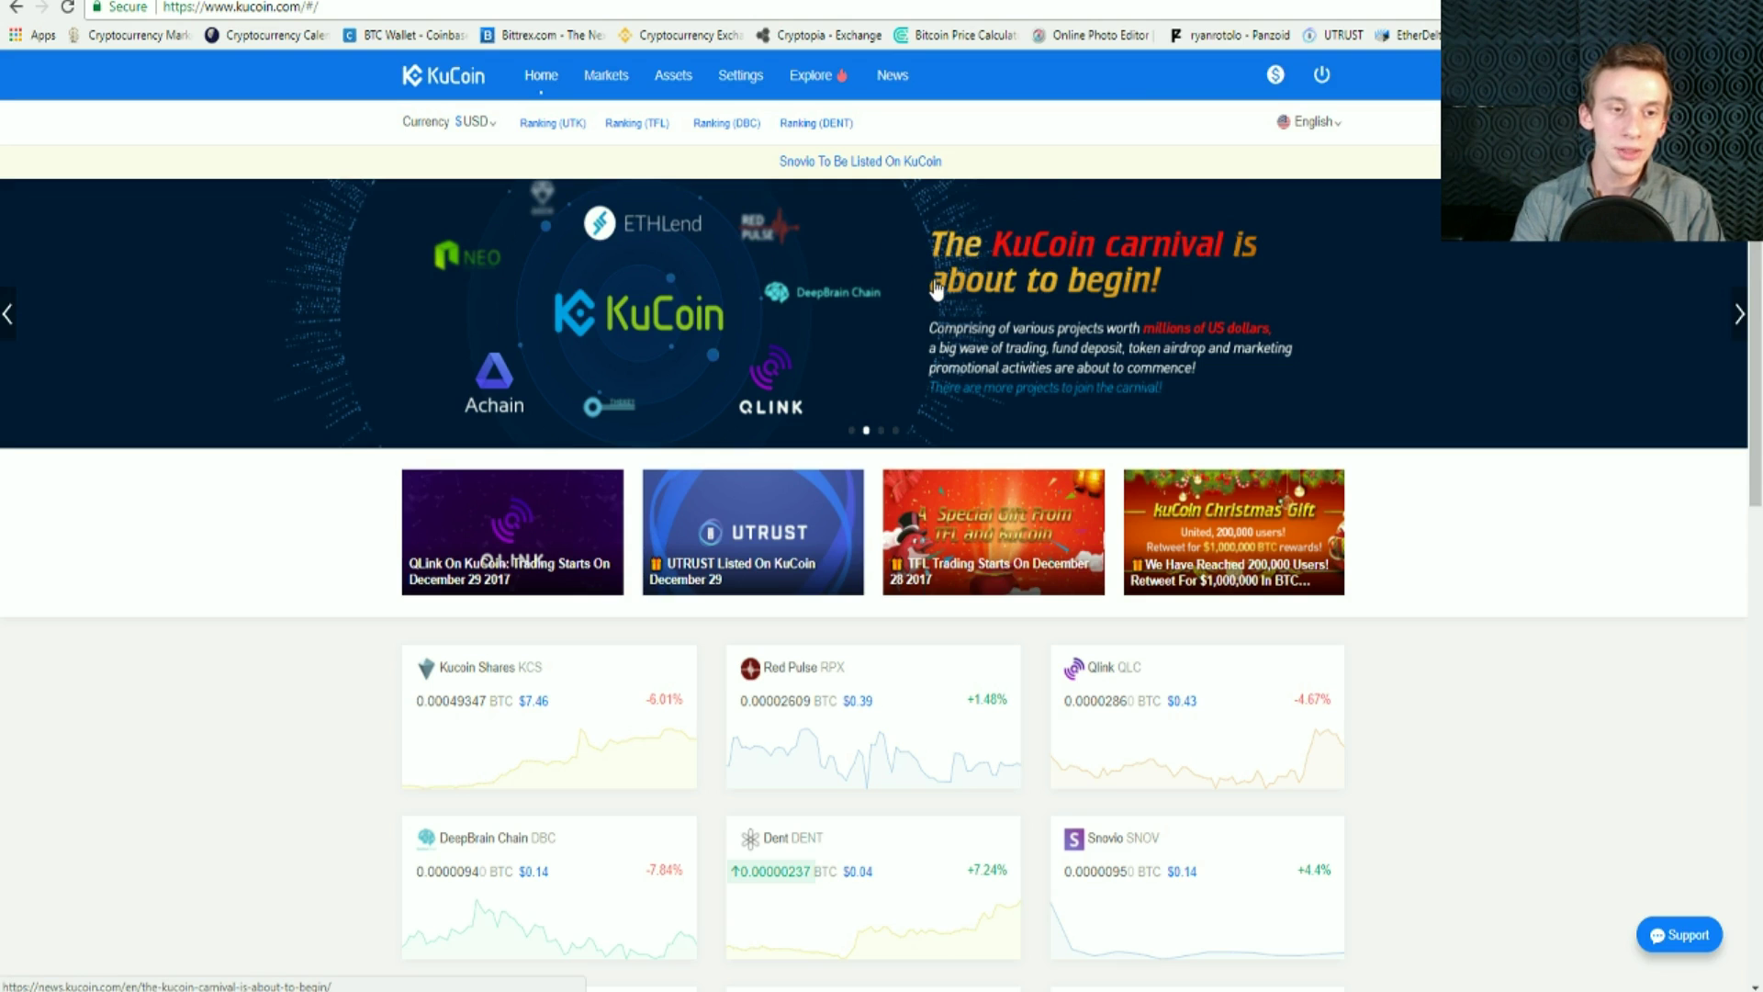
left_click(6, 317)
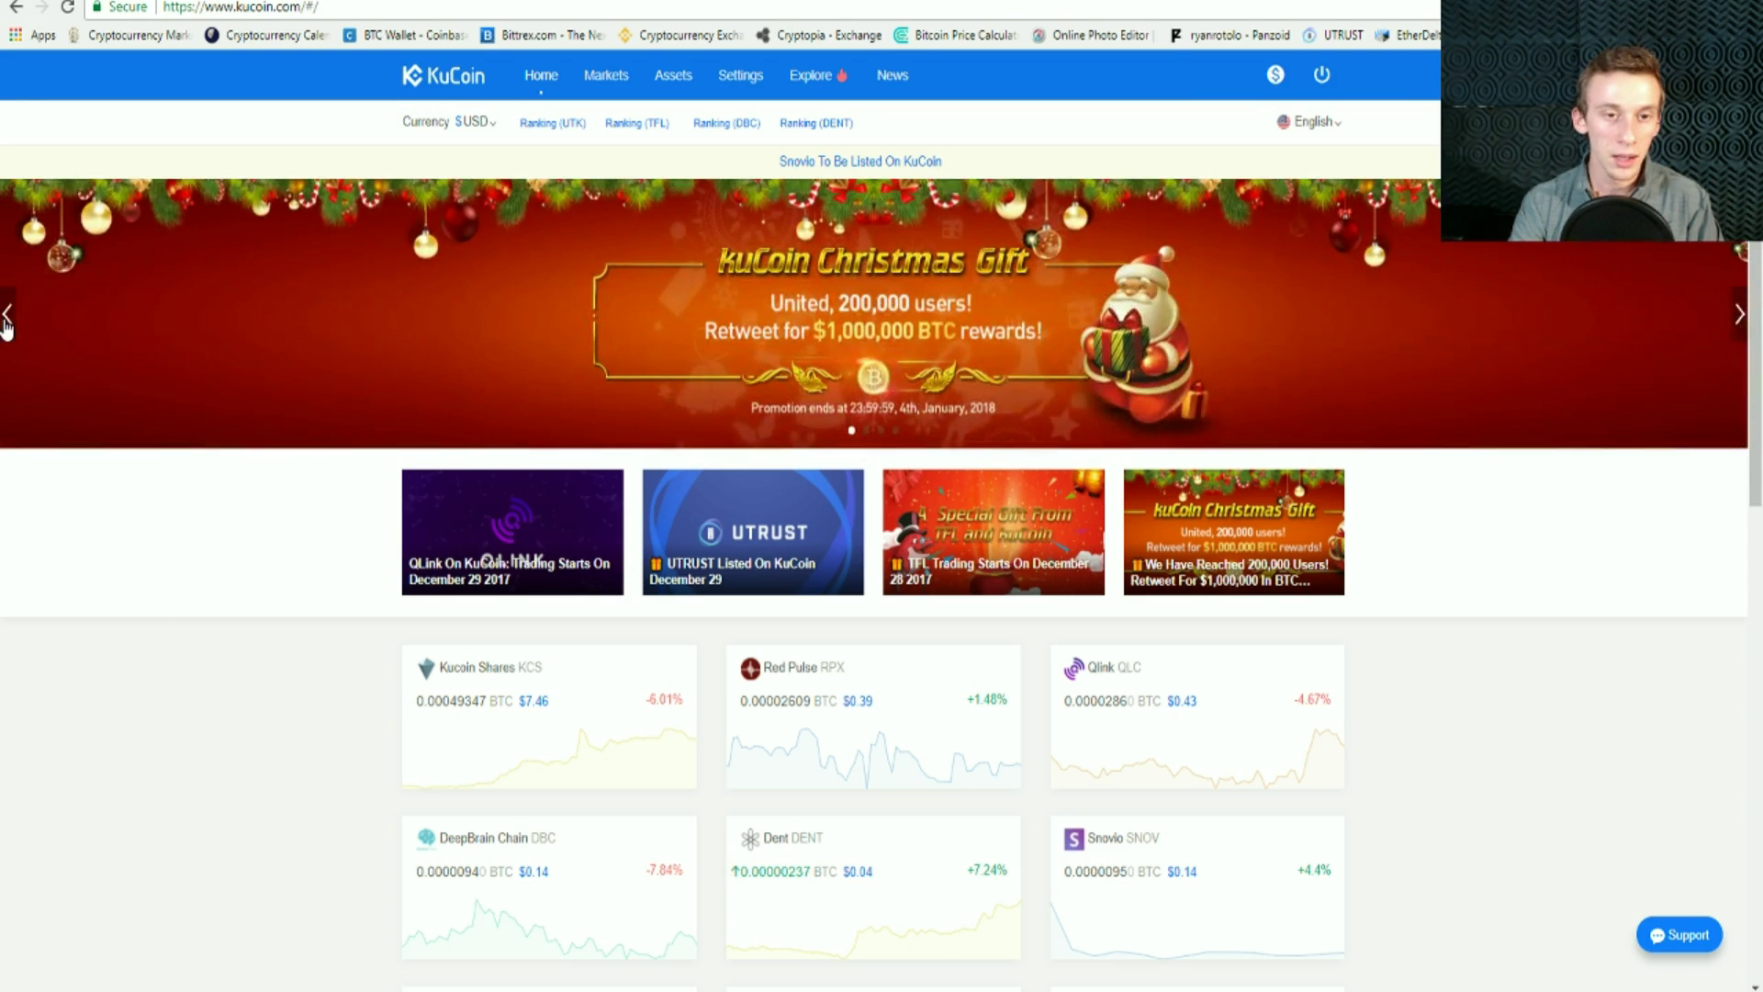
left_click(7, 320)
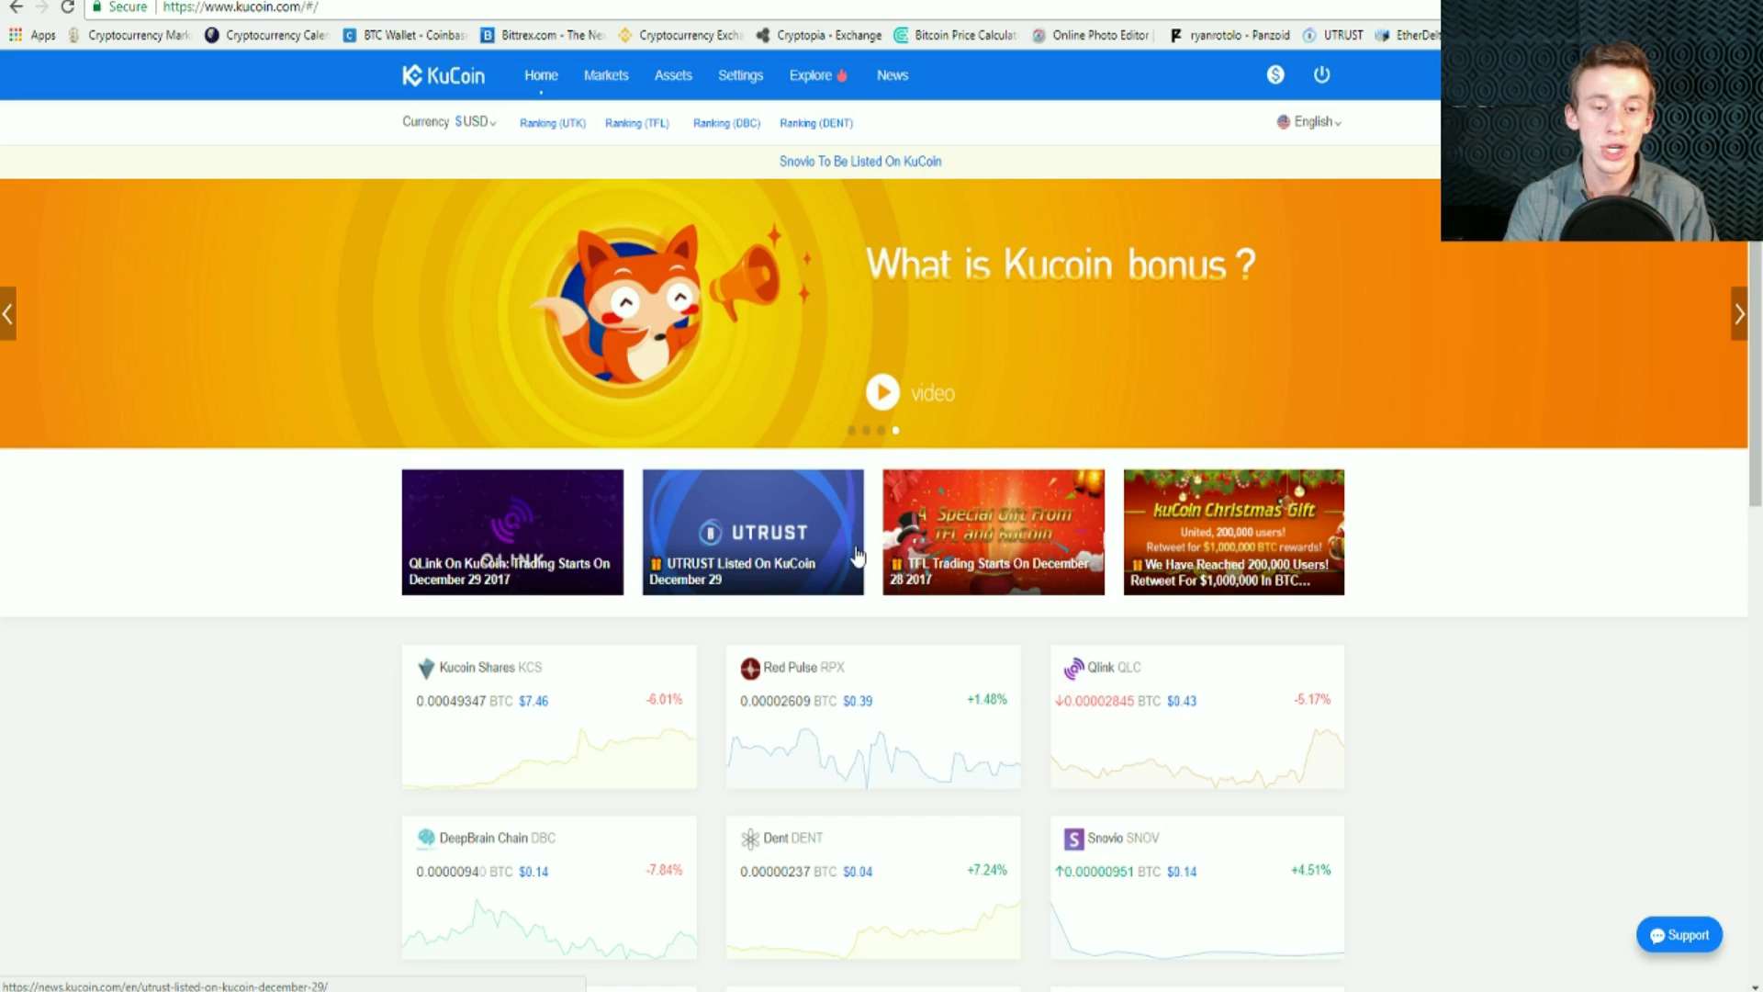
scroll(1011, 680, "down", 3)
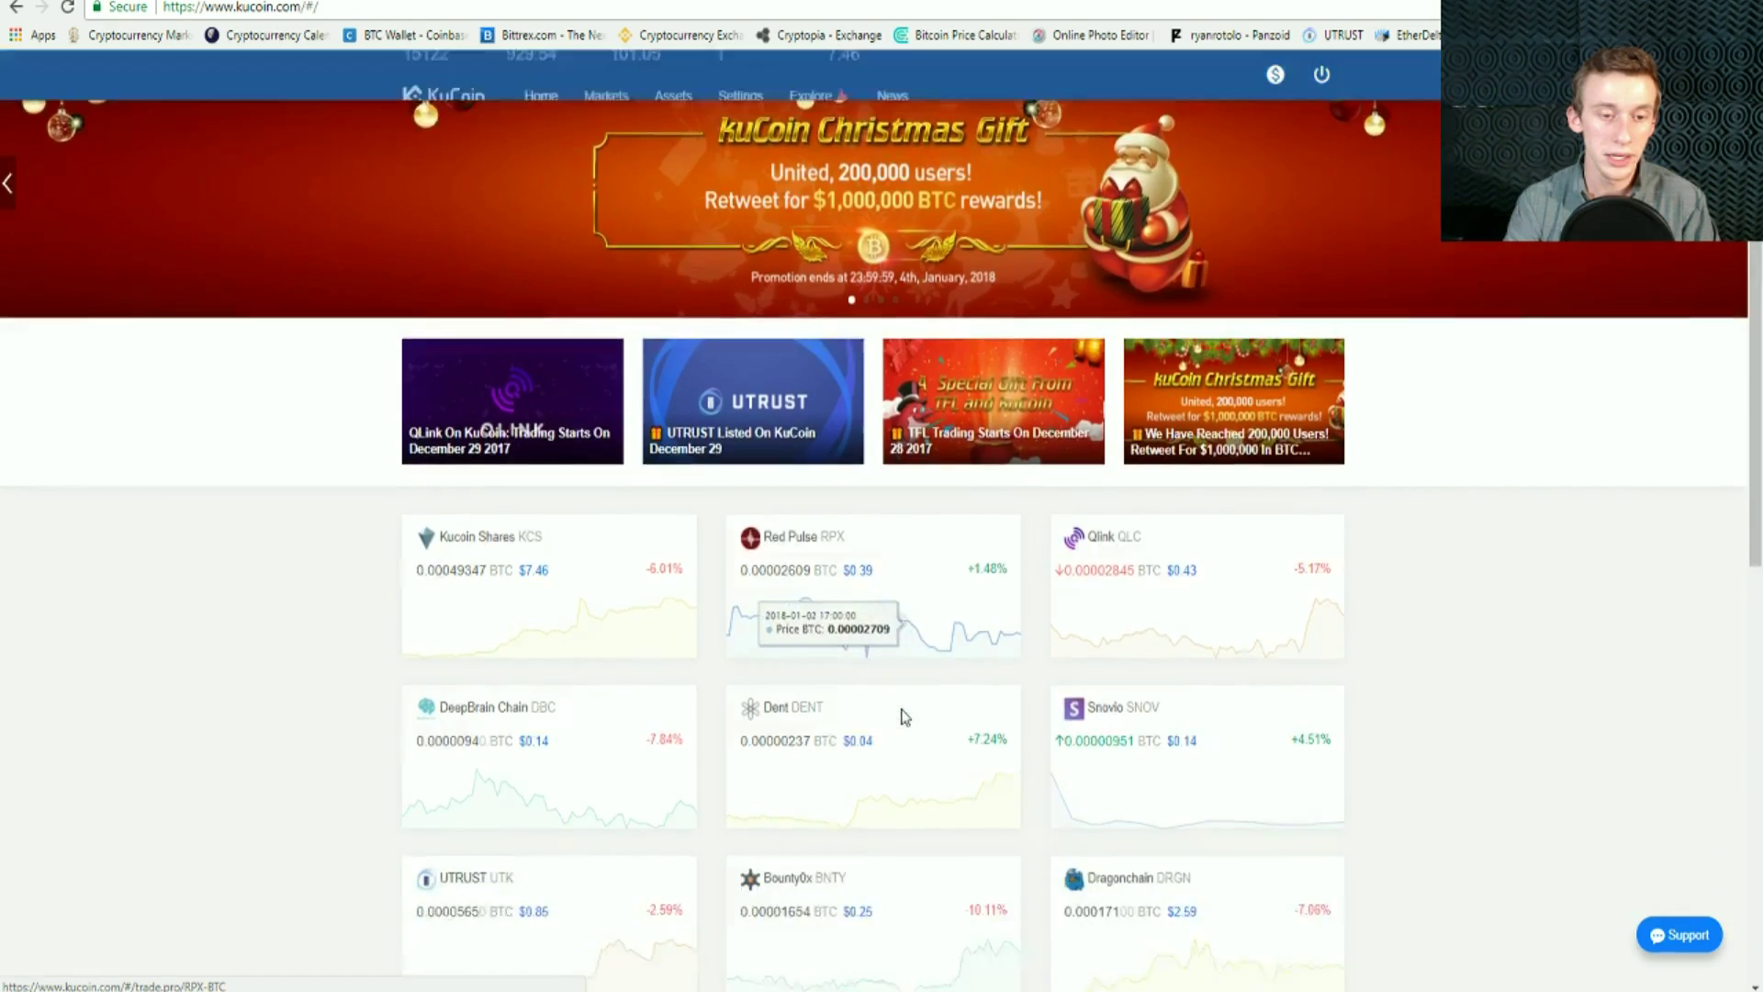
scroll(774, 715, "down", 4)
scroll(792, 677, "up", 2)
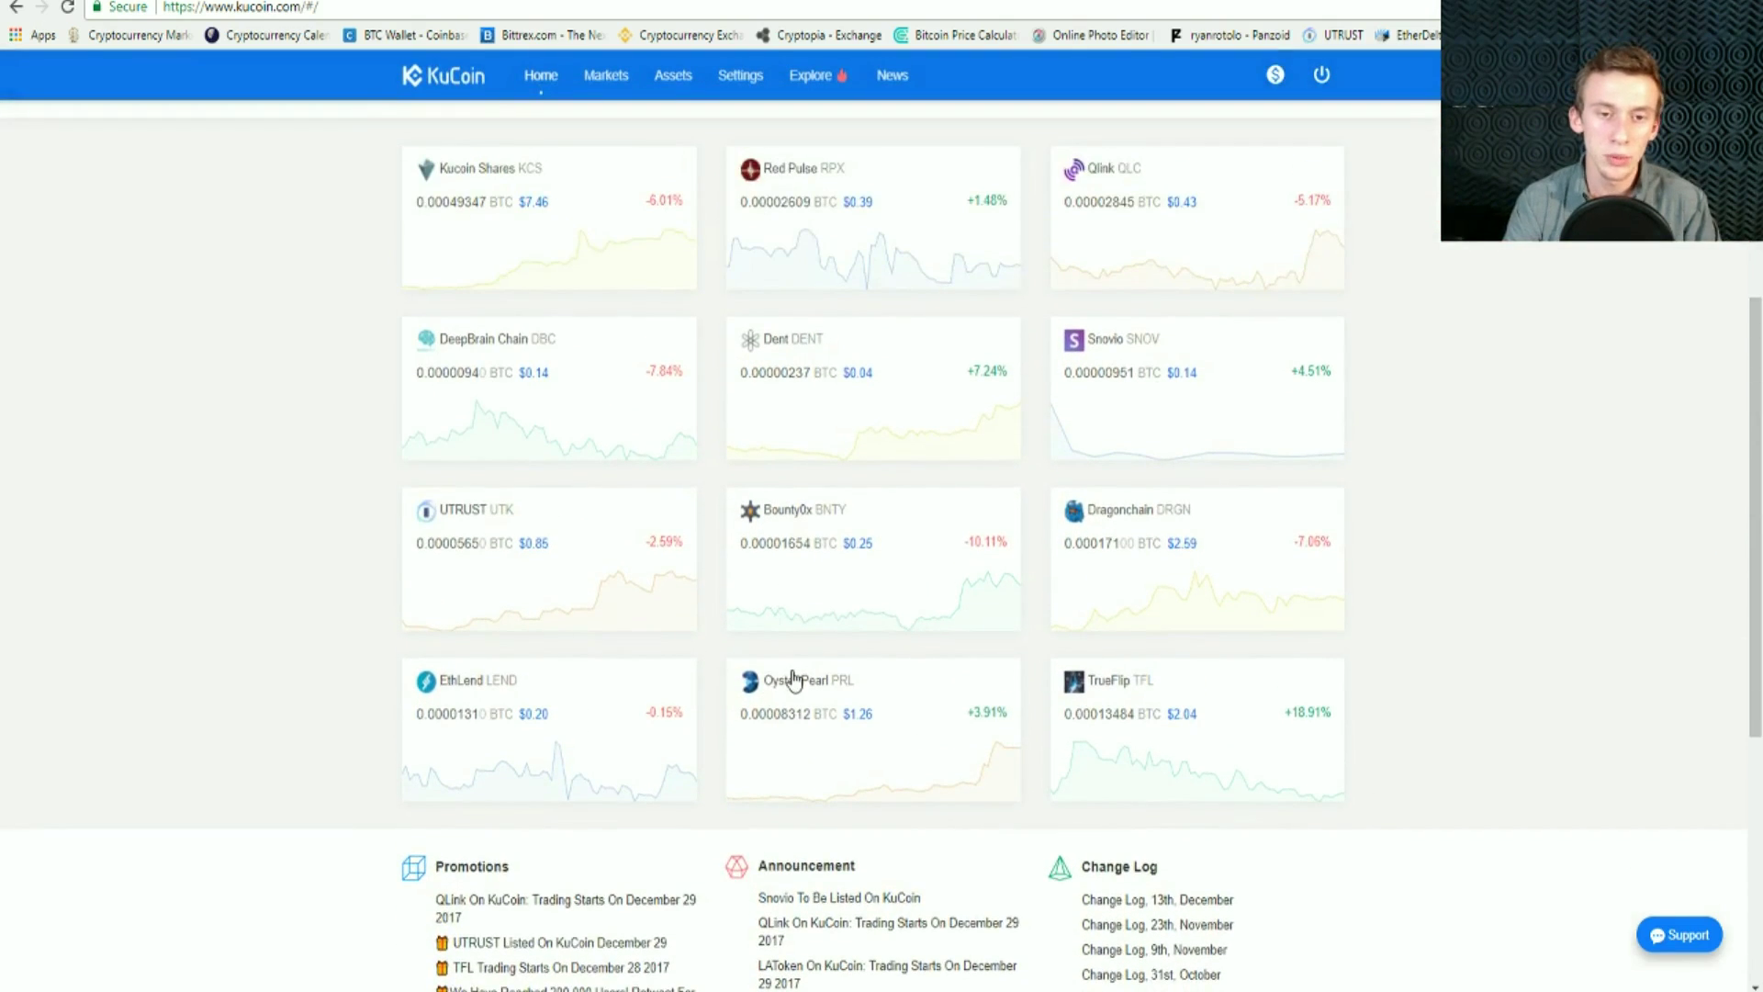
scroll(887, 610, "up", 5)
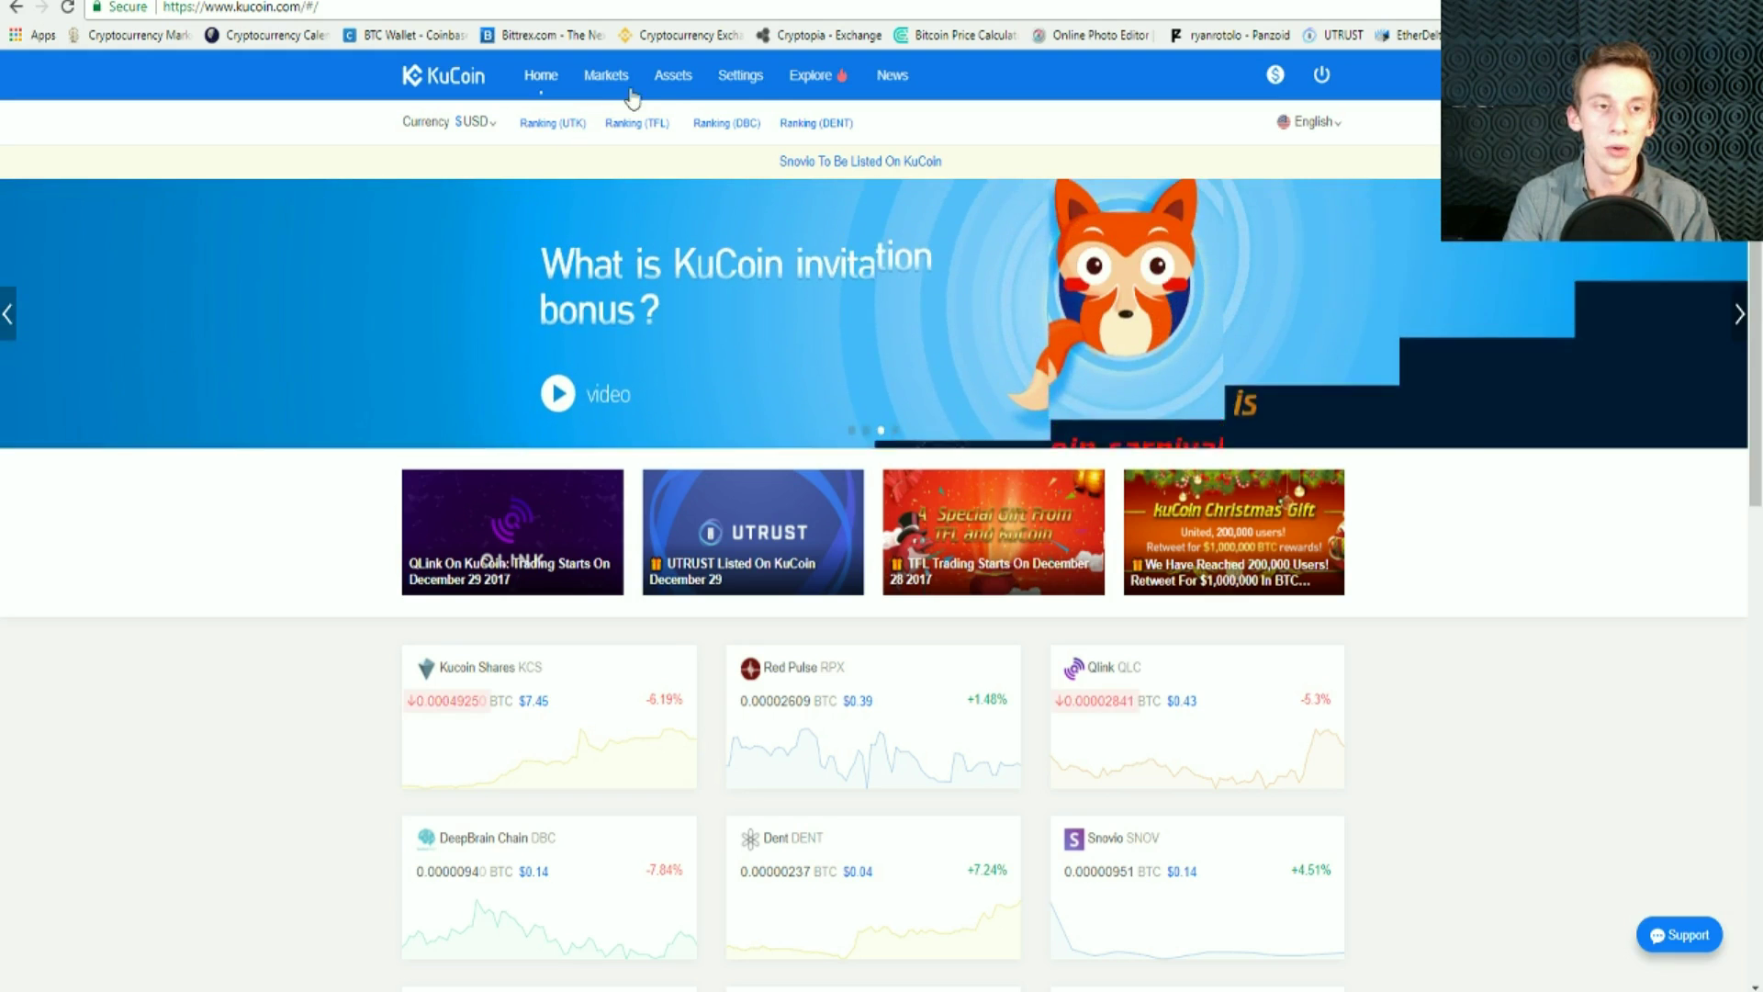
Step: Browse the Deposit coin list, then show the Assets overview with KCS, BTC and RPX at zero balances
left_click(674, 90)
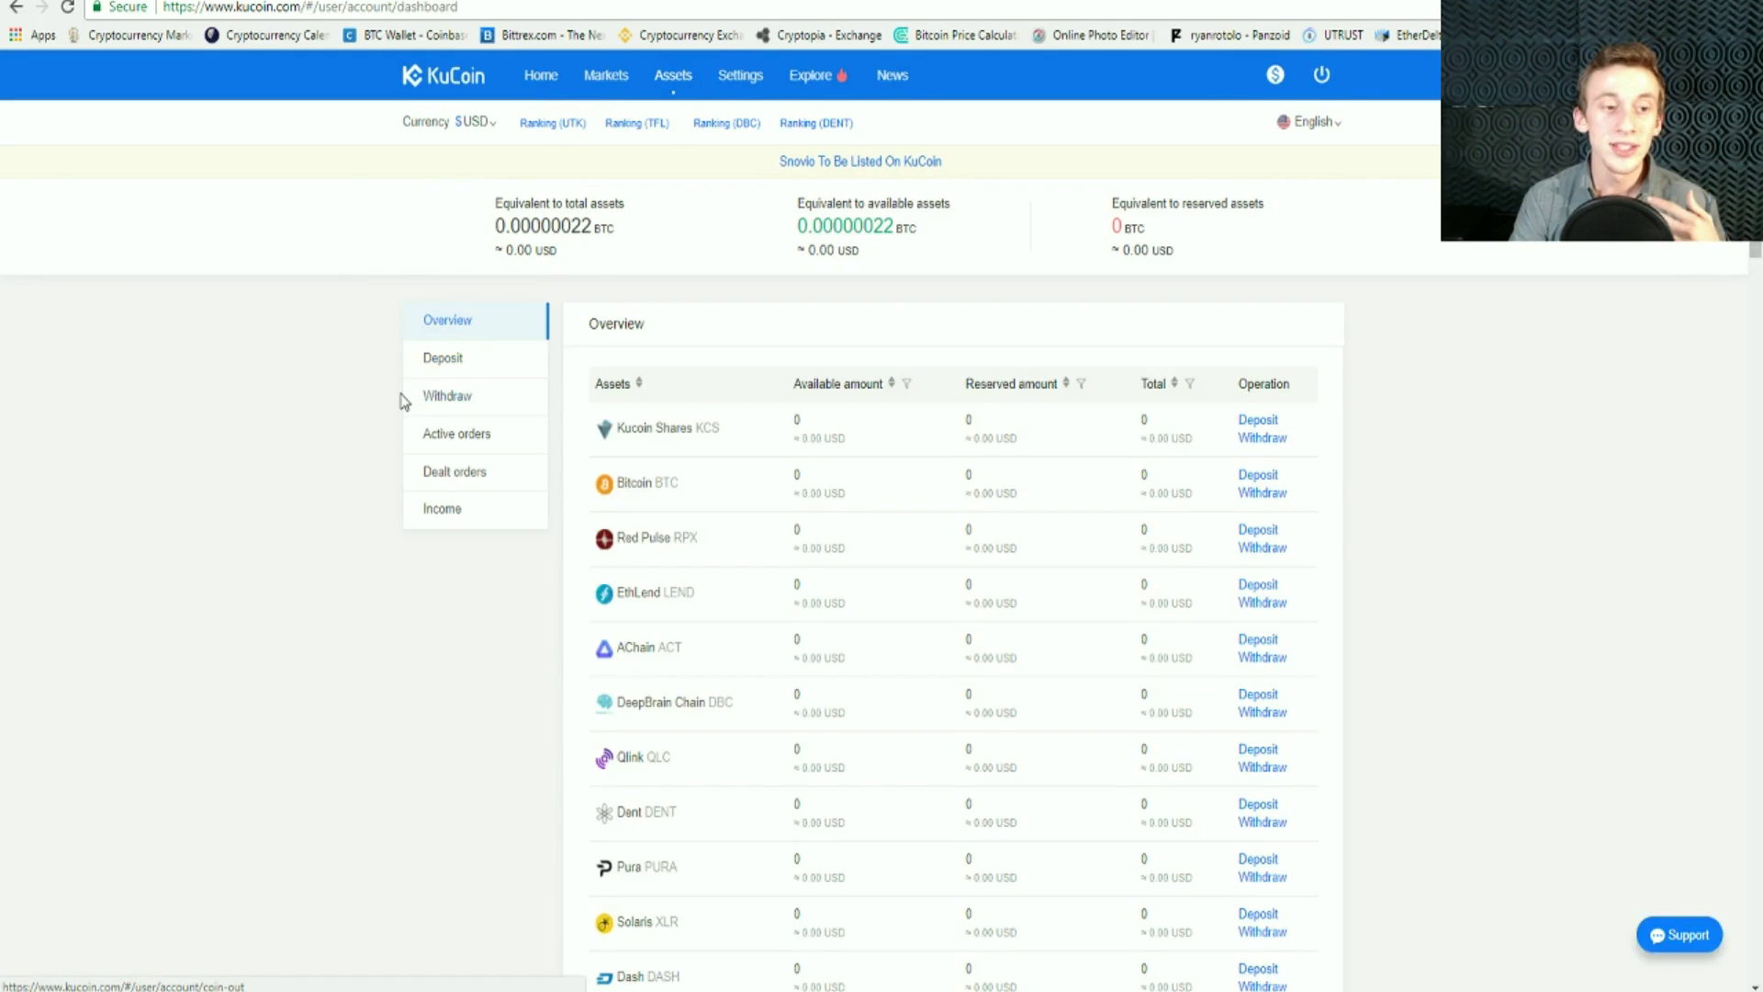
left_click(455, 363)
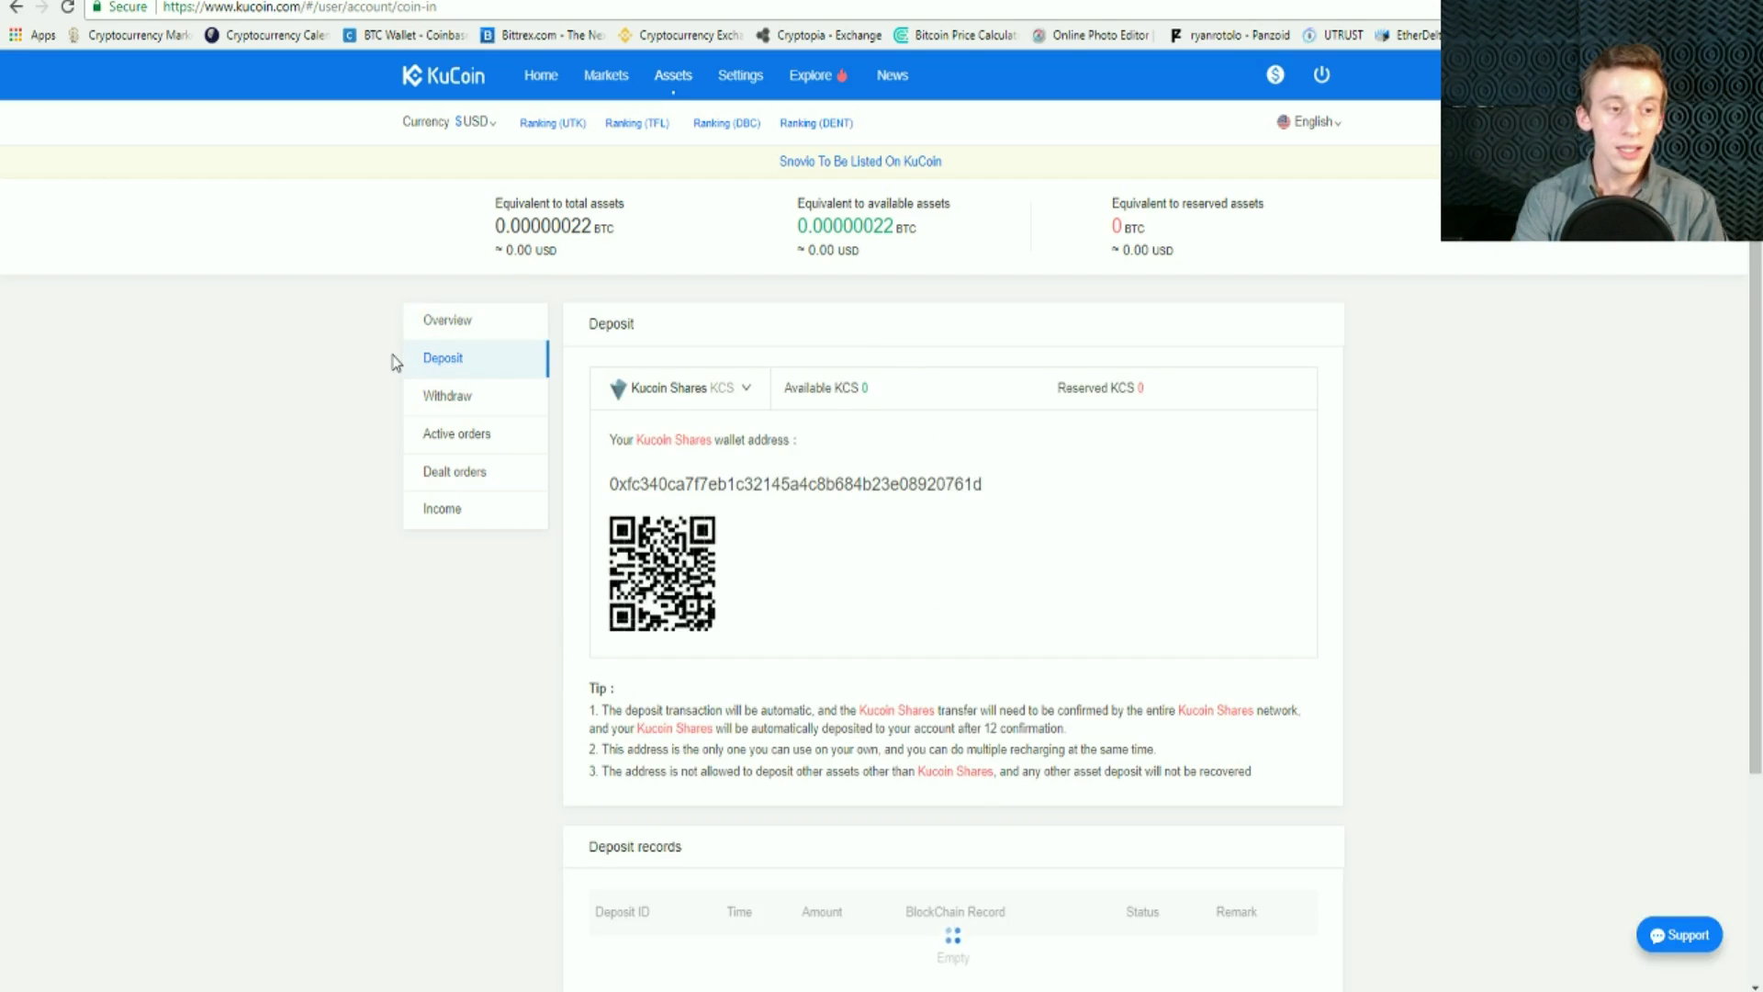
left_click(730, 389)
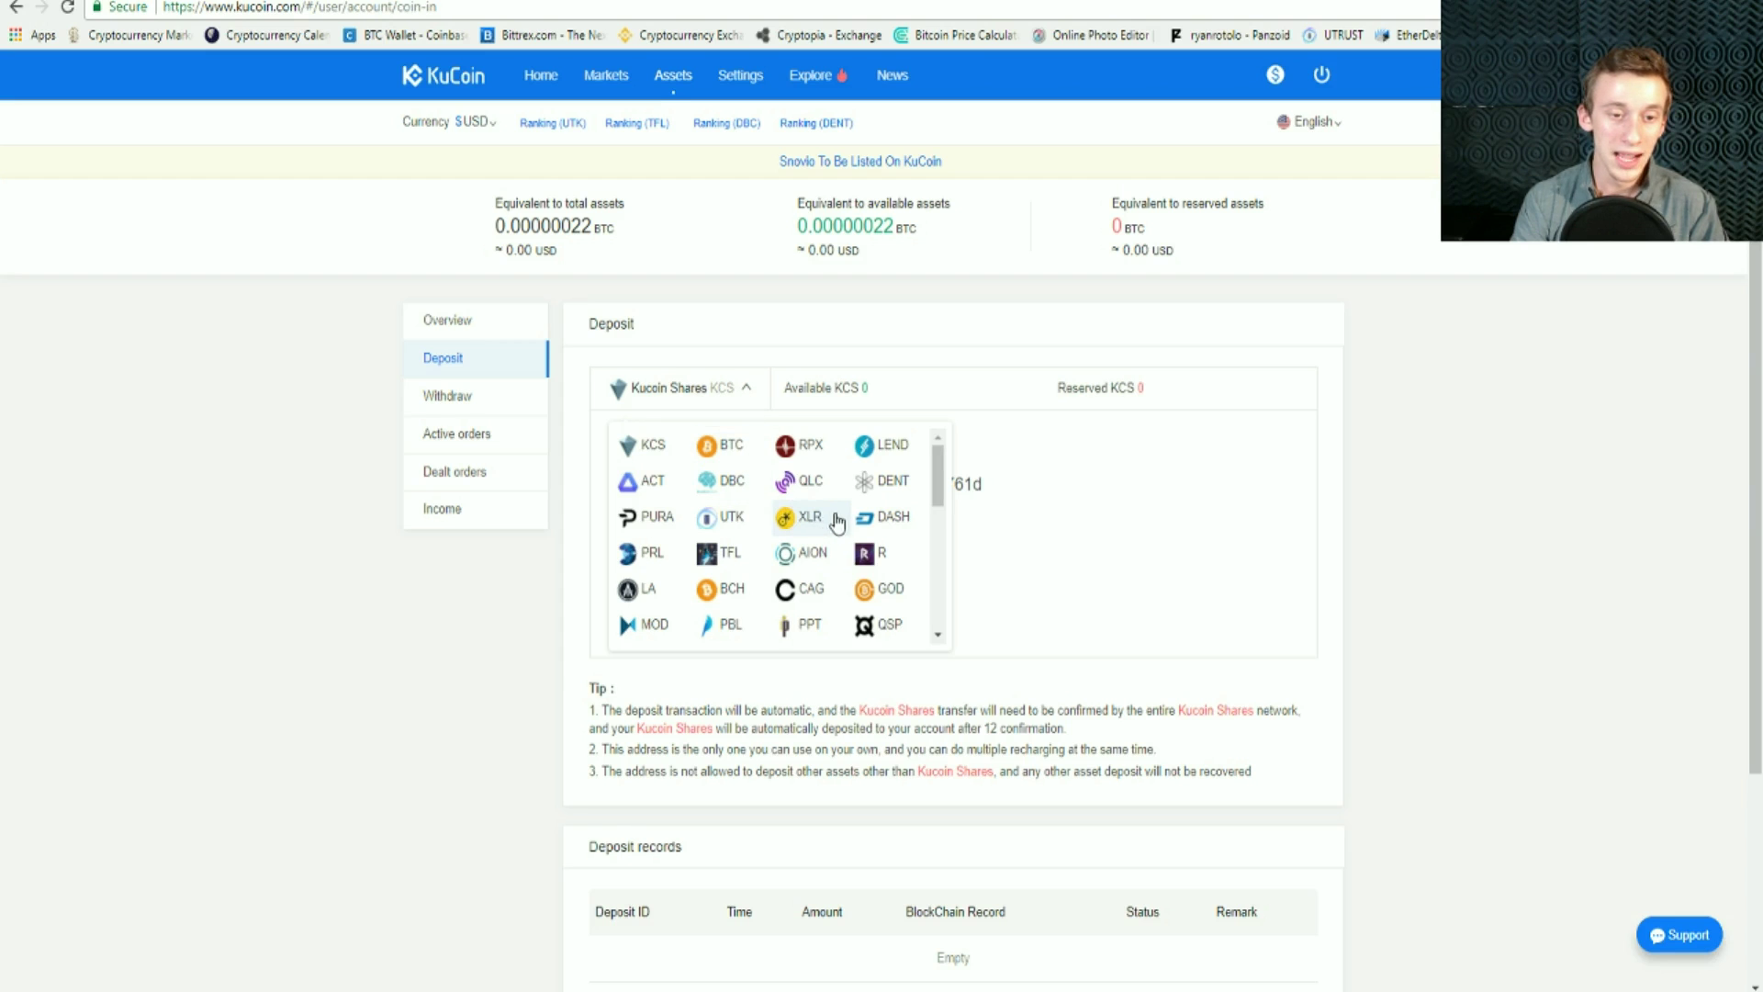
scroll(835, 521, "down", 5)
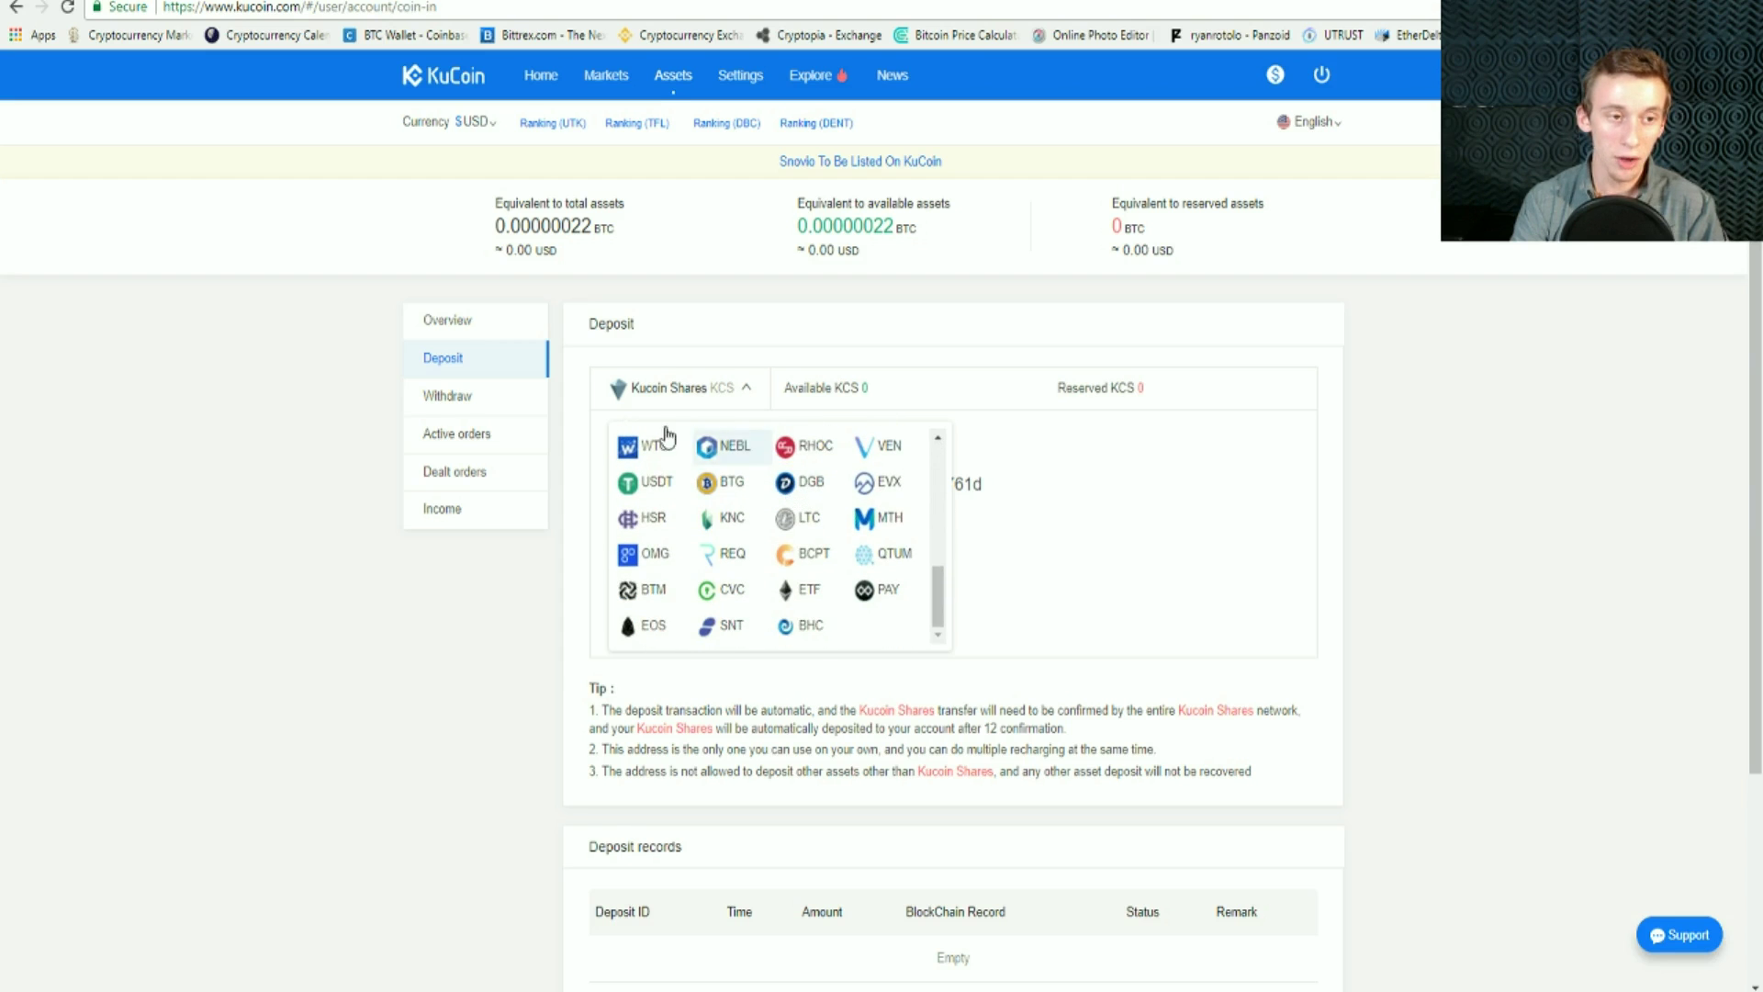
left_click(446, 323)
scroll(882, 409, "down", 1)
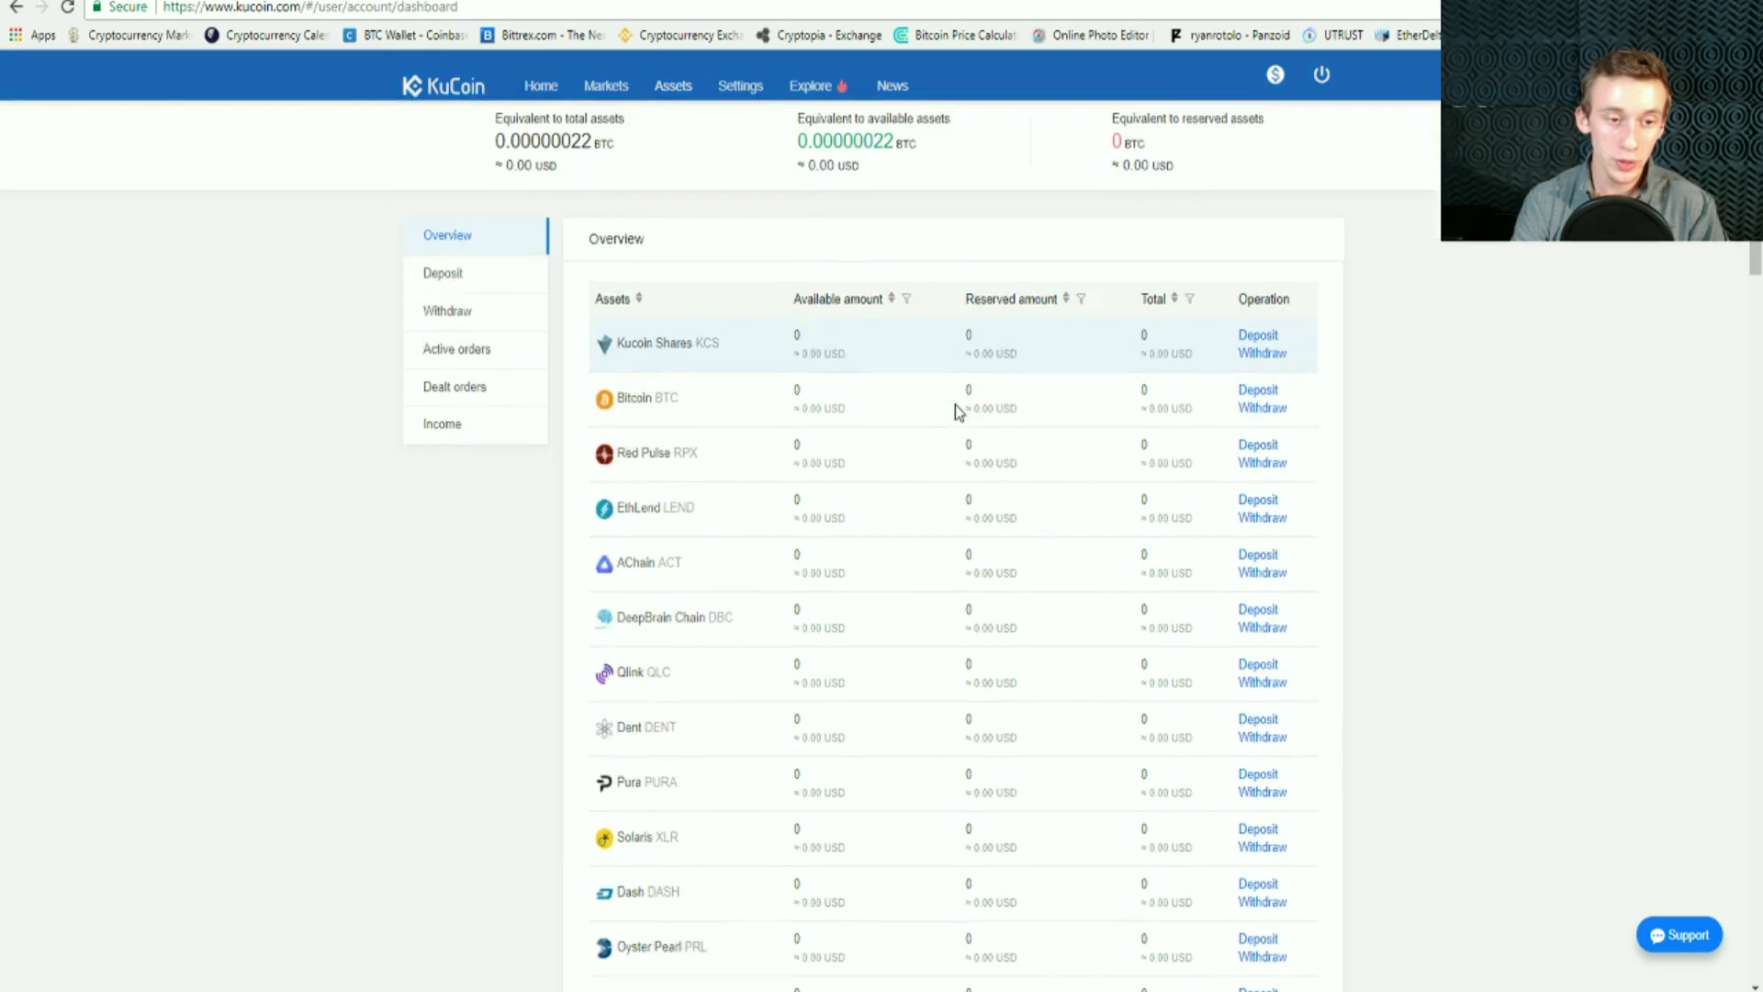
scroll(955, 411, "down", 18)
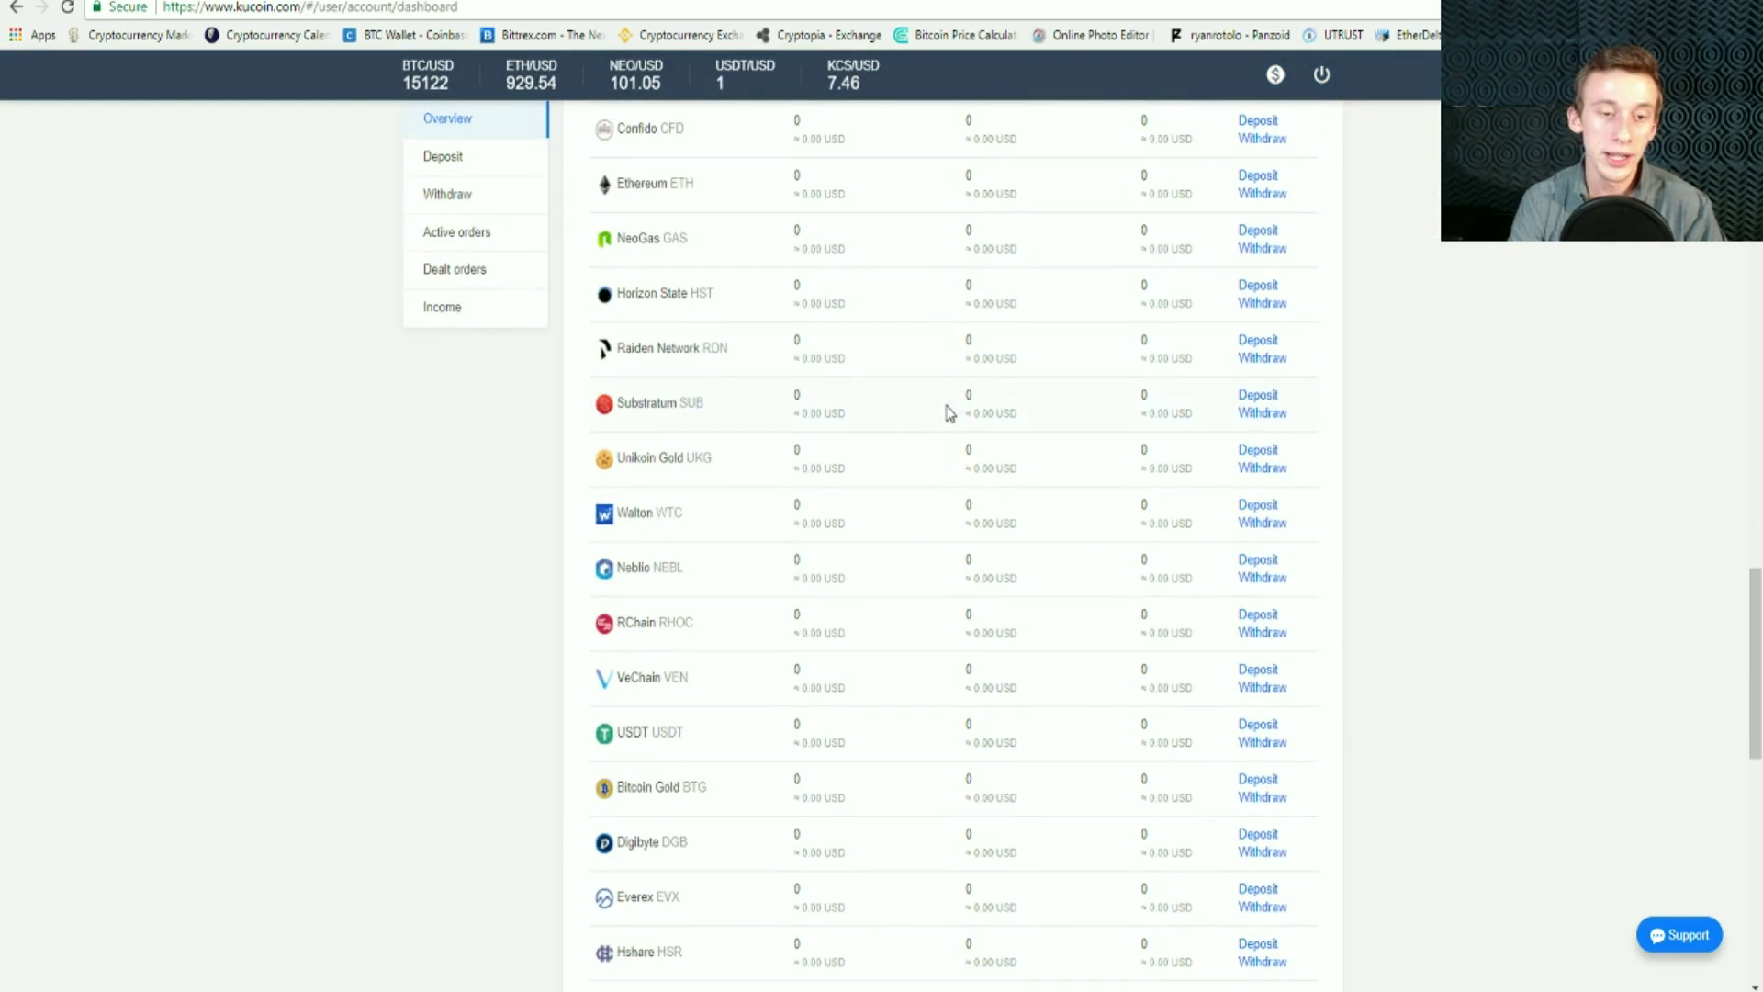
scroll(766, 472, "down", 8)
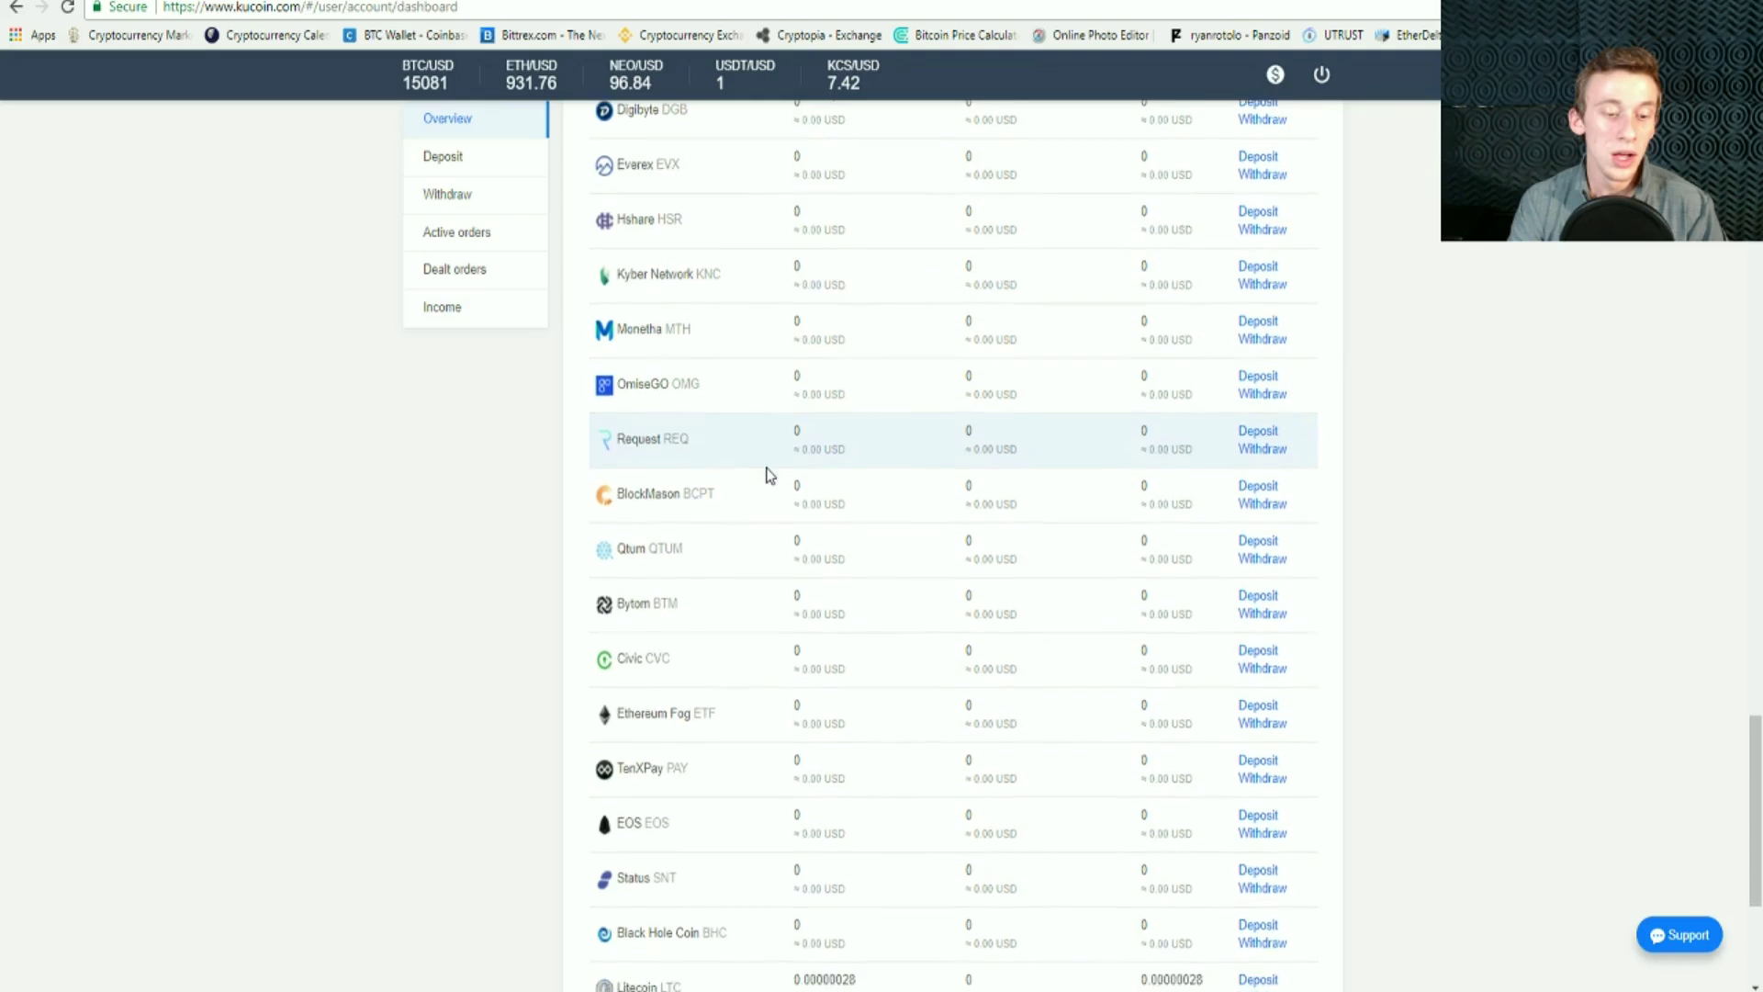
scroll(770, 474, "down", 4)
scroll(767, 459, "up", 8)
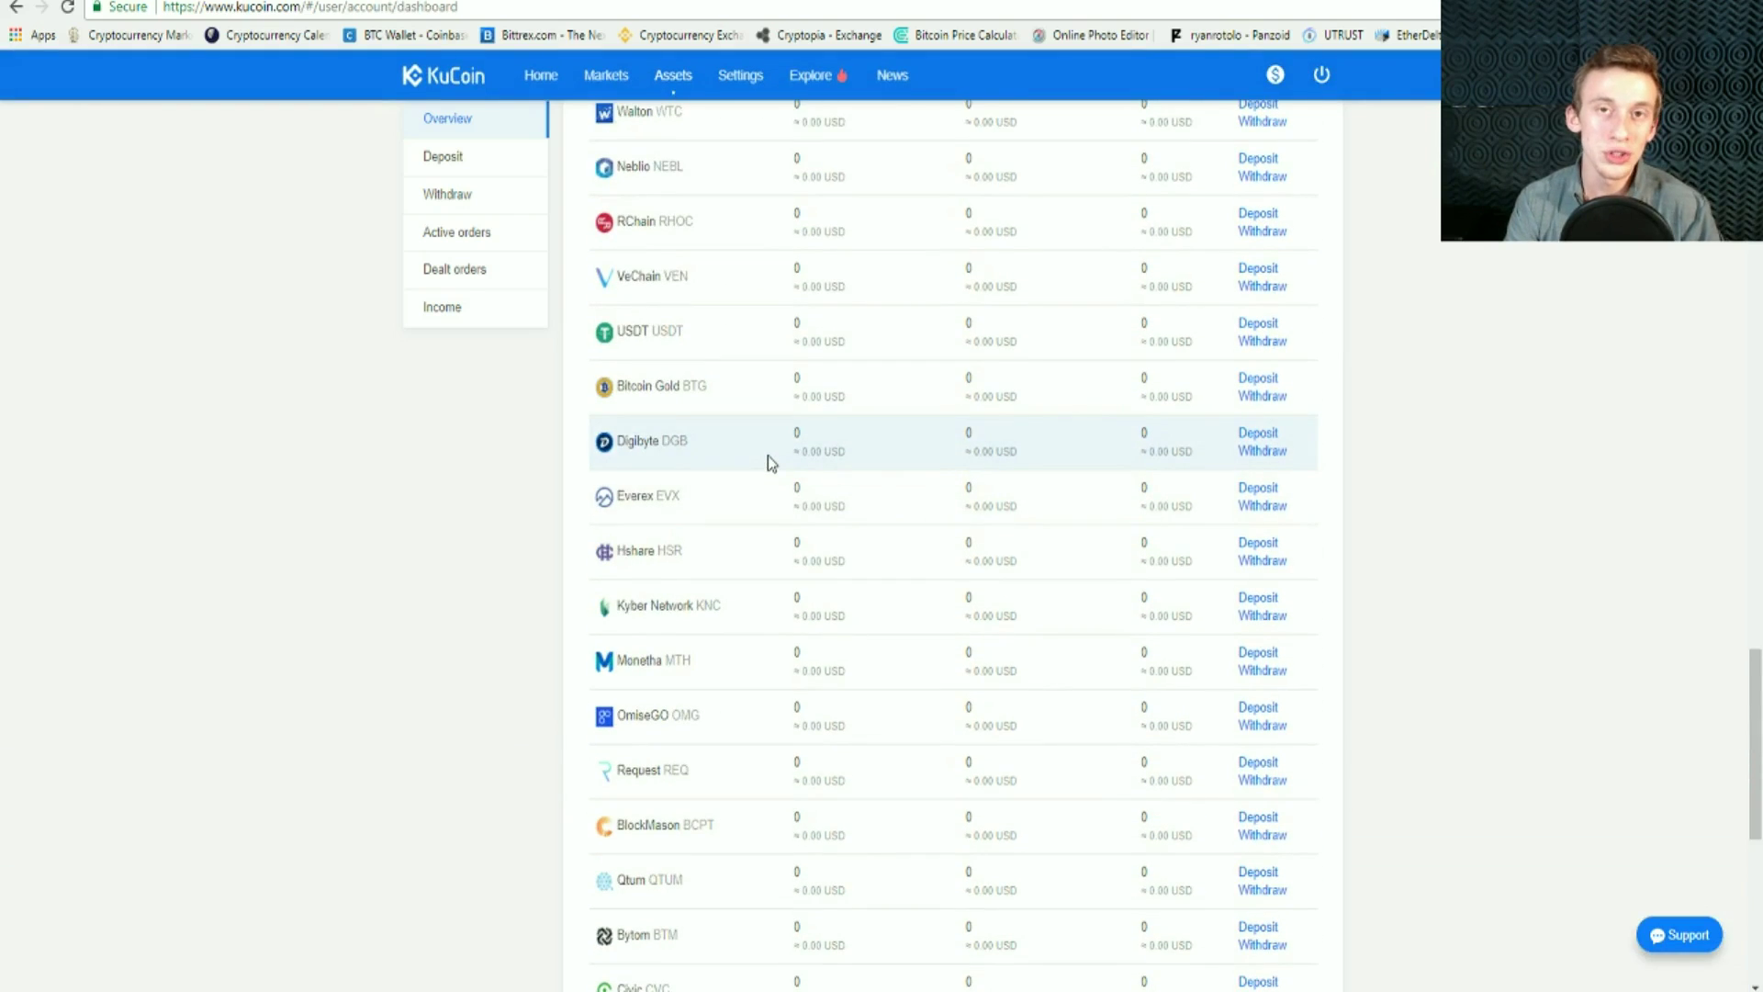
scroll(767, 460, "up", 9)
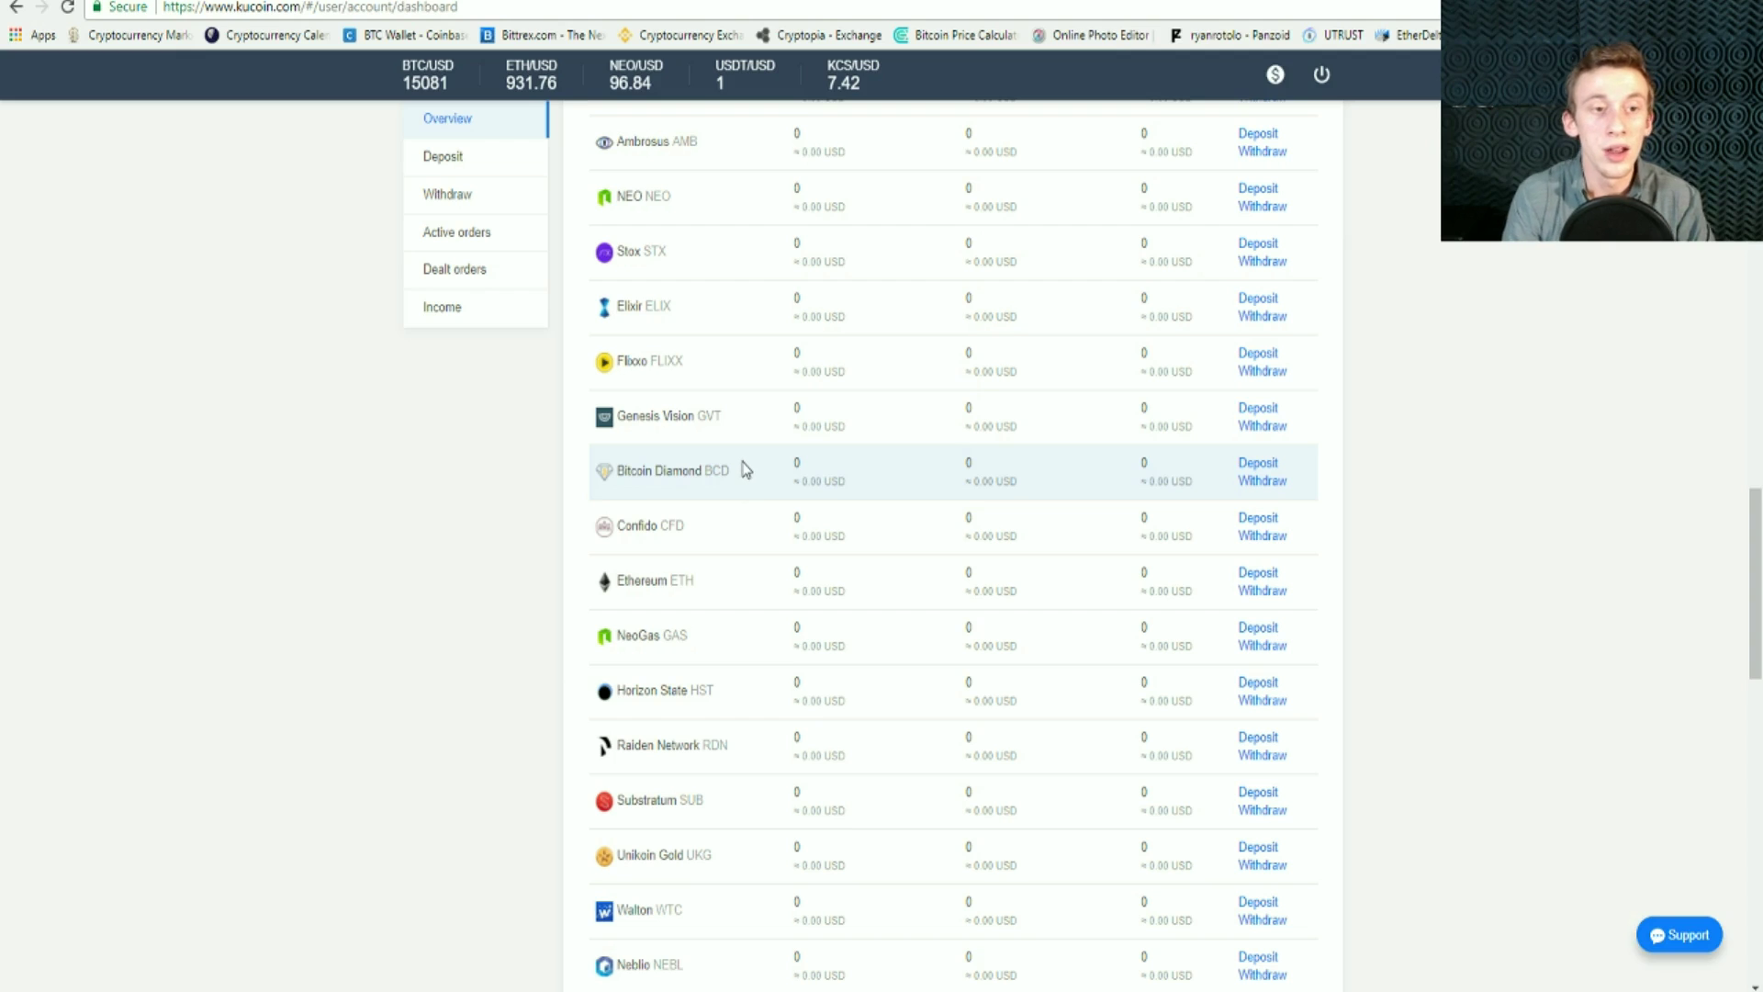
scroll(747, 468, "up", 5)
scroll(739, 427, "up", 6)
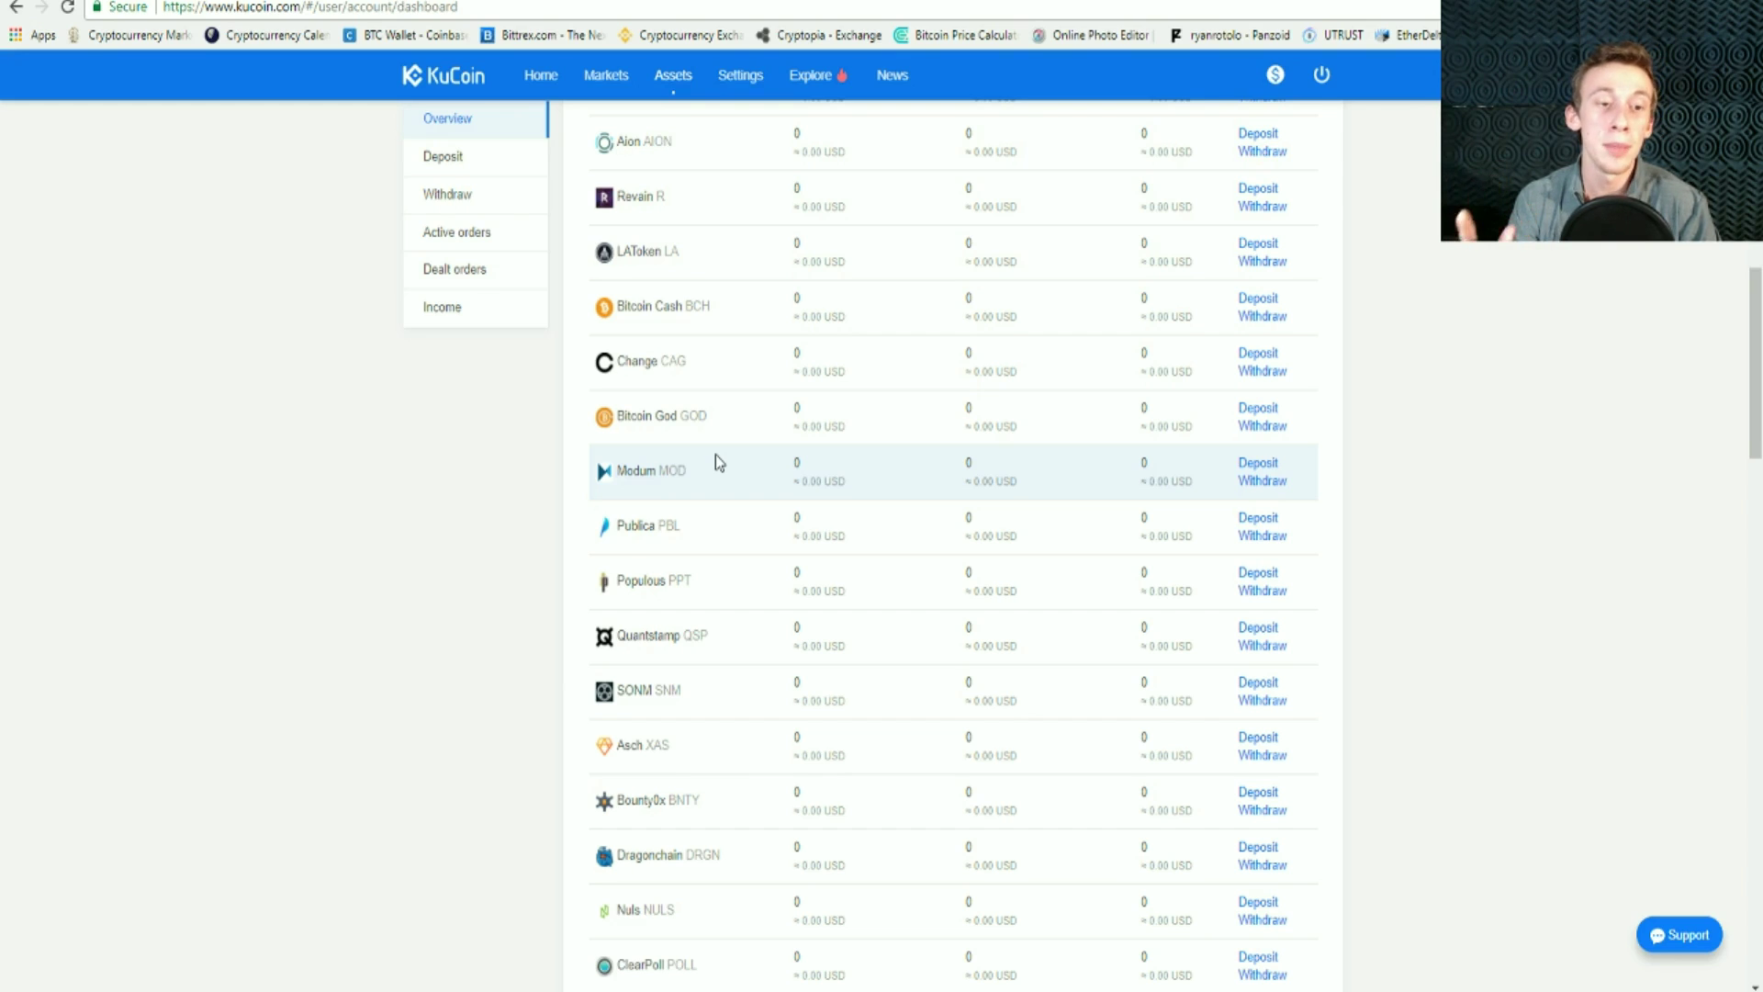
scroll(650, 267, "down", 15)
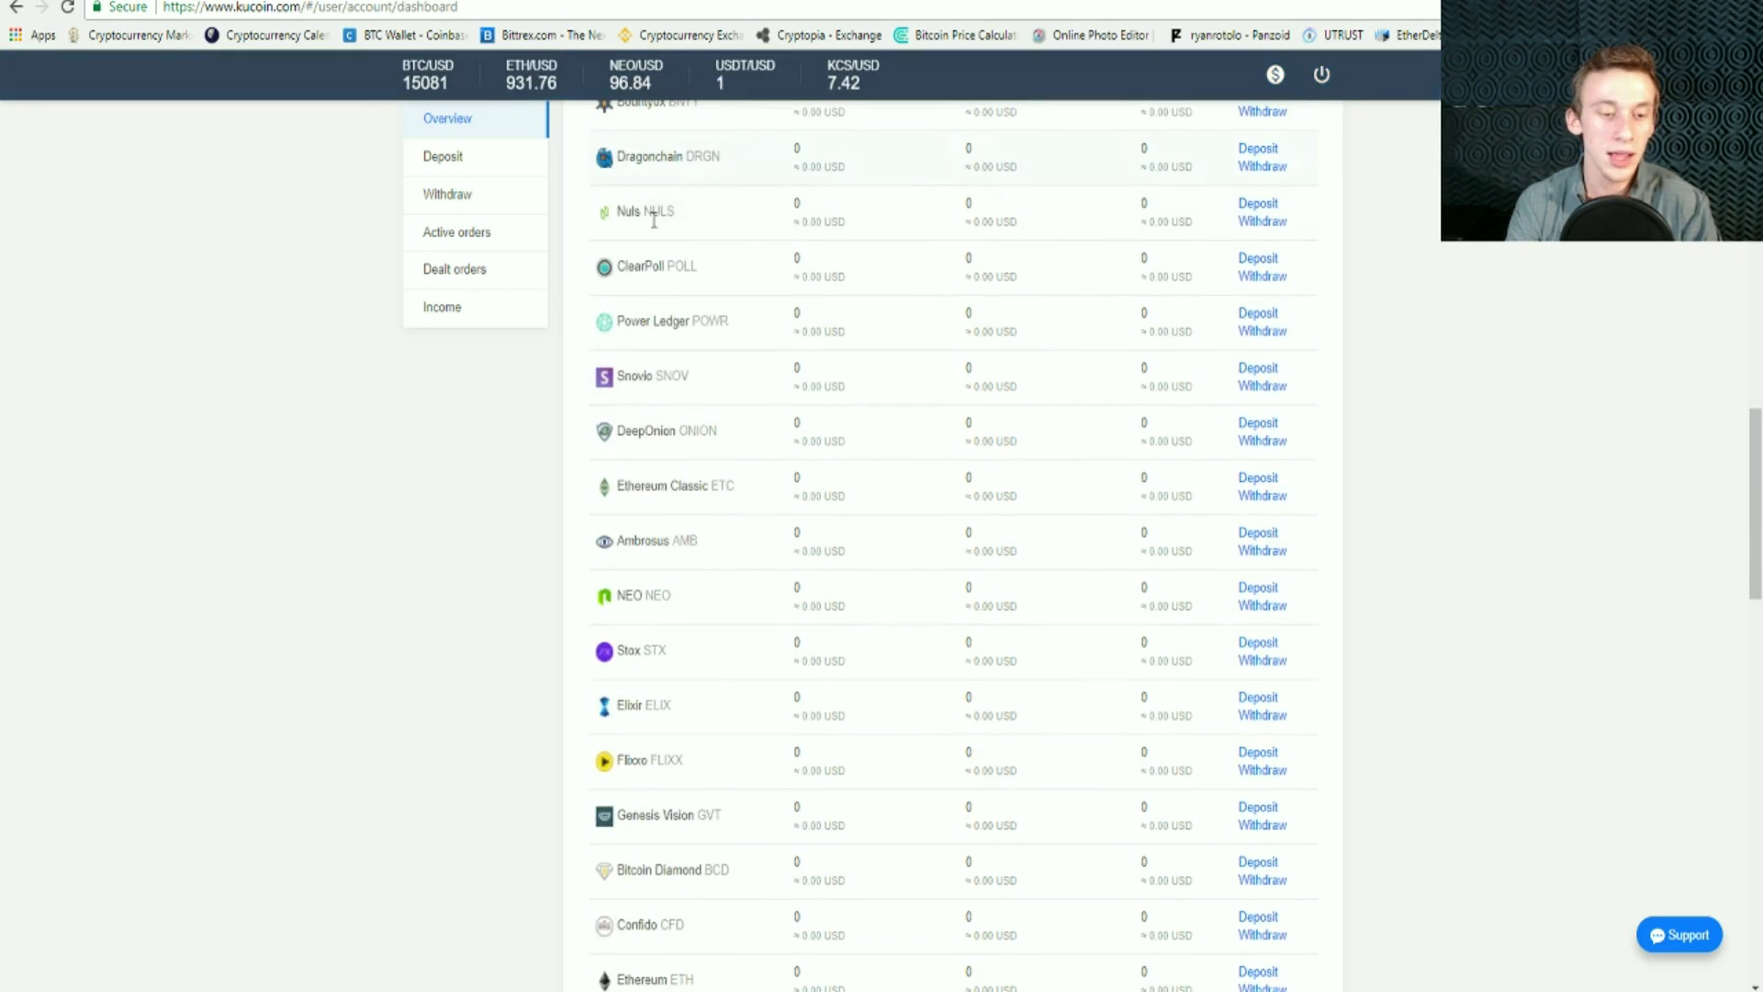
scroll(651, 269, "down", 15)
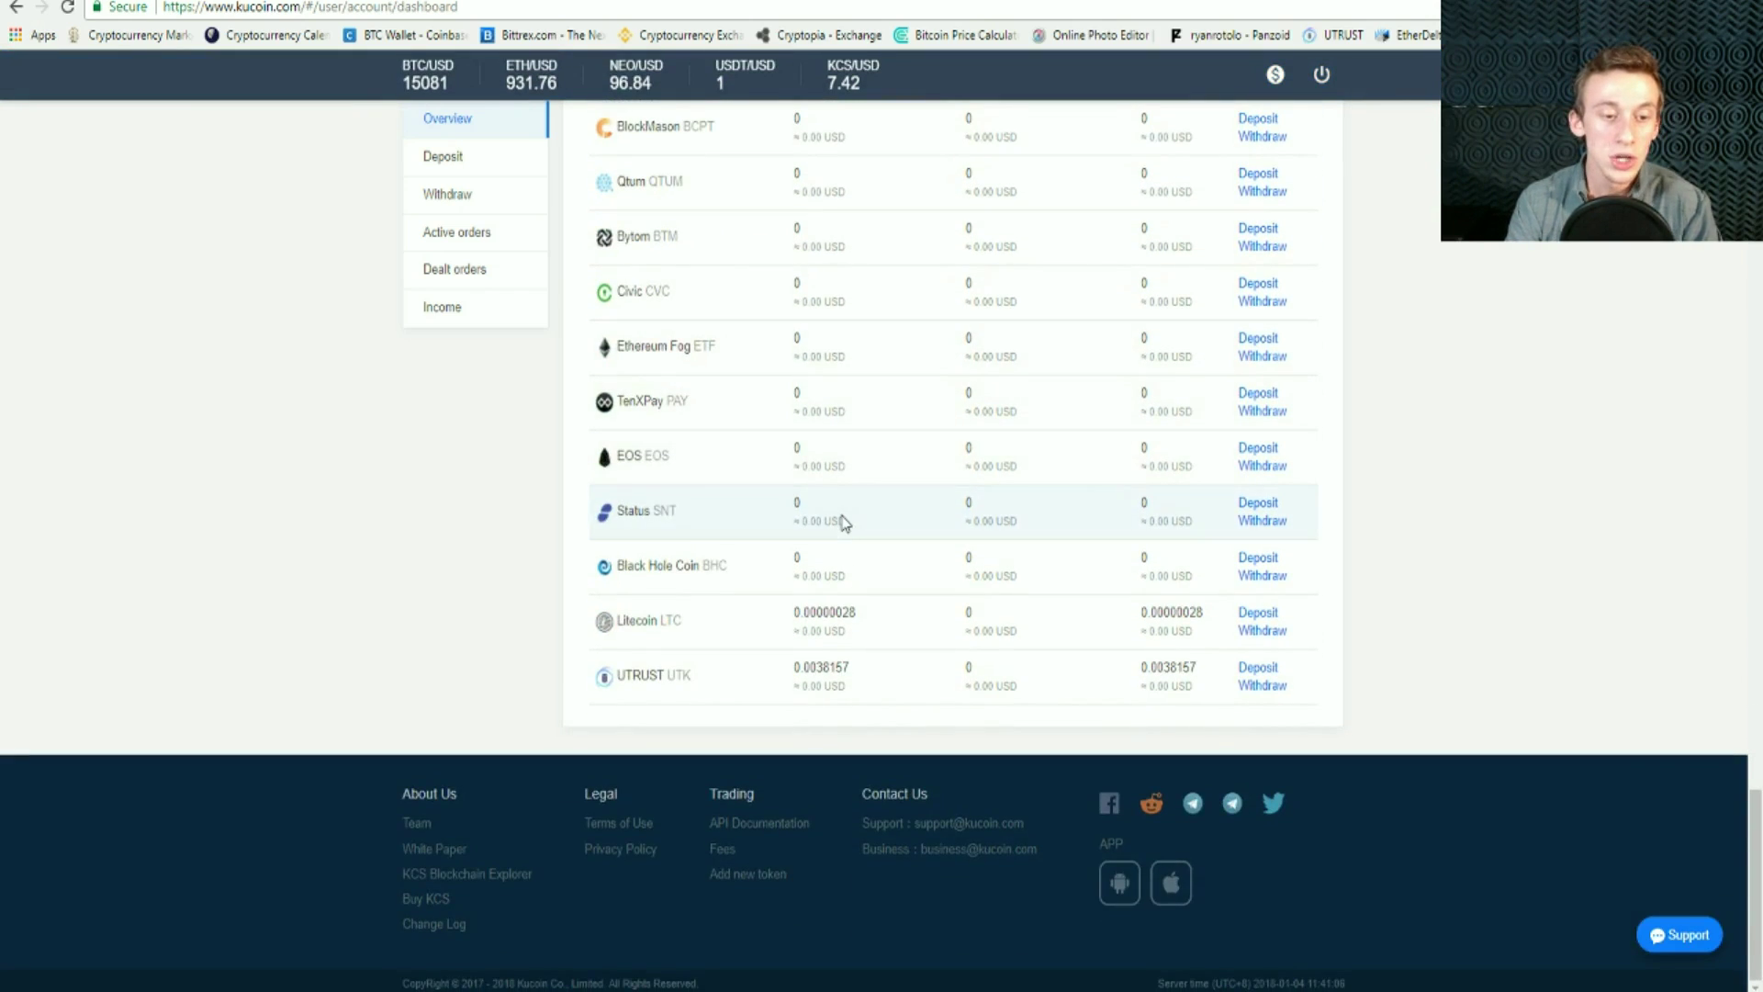
Step: Open the Litecoin deposit page and highlight the entire LTC wallet address
left_click(1258, 612)
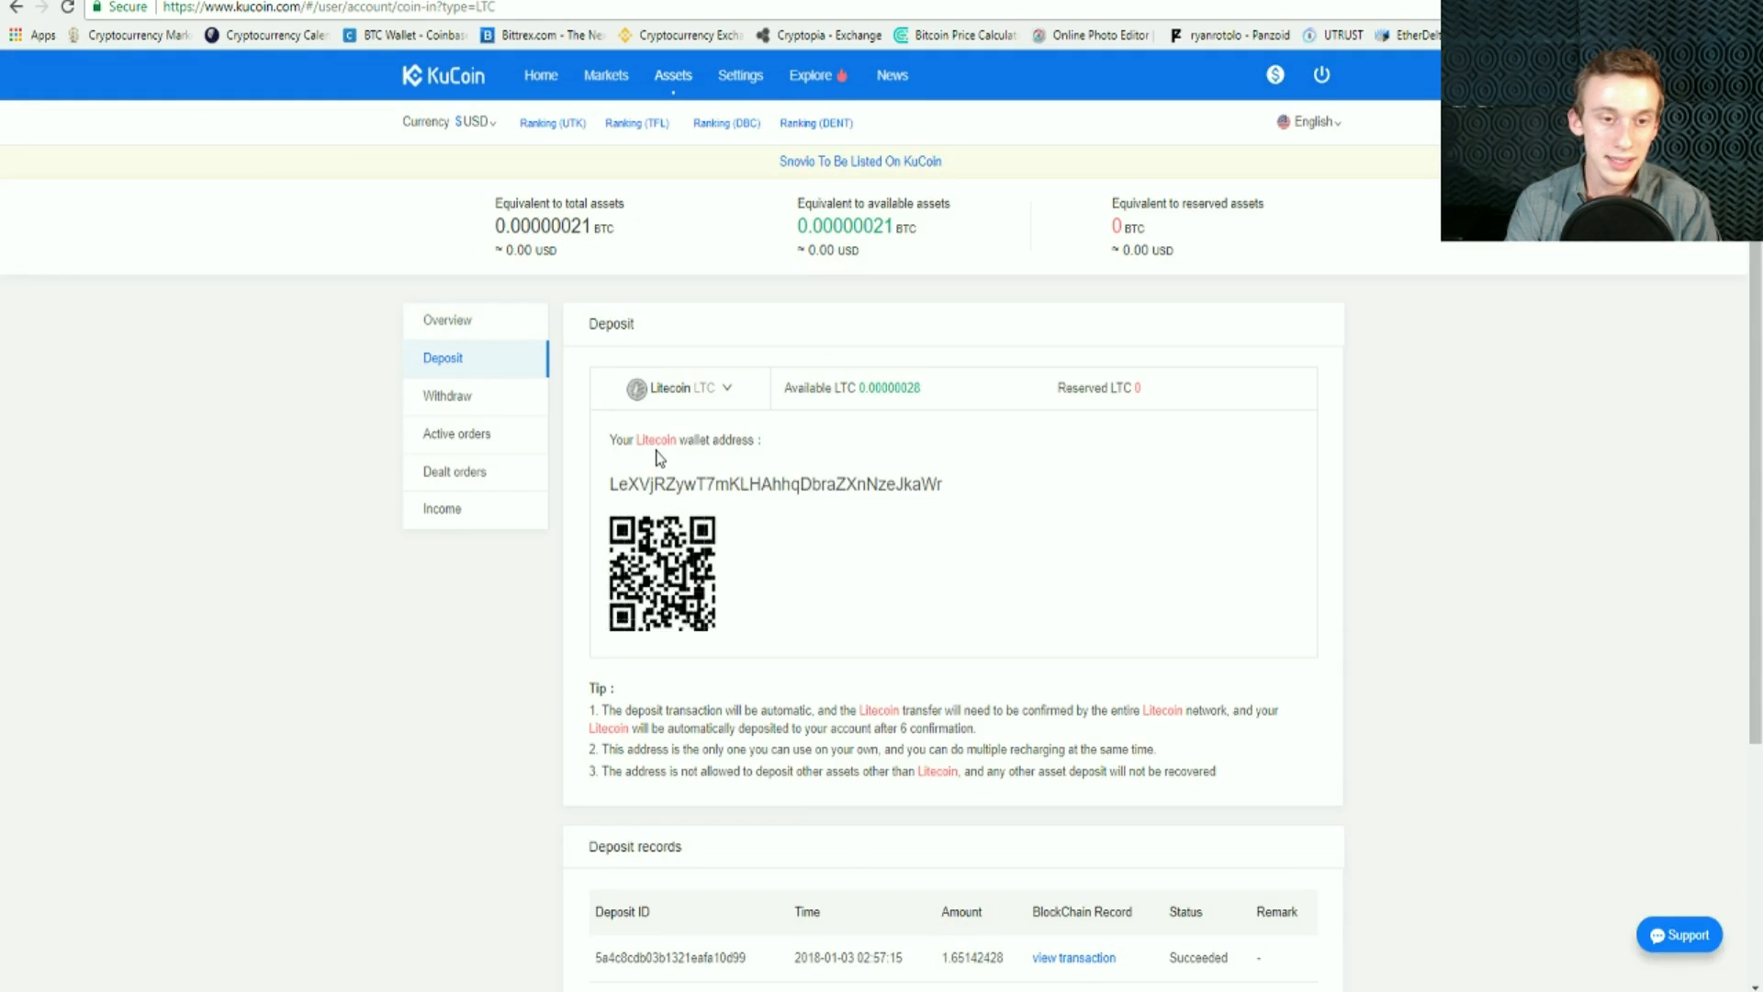
left_click_drag(606, 484, 964, 506)
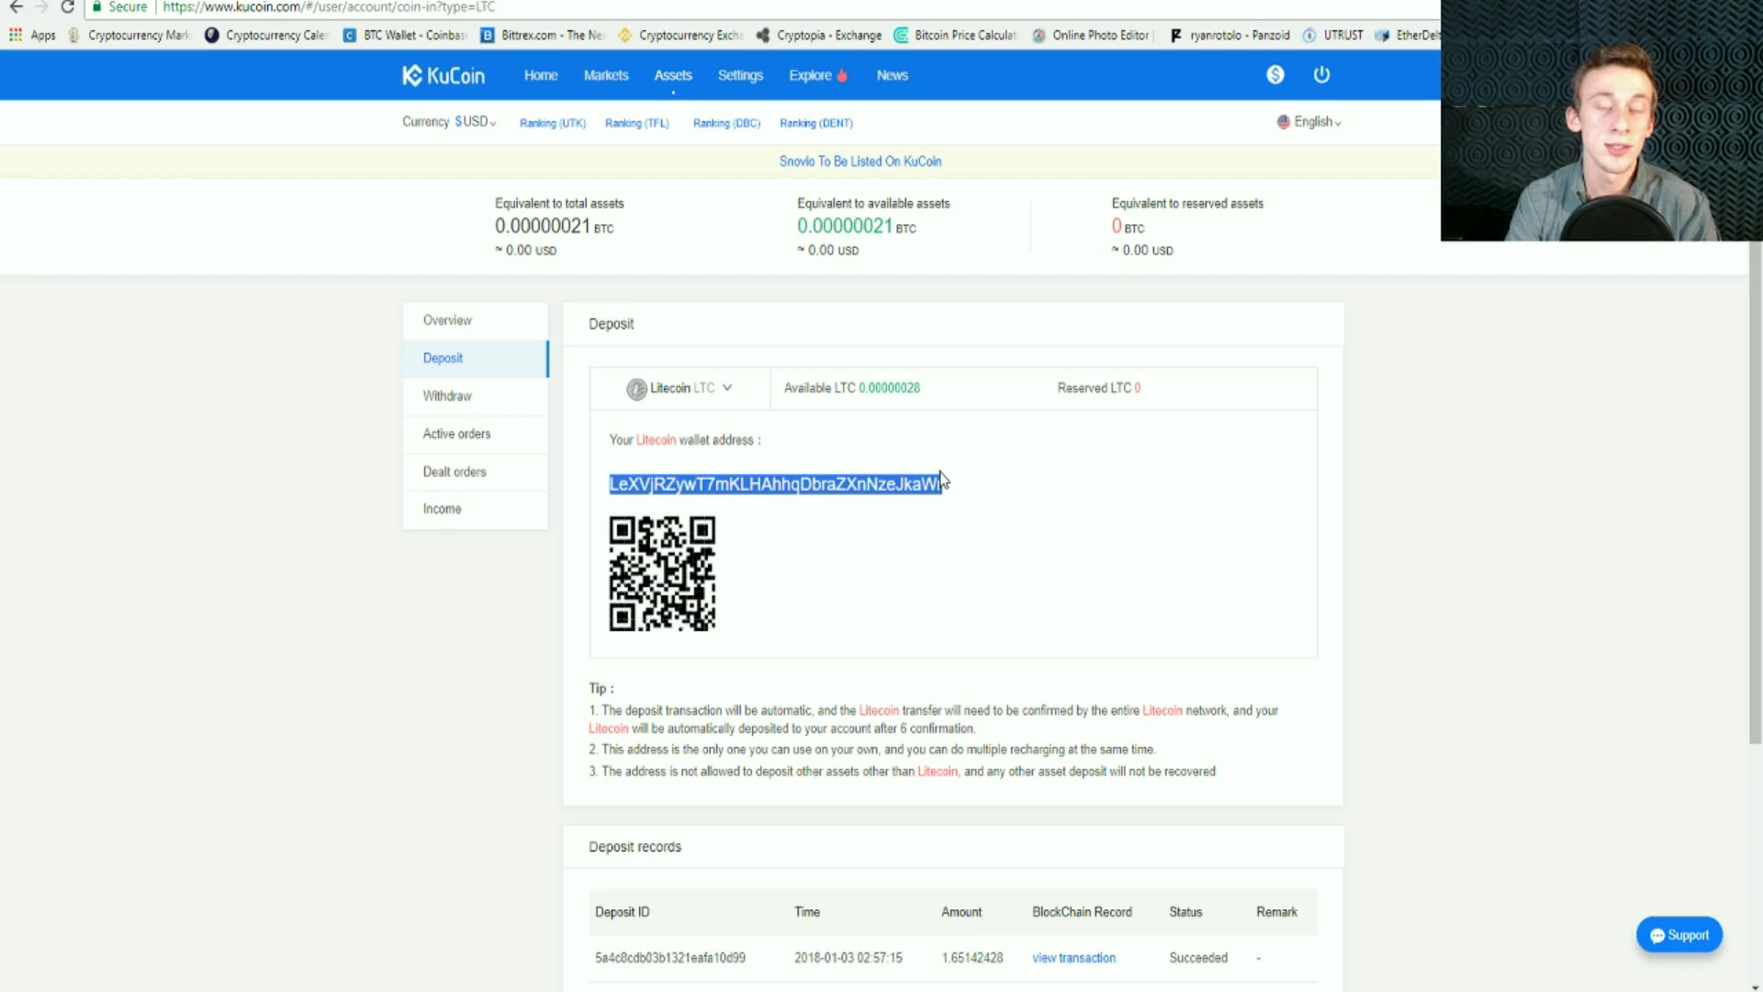
scroll(916, 613, "down", 3)
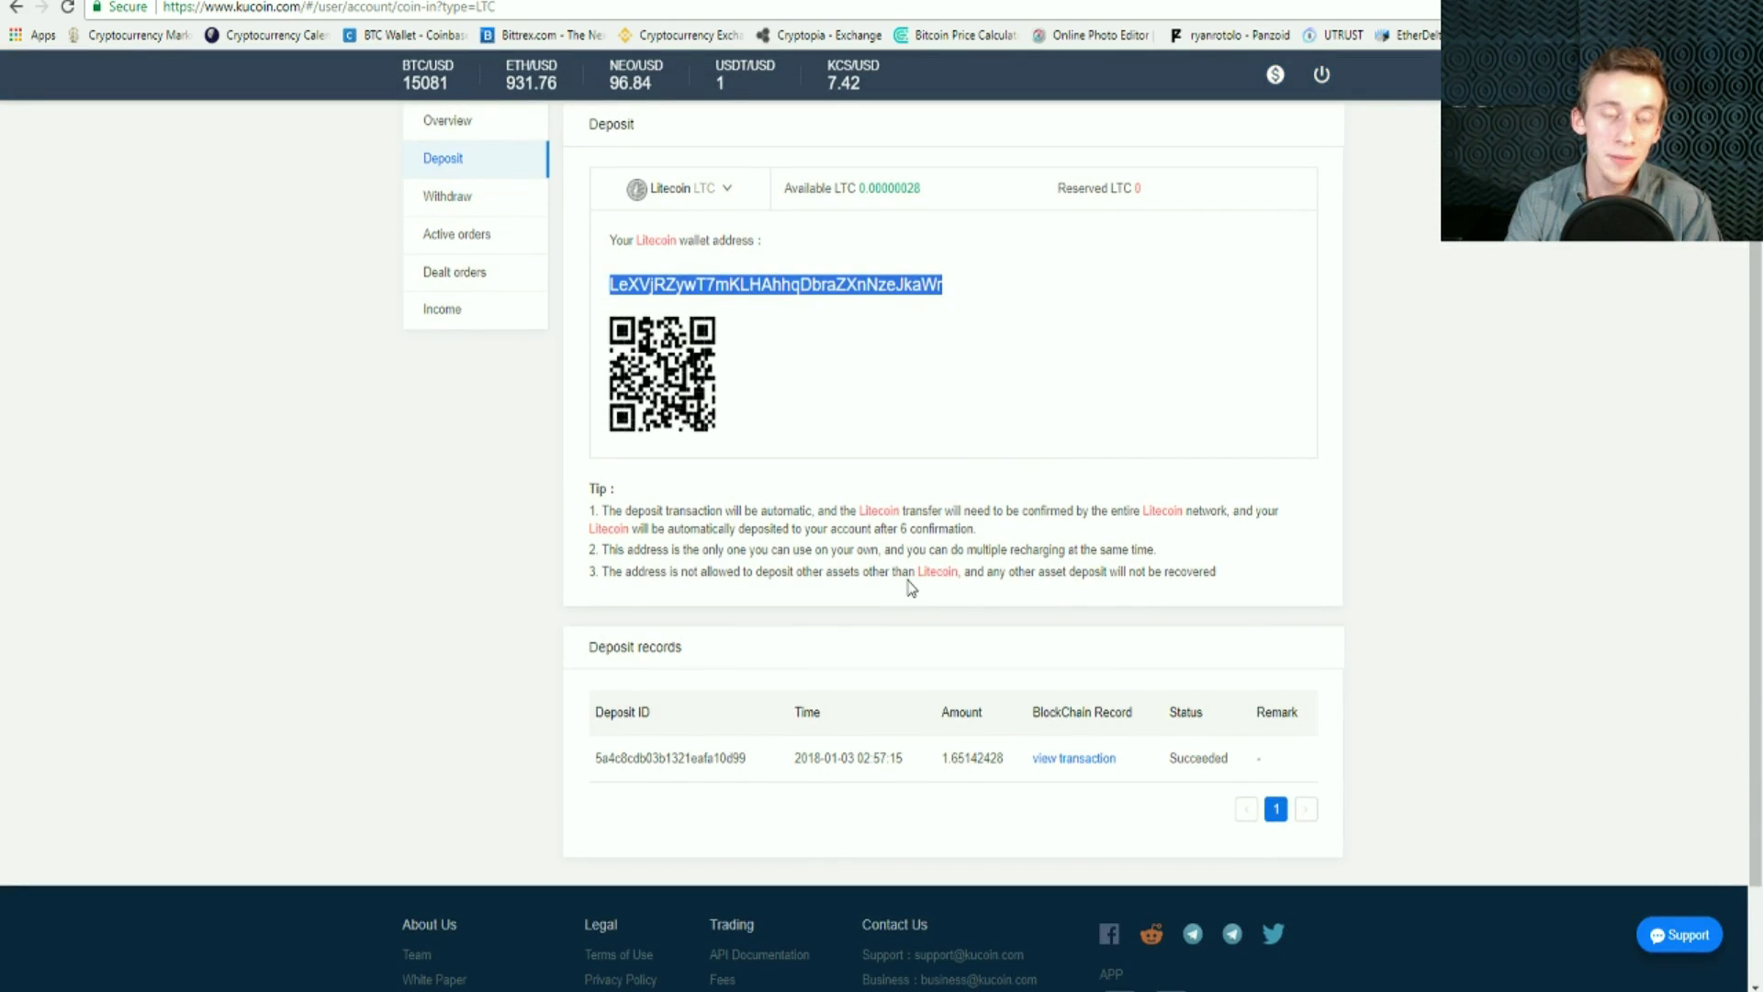
scroll(681, 314, "up", 3)
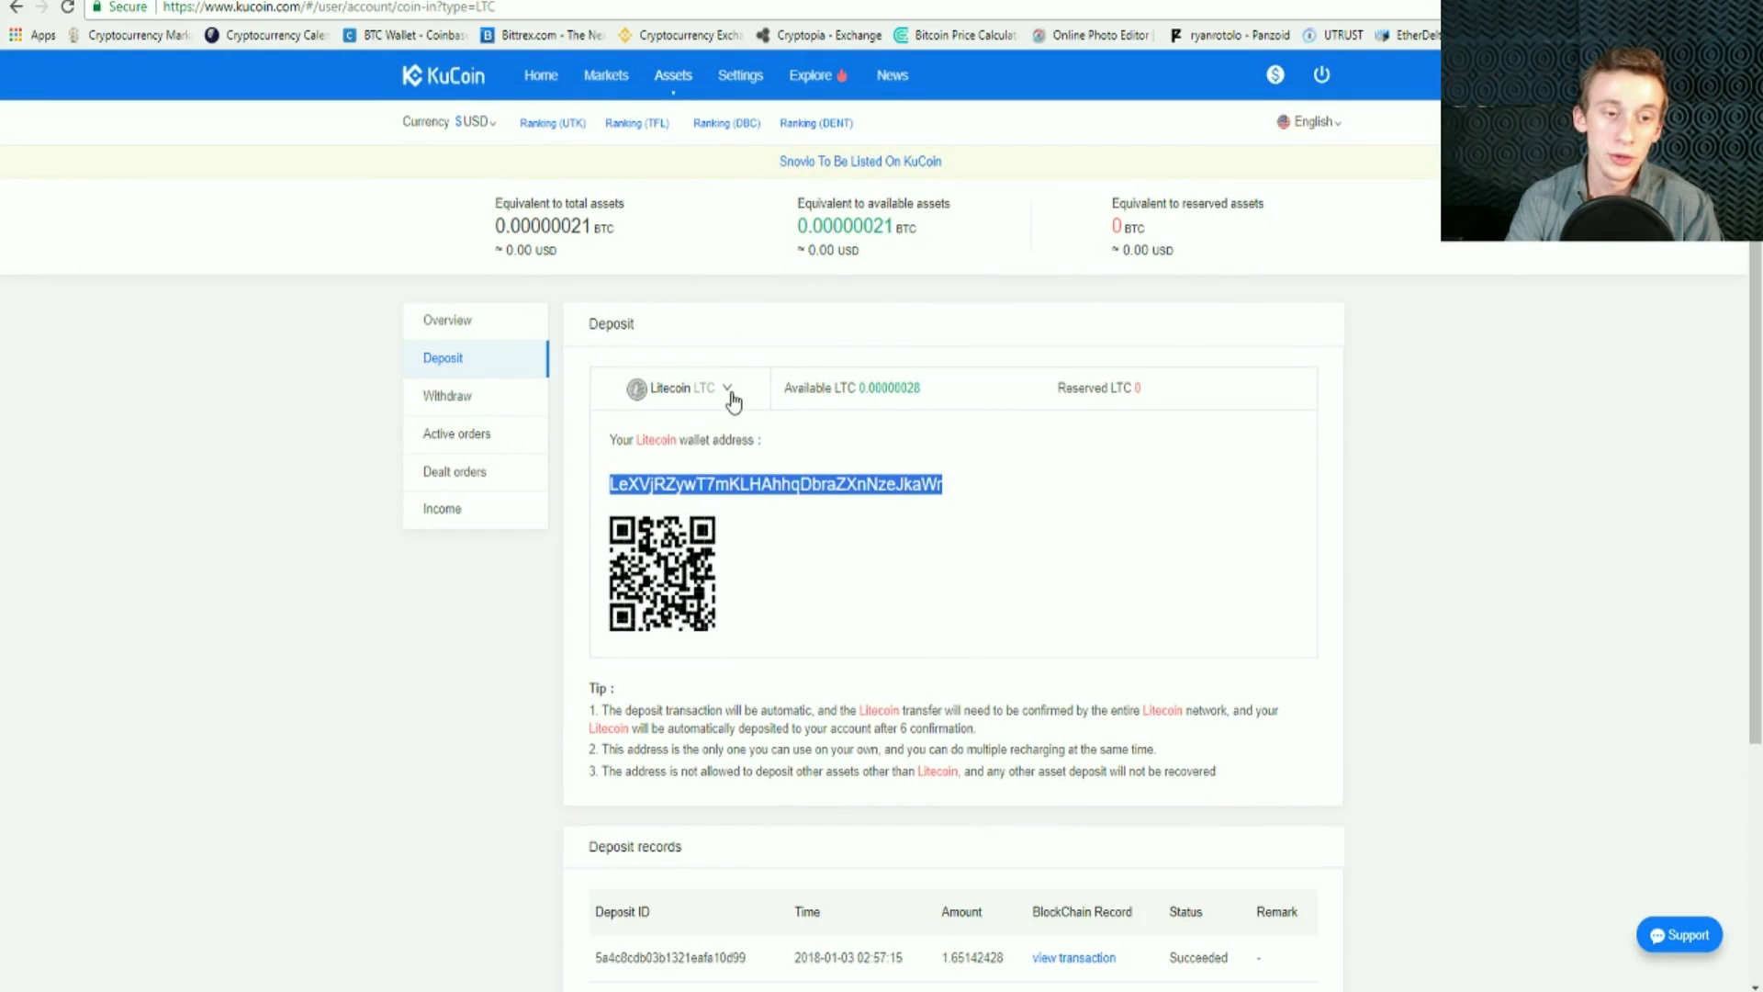
Step: On the Markets page, view the ETH, NEO, USDT and KCS trading pairs in turn
left_click(616, 77)
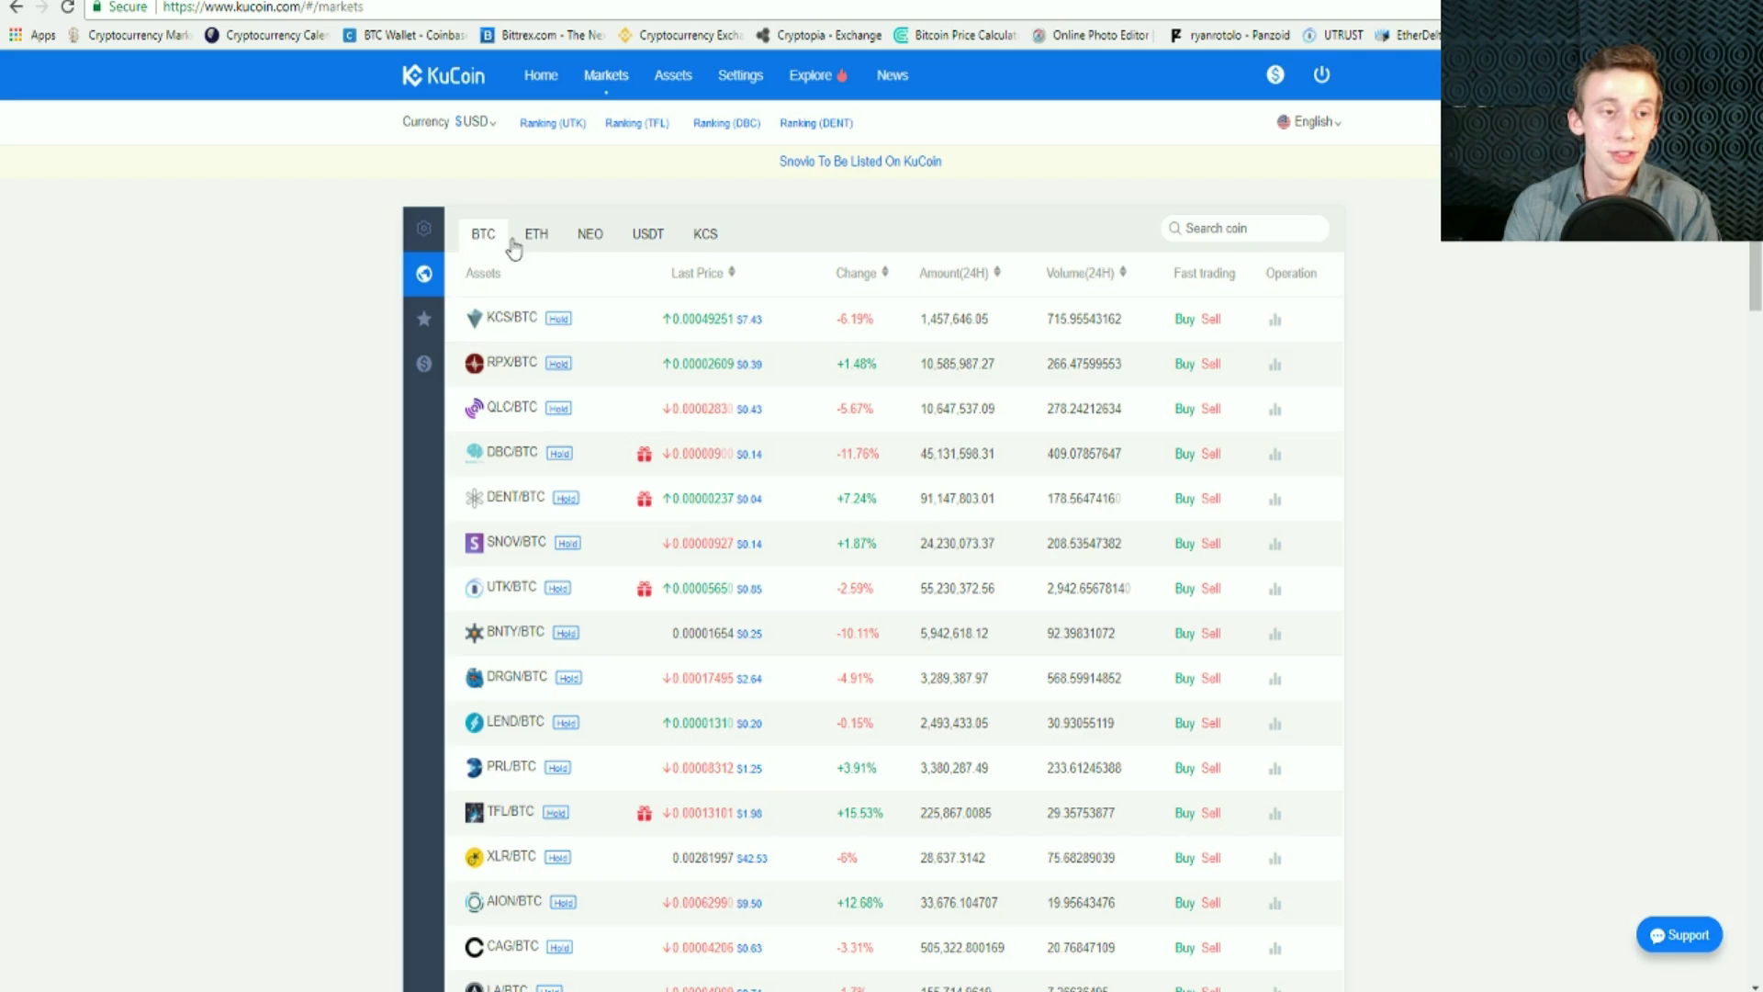
left_click(540, 236)
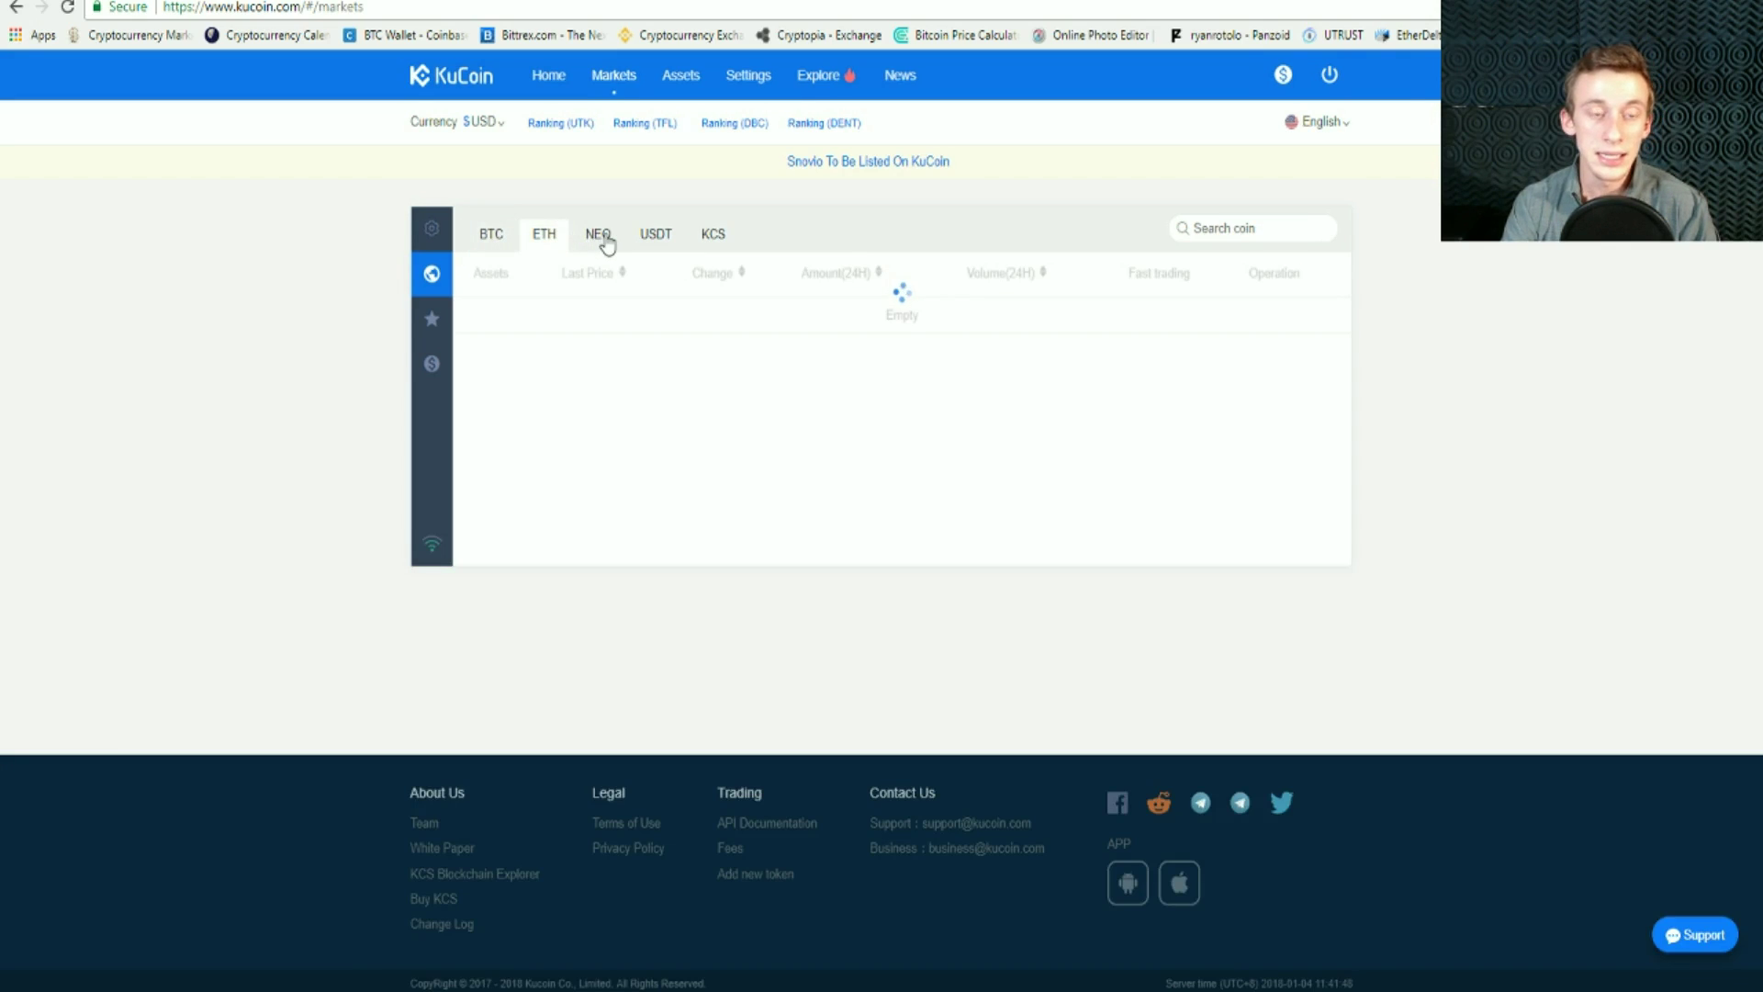
left_click(600, 237)
left_click(661, 237)
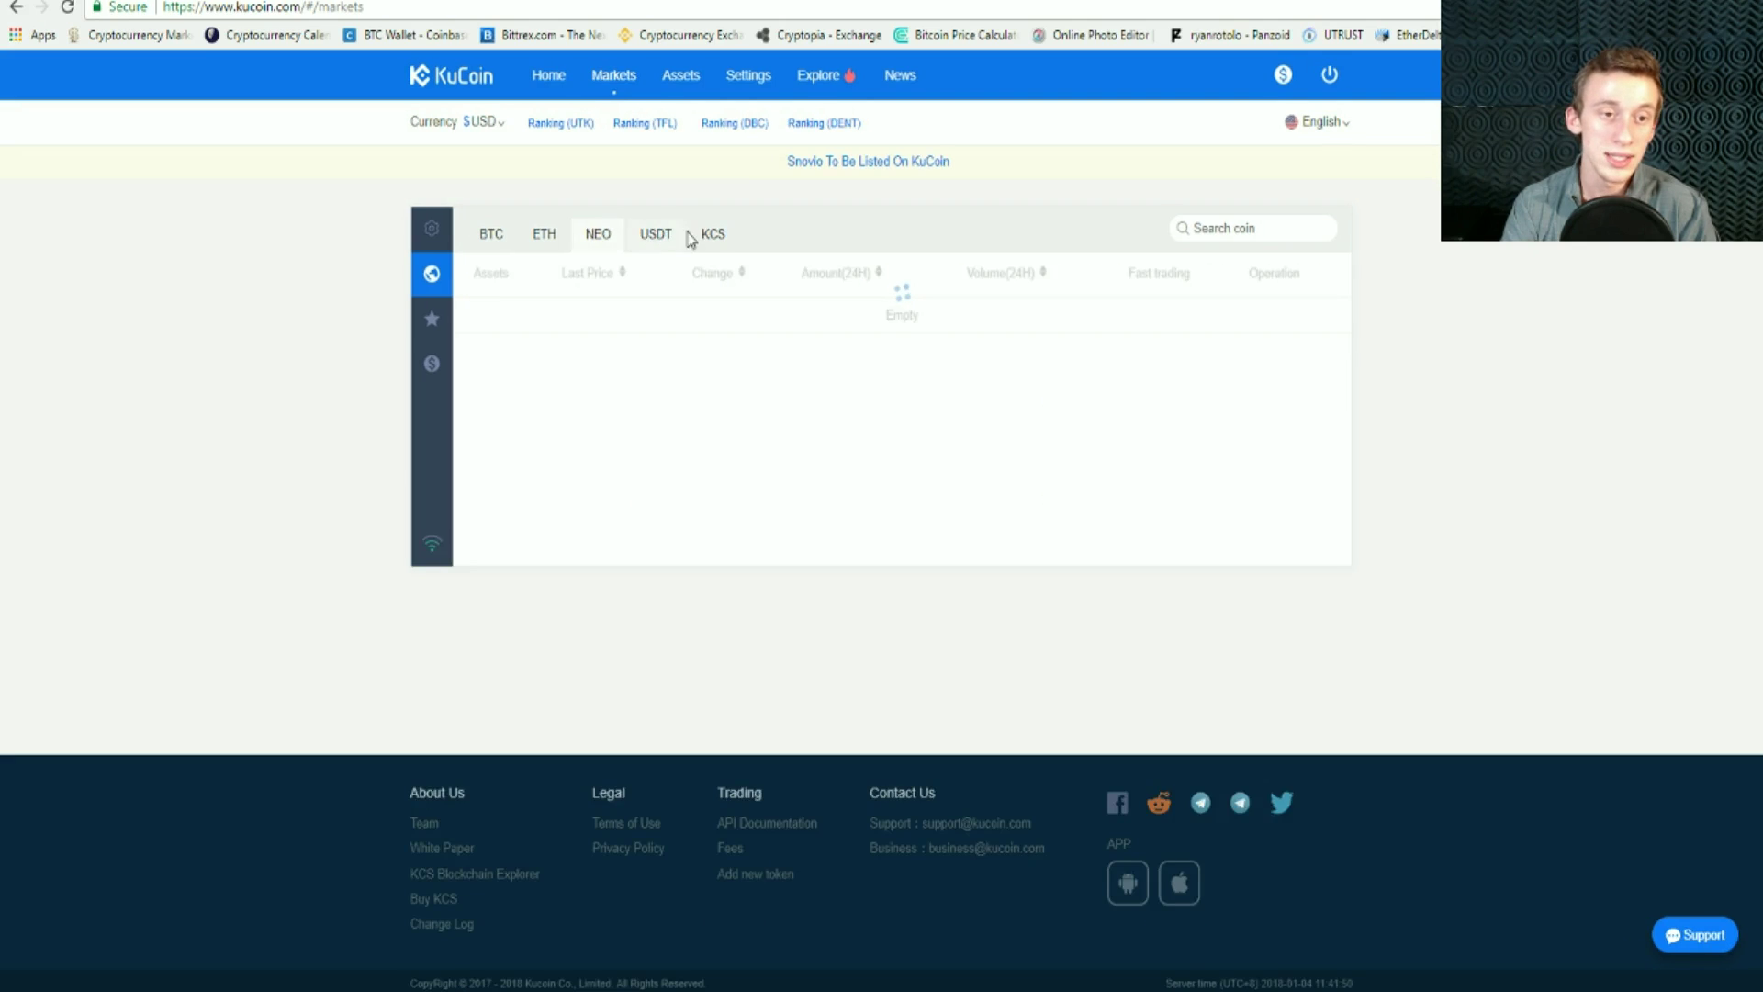
left_click(720, 235)
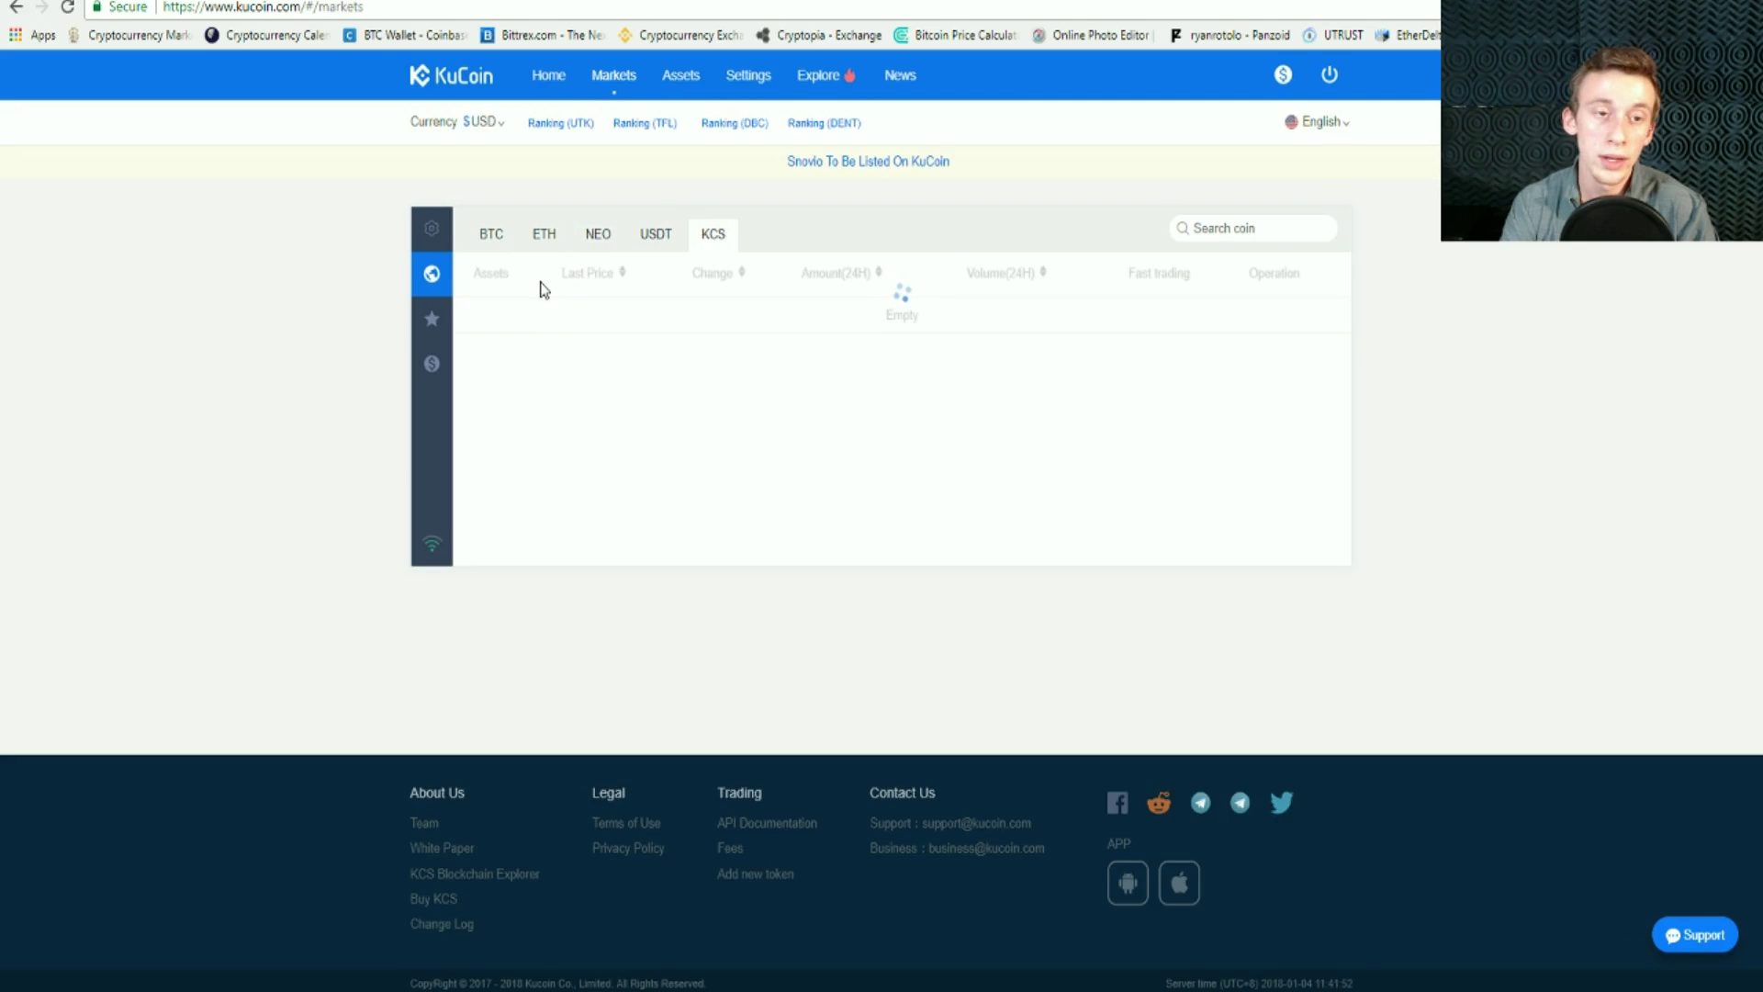
Step: Show the BTC trading pairs and scroll through them, including LTC/BTC
left_click(507, 241)
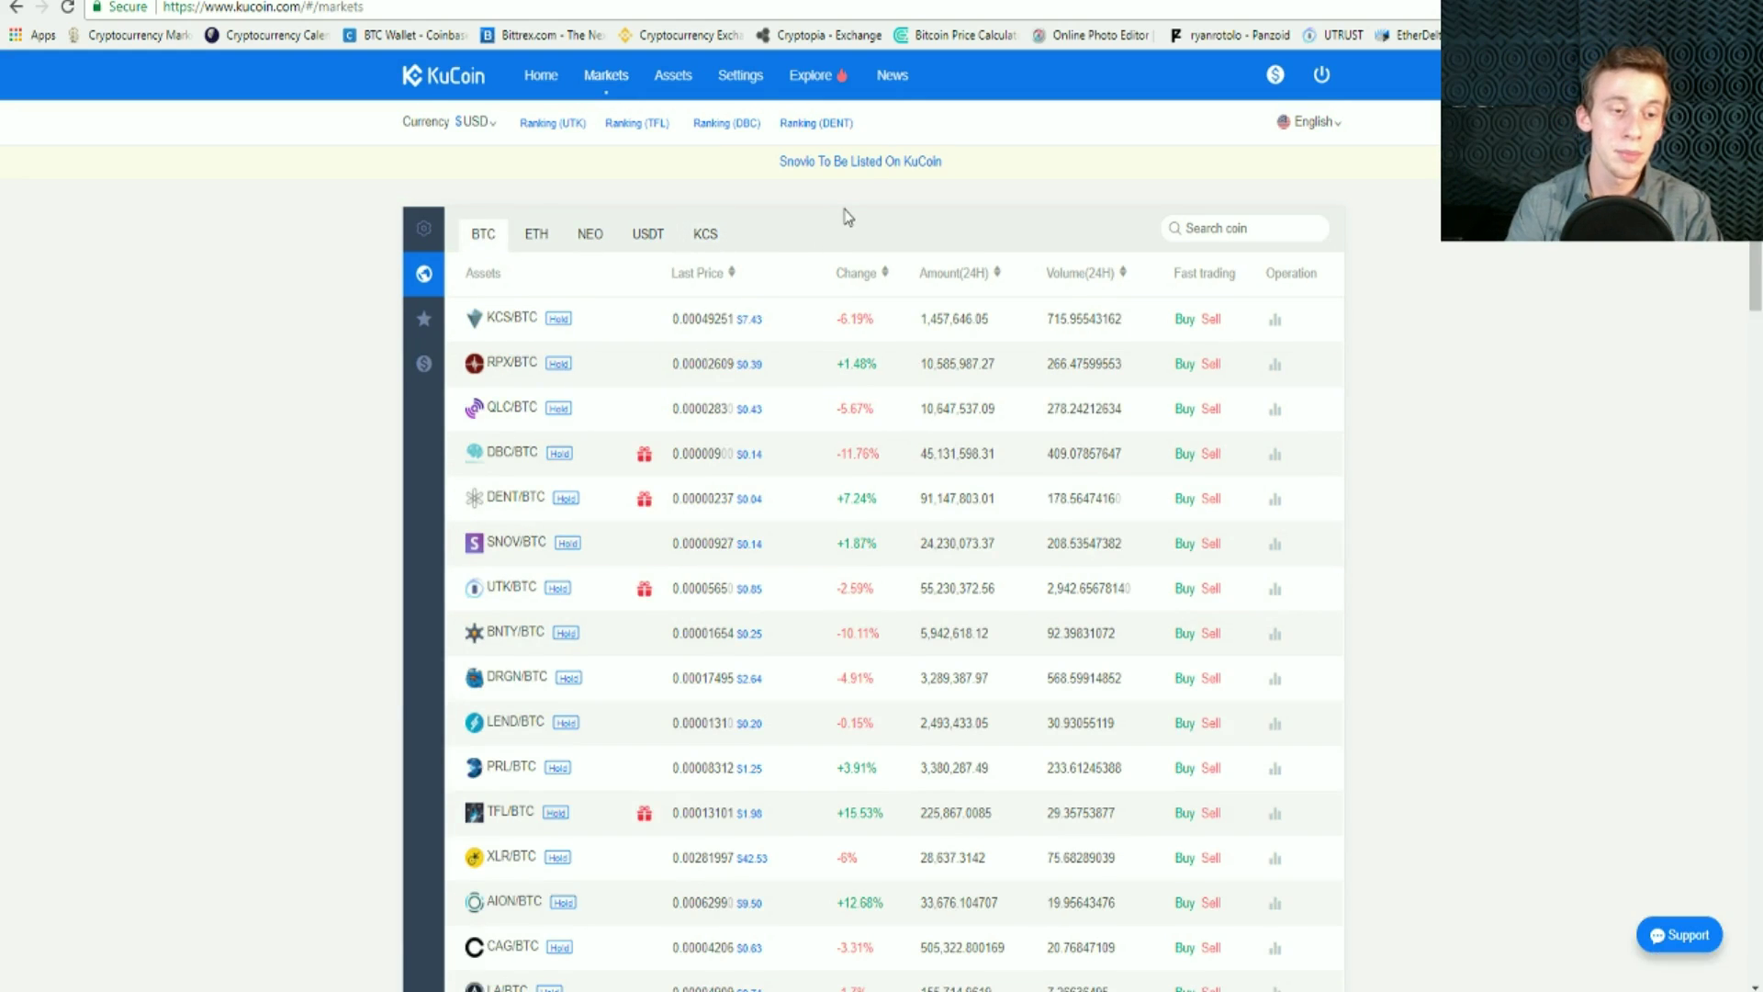
scroll(684, 491, "down", 20)
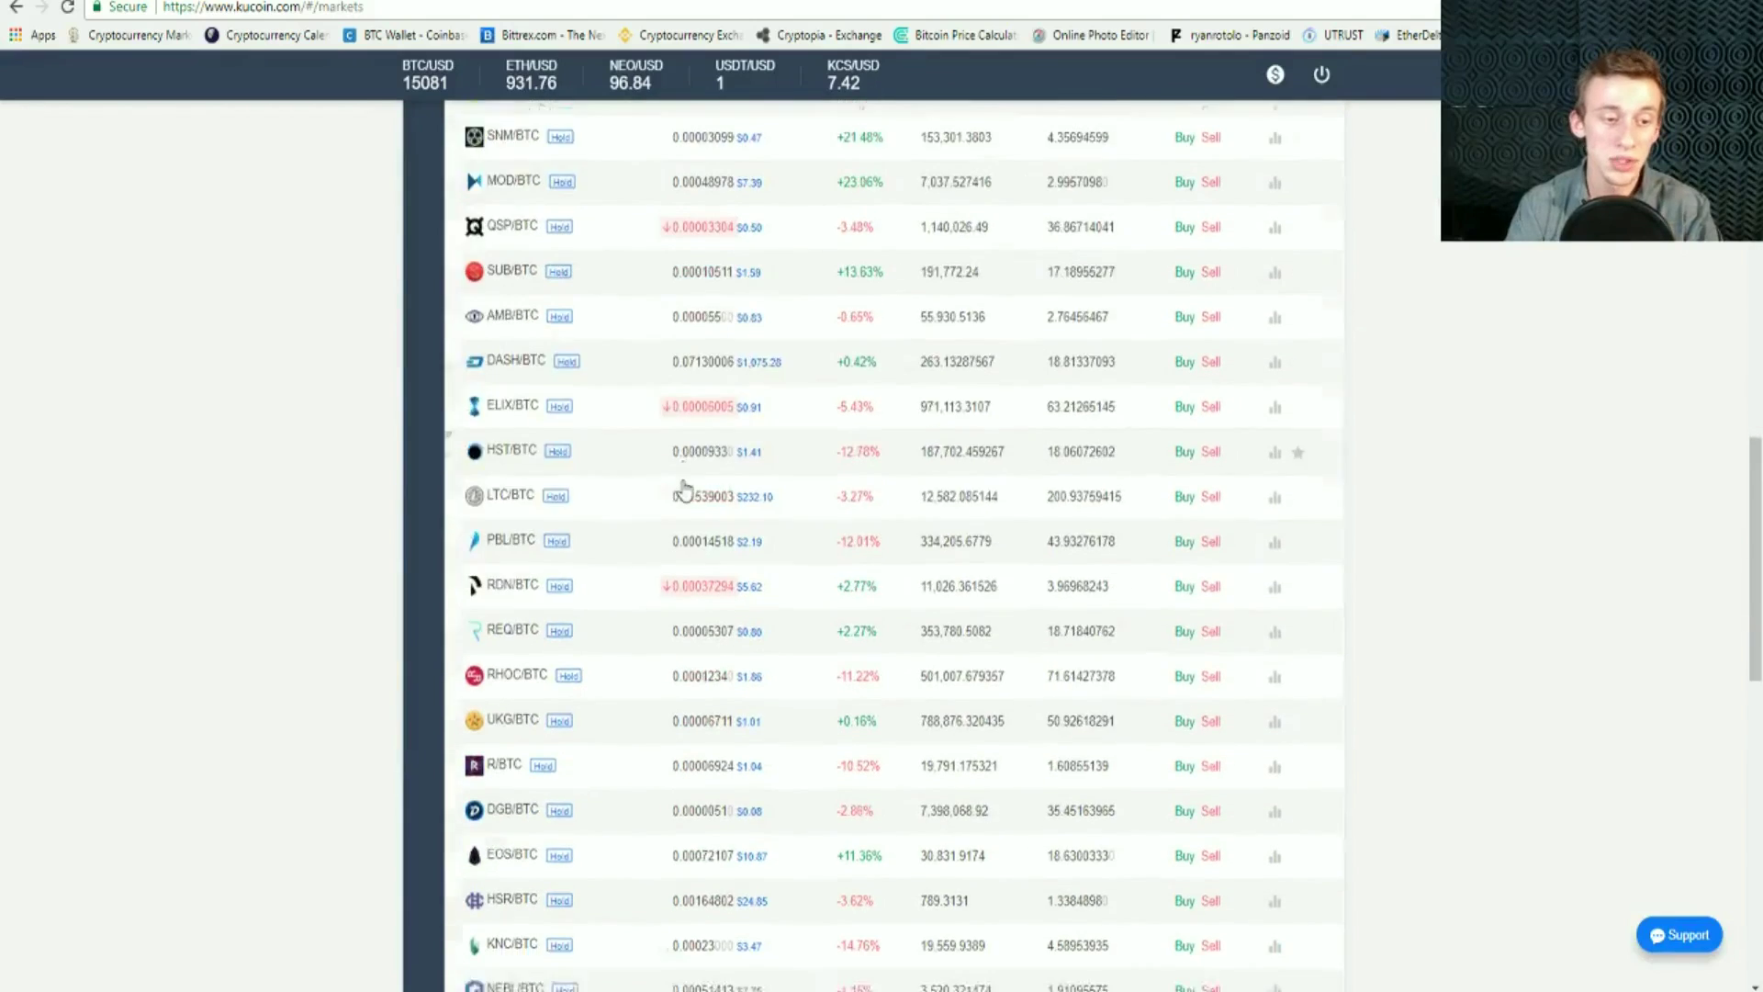
scroll(684, 491, "down", 15)
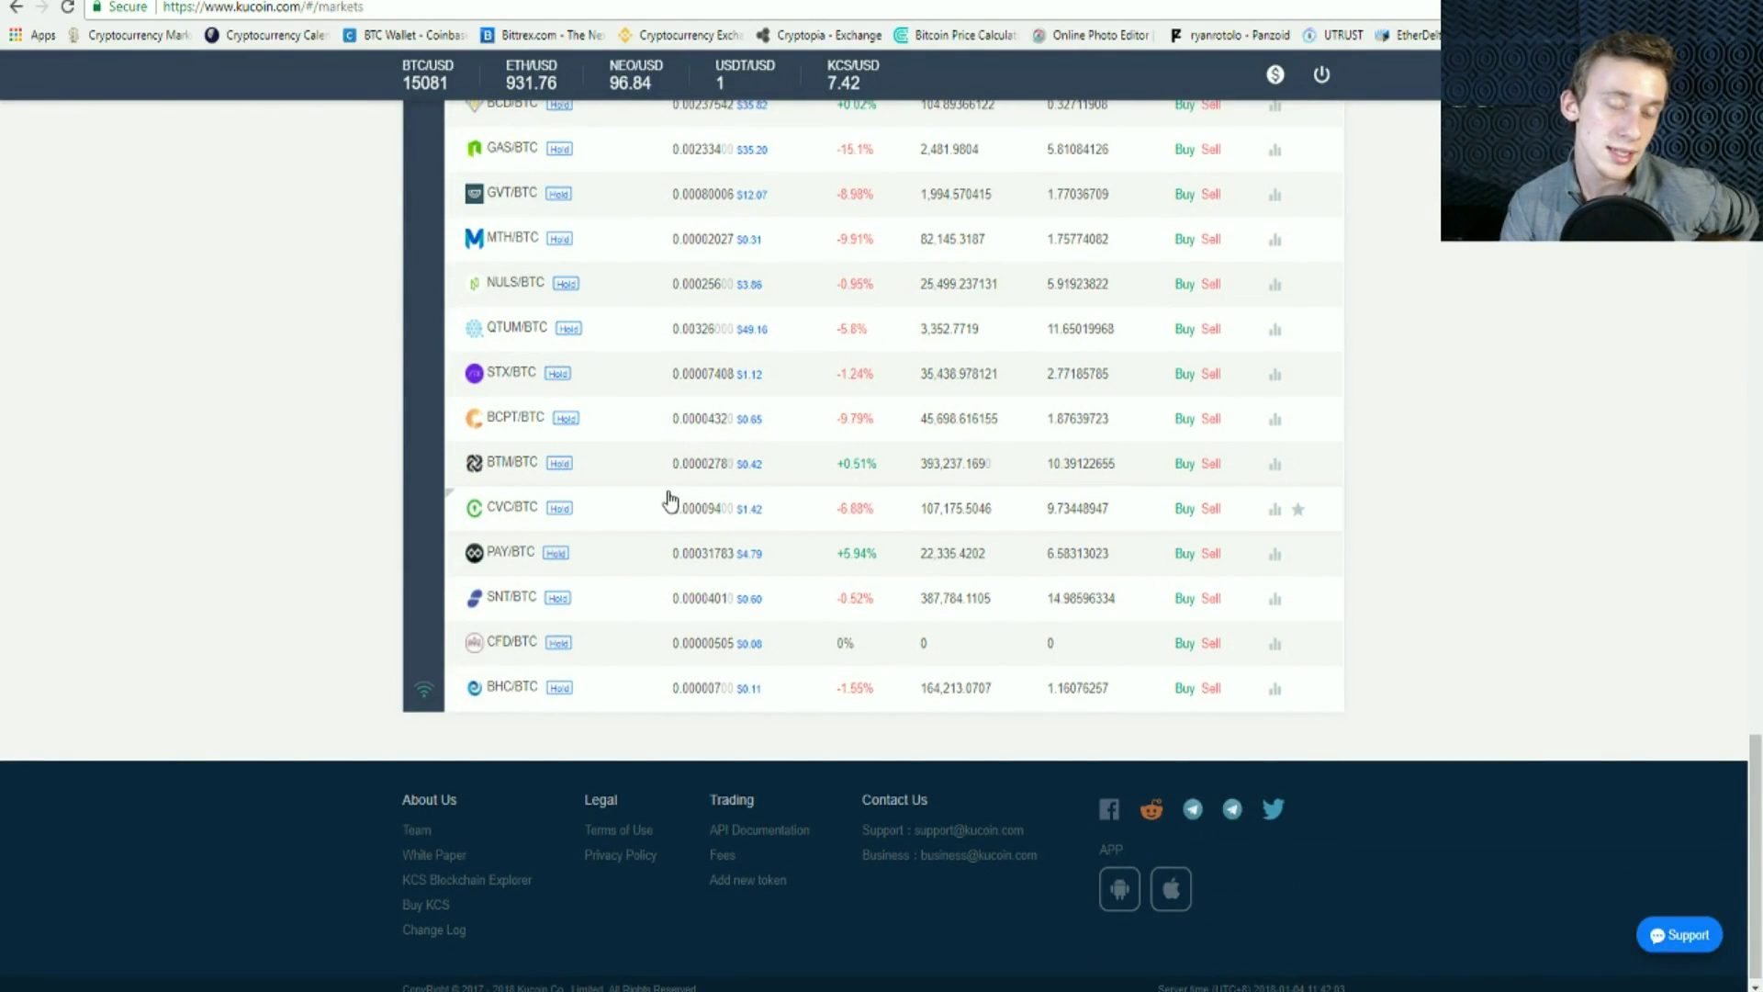
scroll(676, 505, "up", 7)
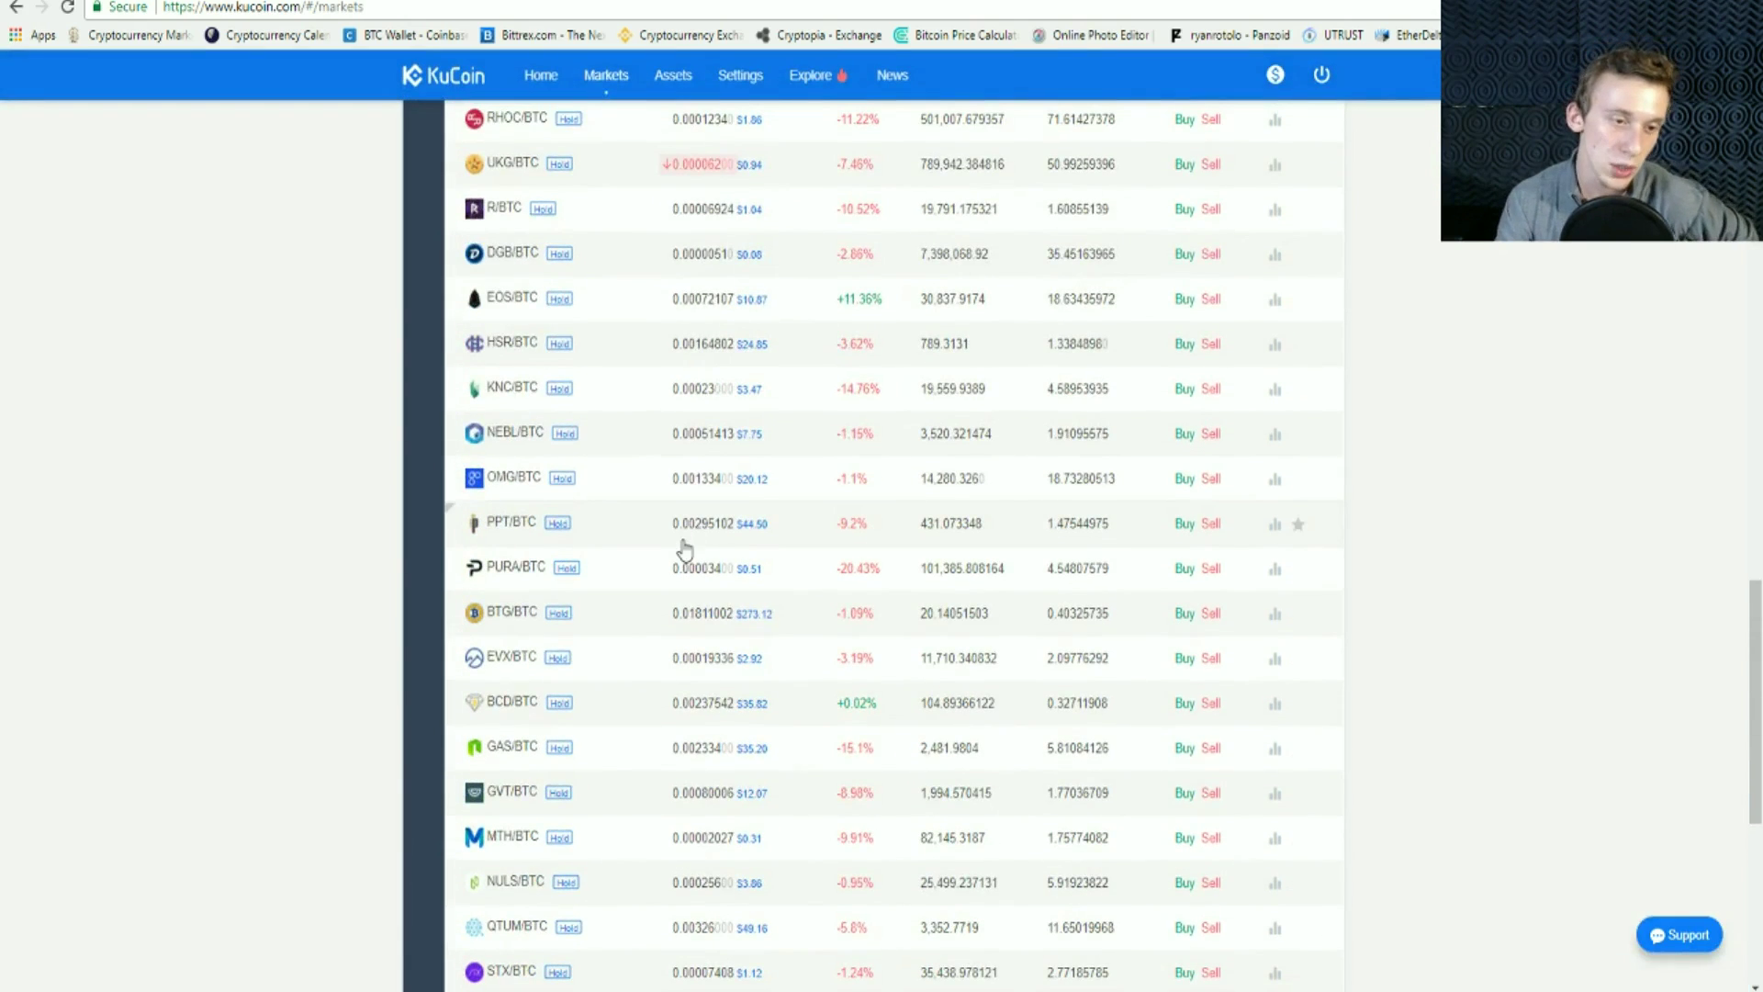
scroll(647, 518, "up", 4)
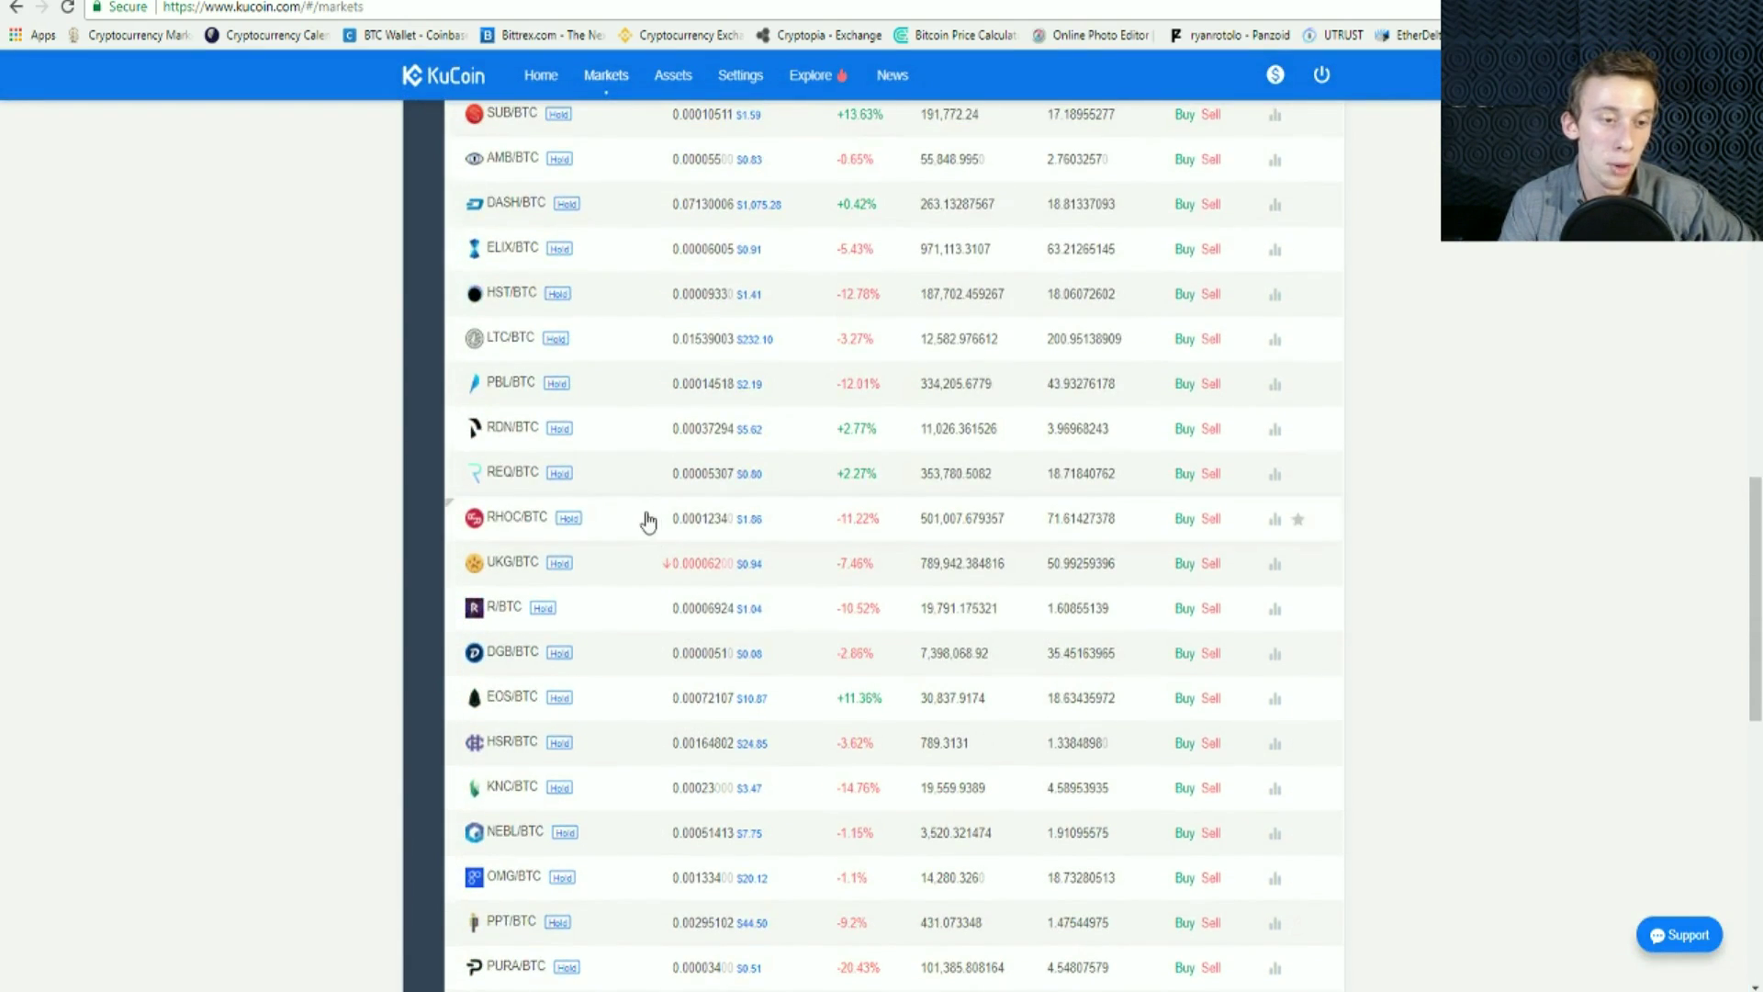
scroll(649, 521, "up", 3)
Step: Open the LTC/BTC trading page and browse the coins in its market selector
left_click(733, 646)
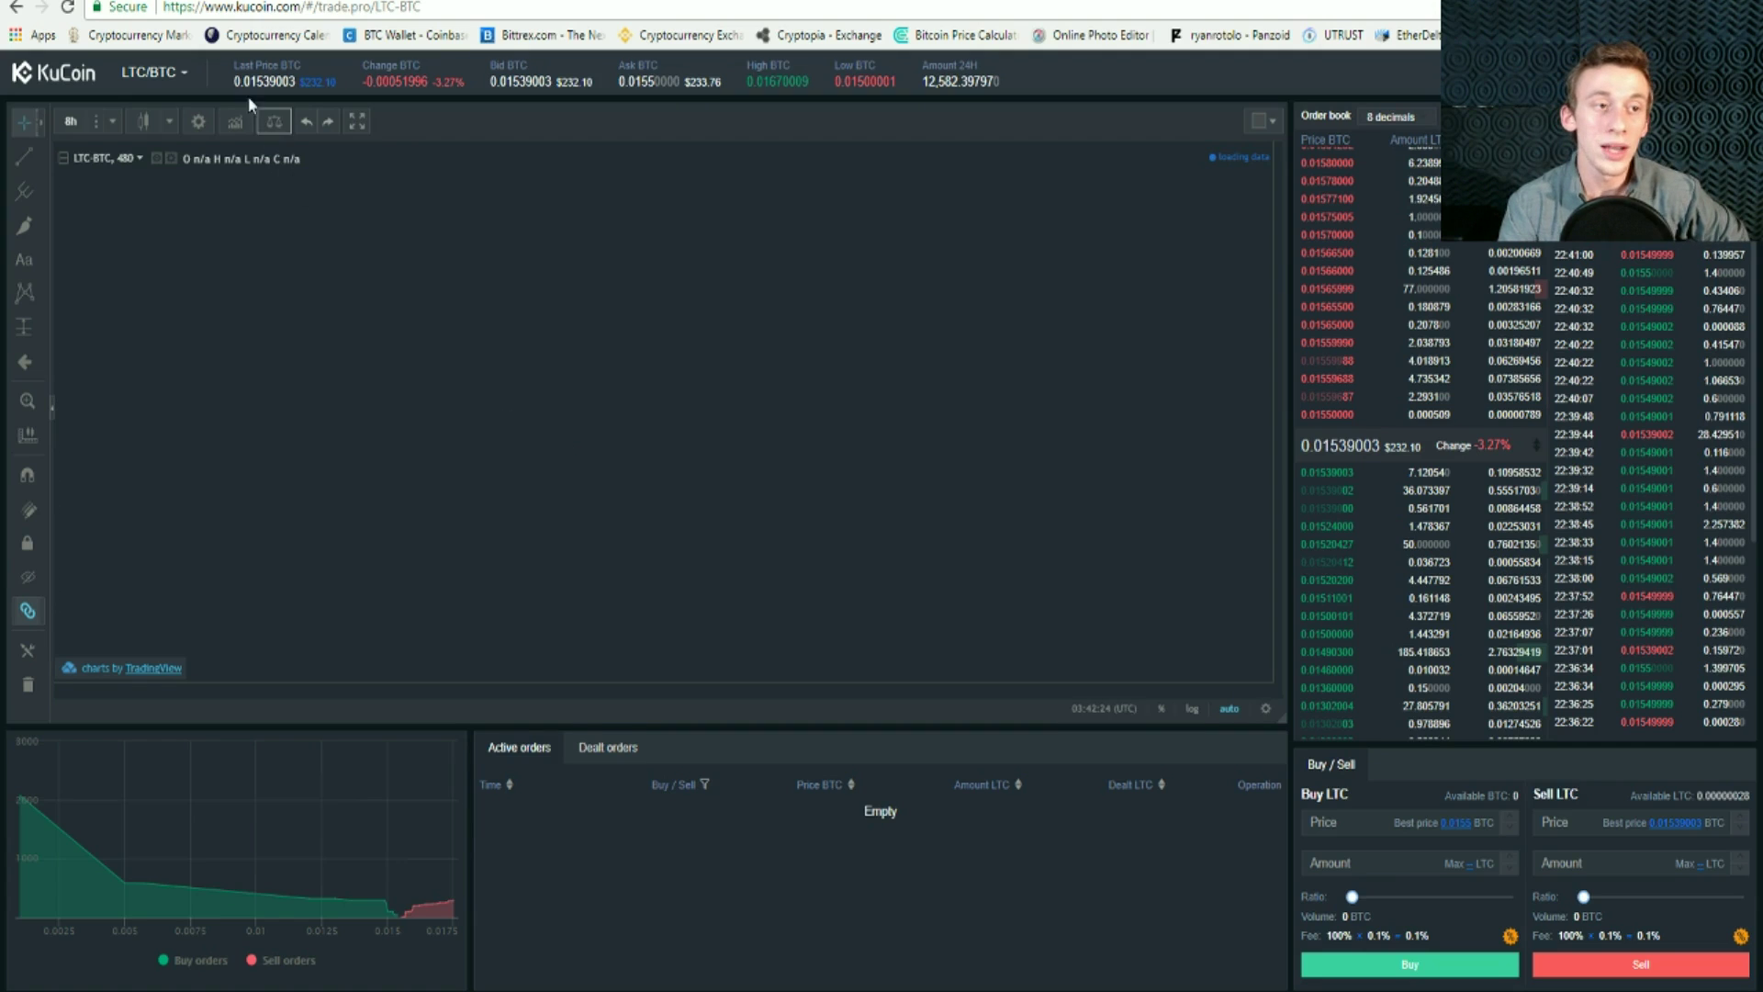
left_click(188, 79)
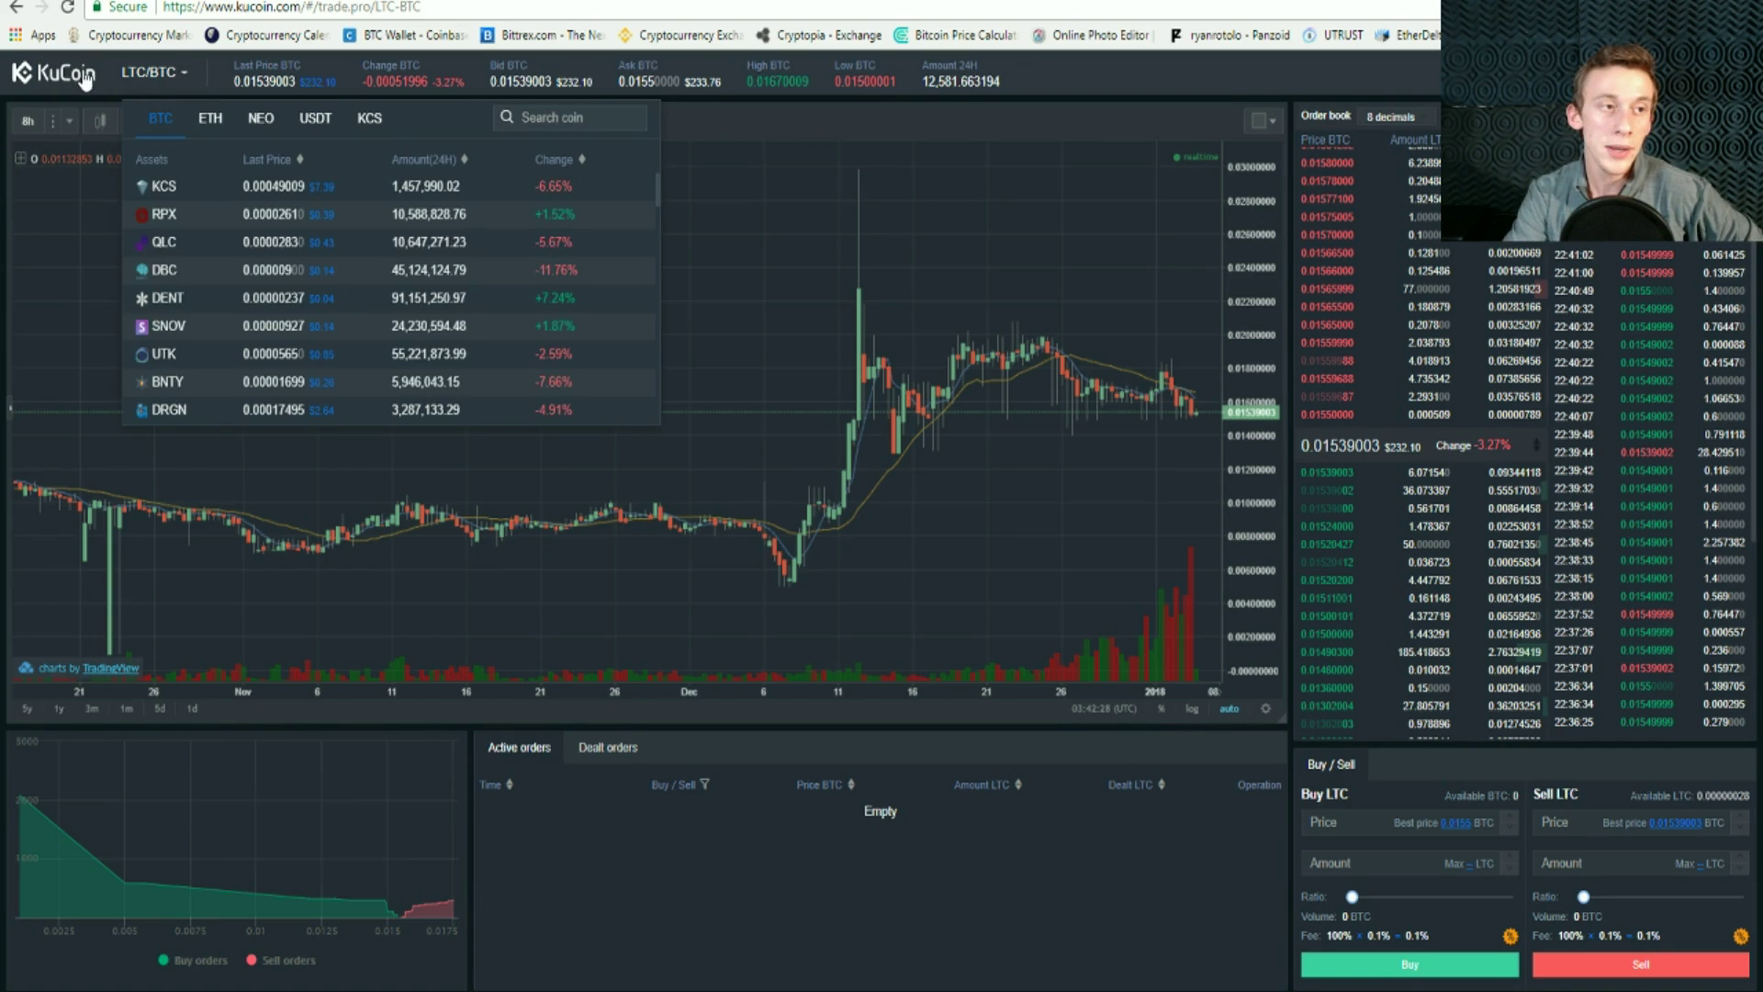
left_click(197, 84)
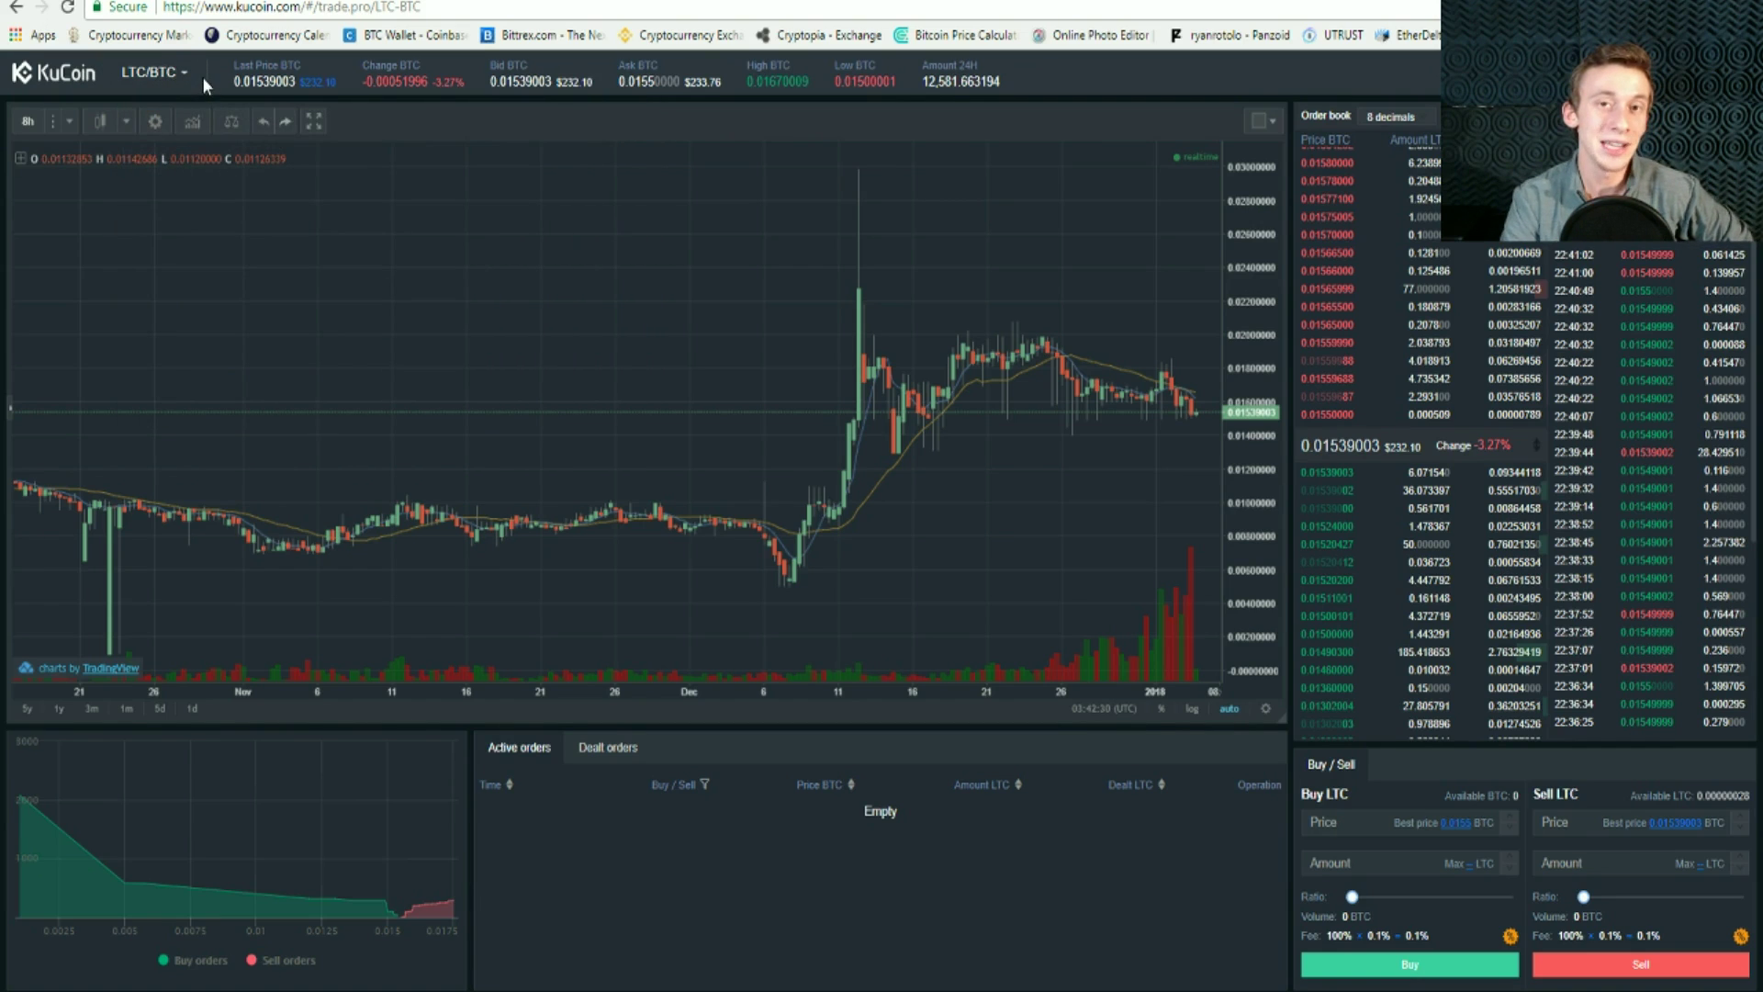
left_click(187, 81)
scroll(207, 237, "down", 15)
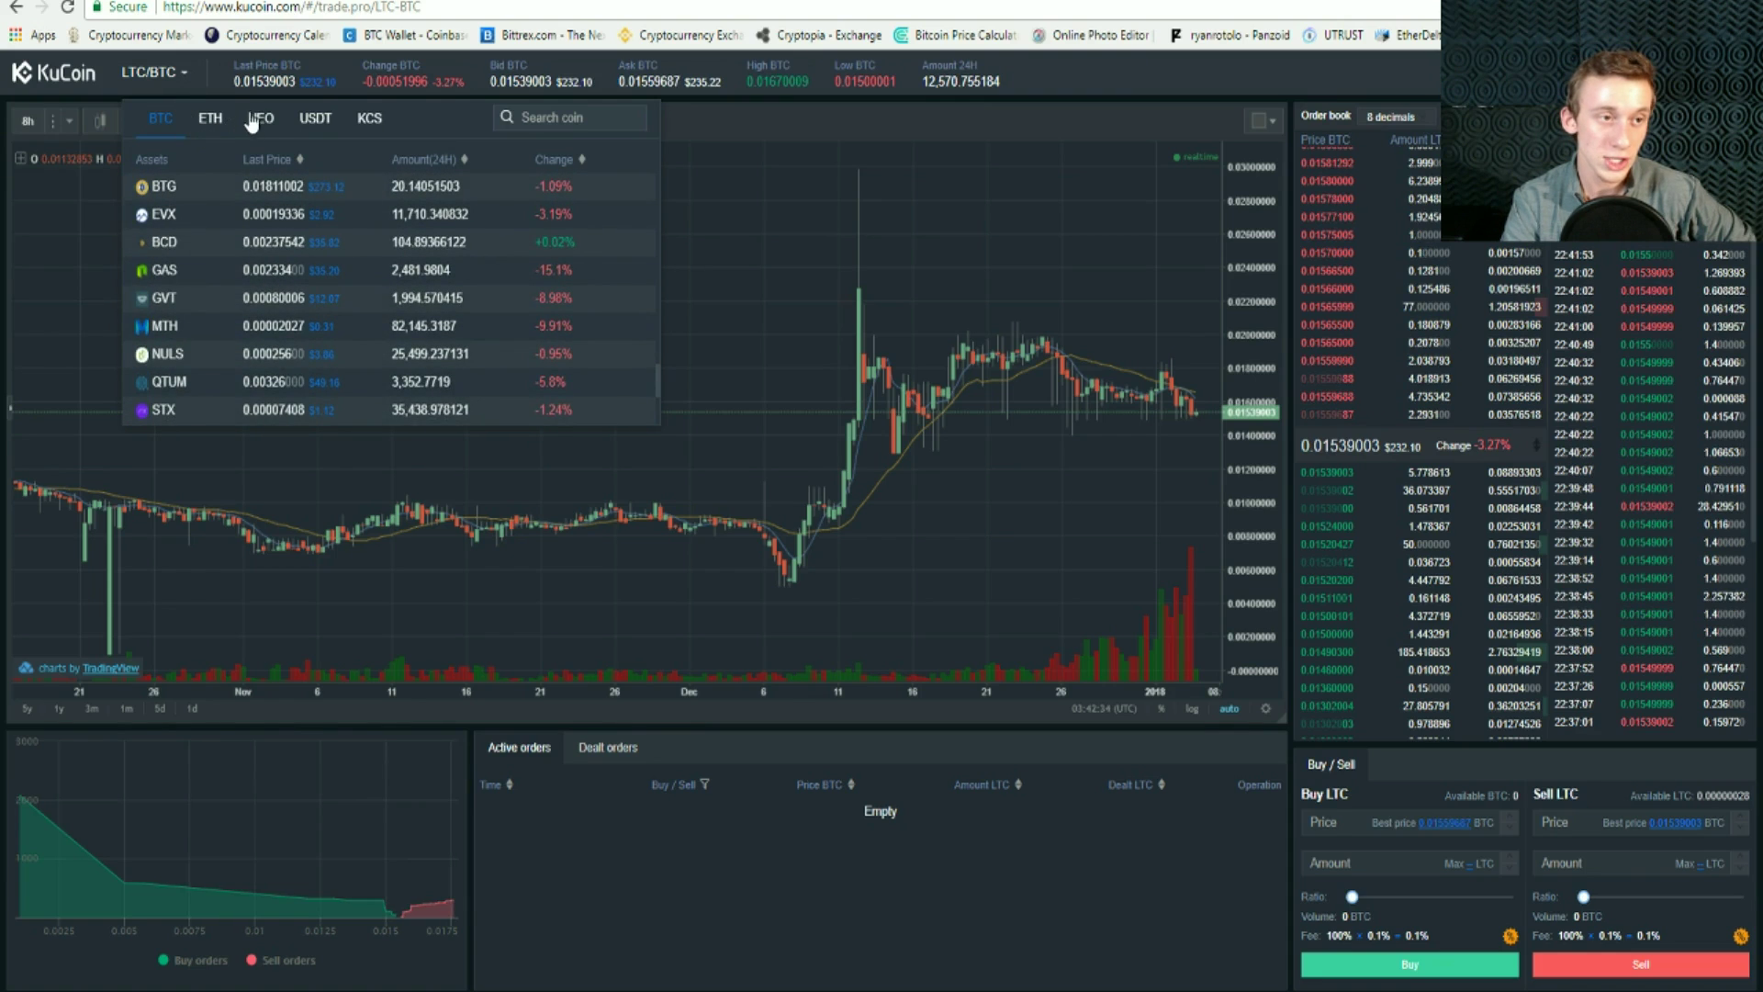
scroll(266, 186, "up", 5)
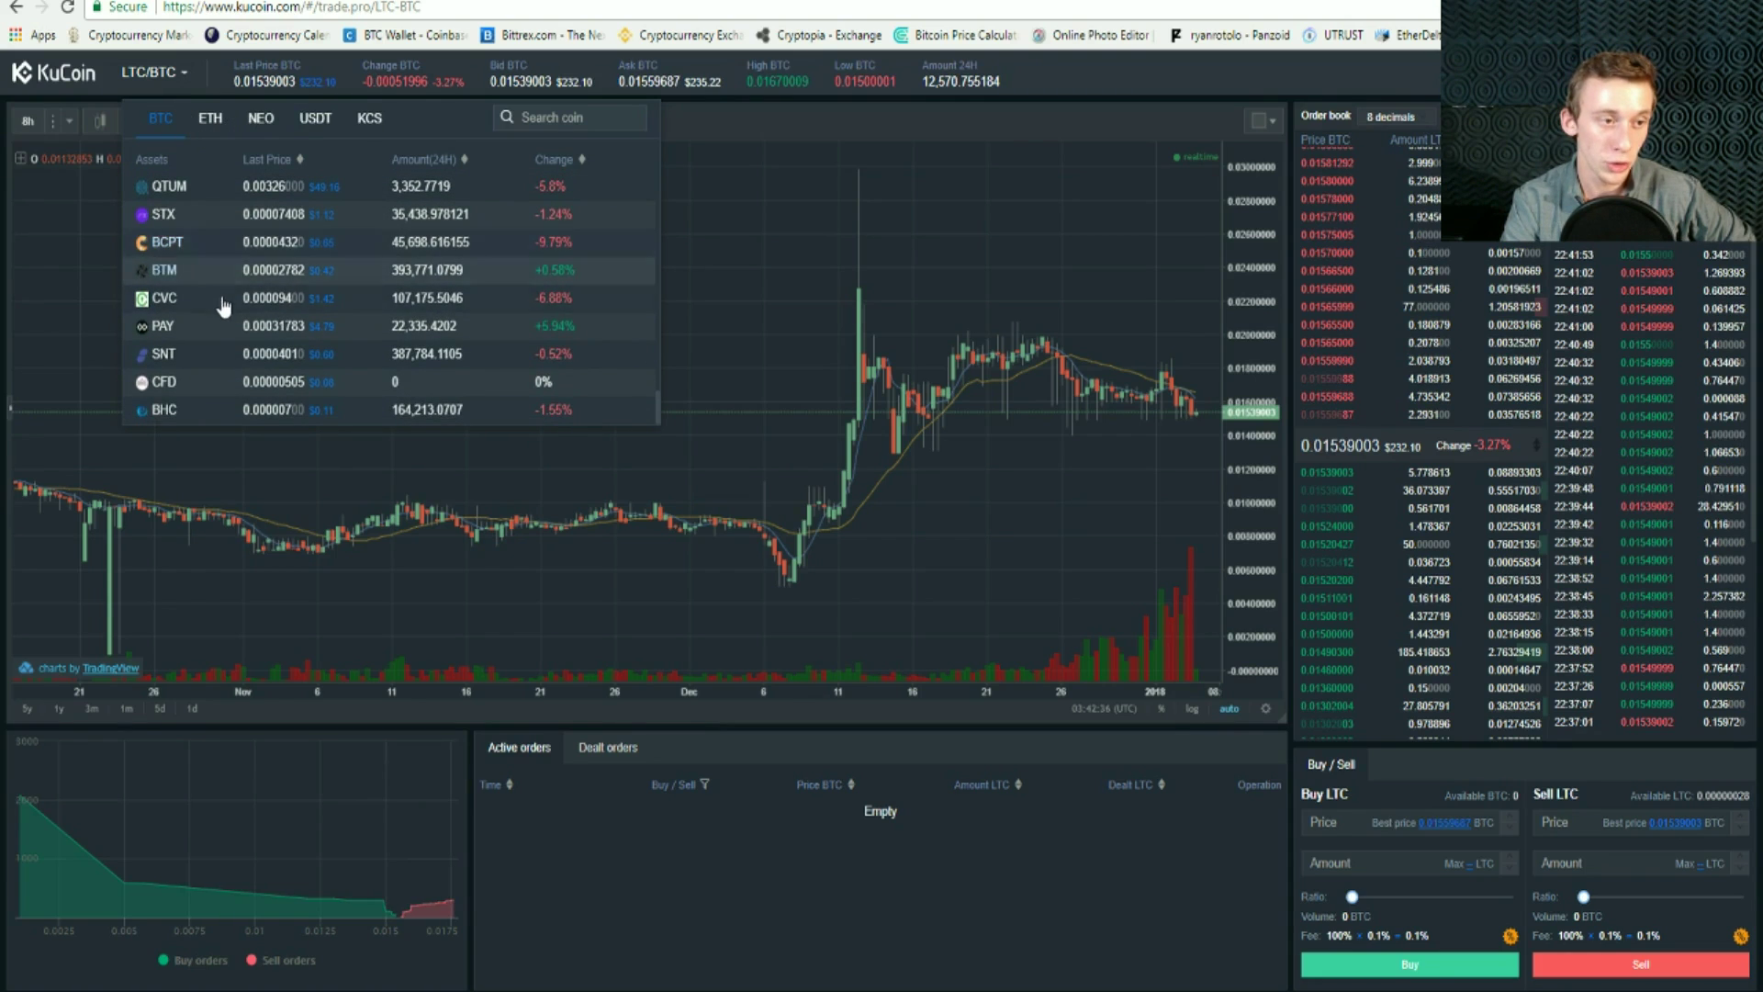
Step: Pick UTK from the BTC market list to load the UTK/BTC trading page
left_click(1082, 93)
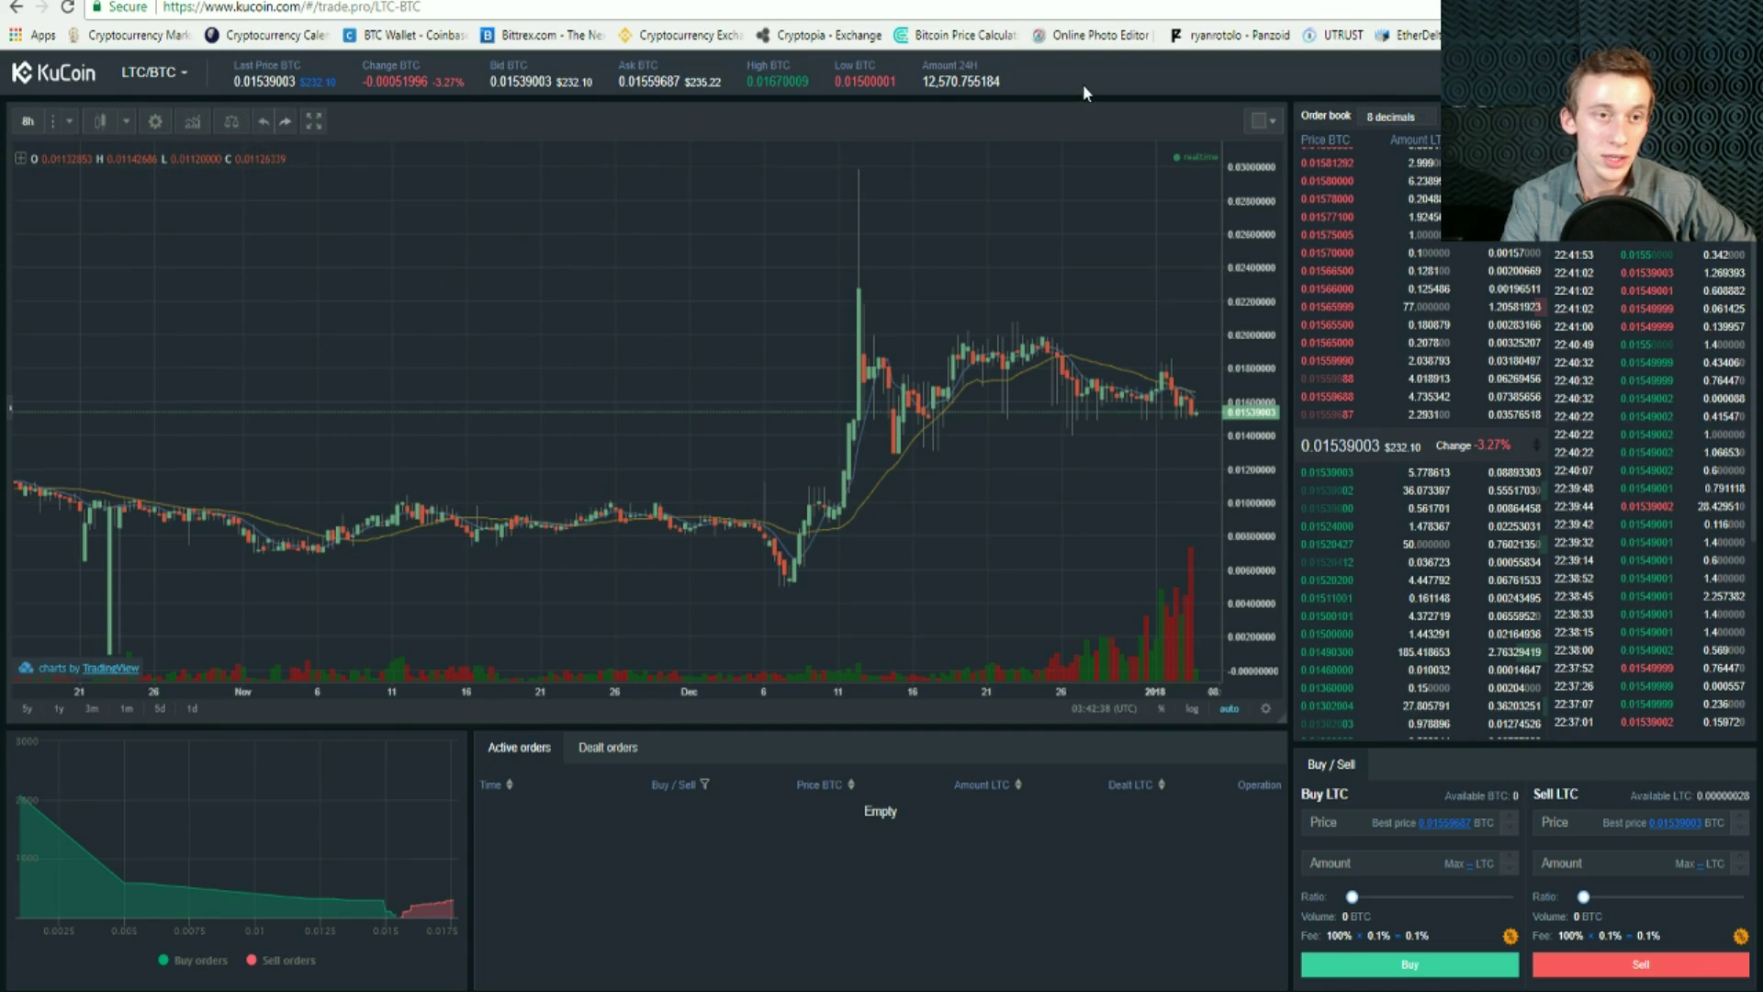
left_click(196, 91)
scroll(198, 197, "up", 3)
scroll(218, 255, "up", 3)
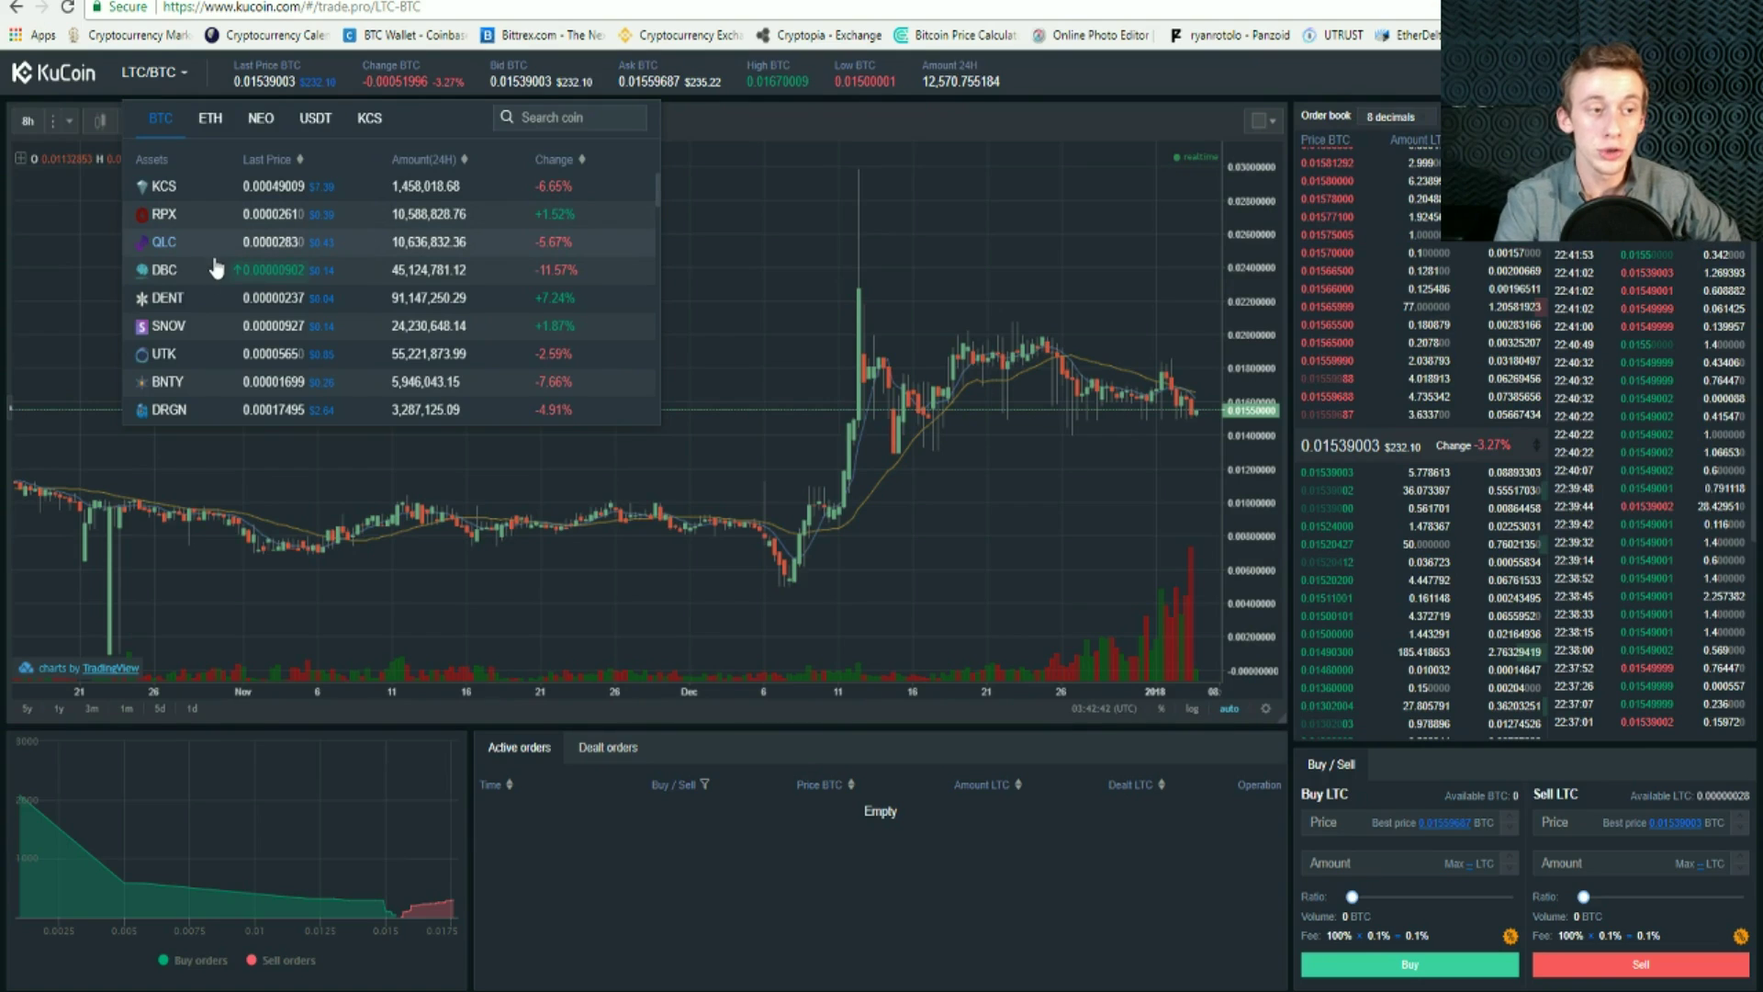
left_click(195, 358)
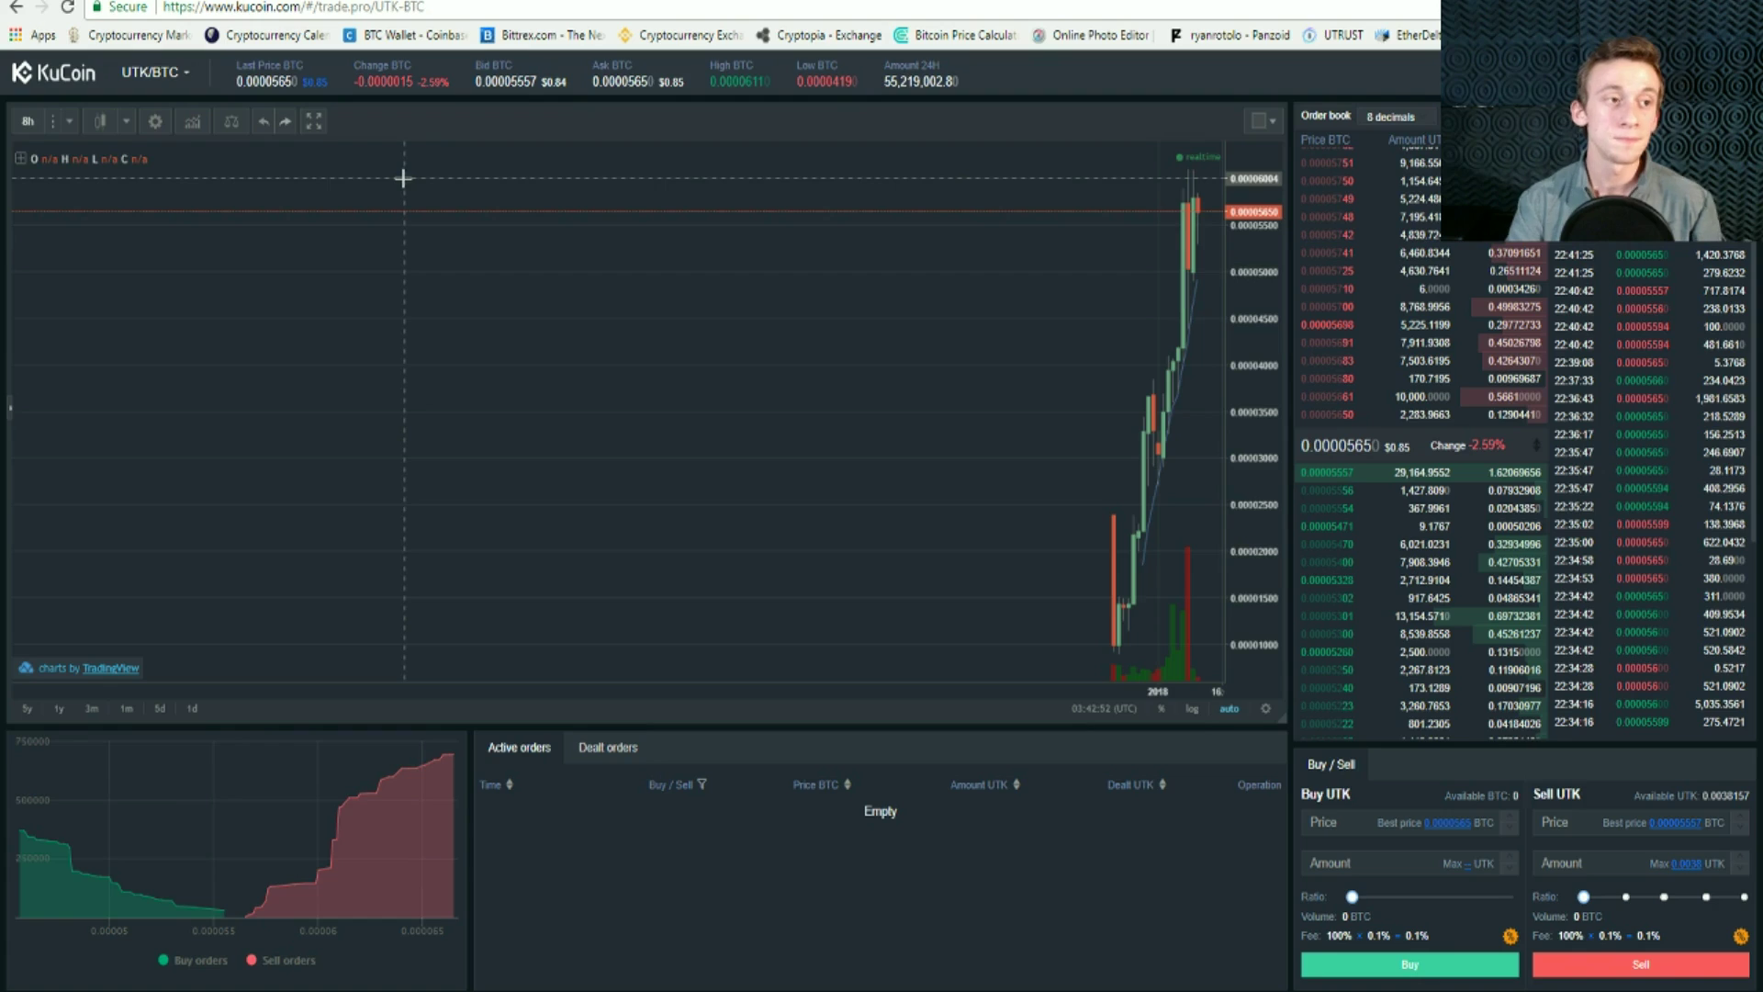
Step: Show the UTK/BTC chart's interval options, from 1 minute to 1 week
left_click(164, 74)
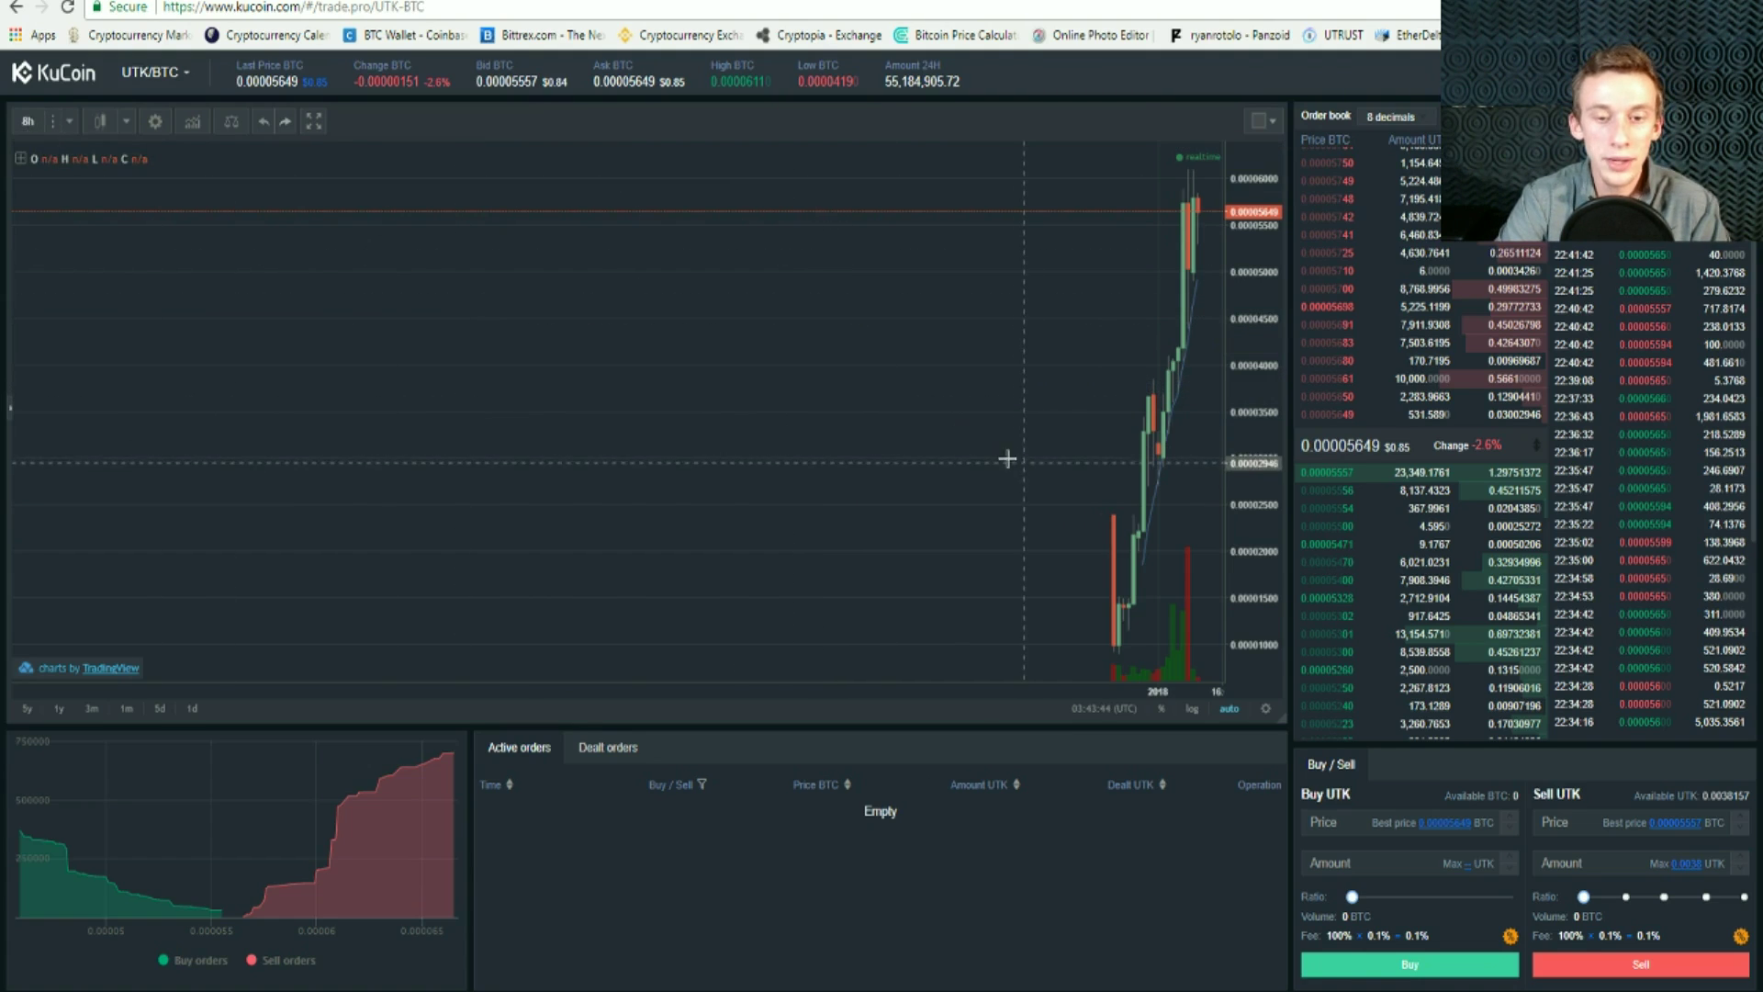
left_click(68, 121)
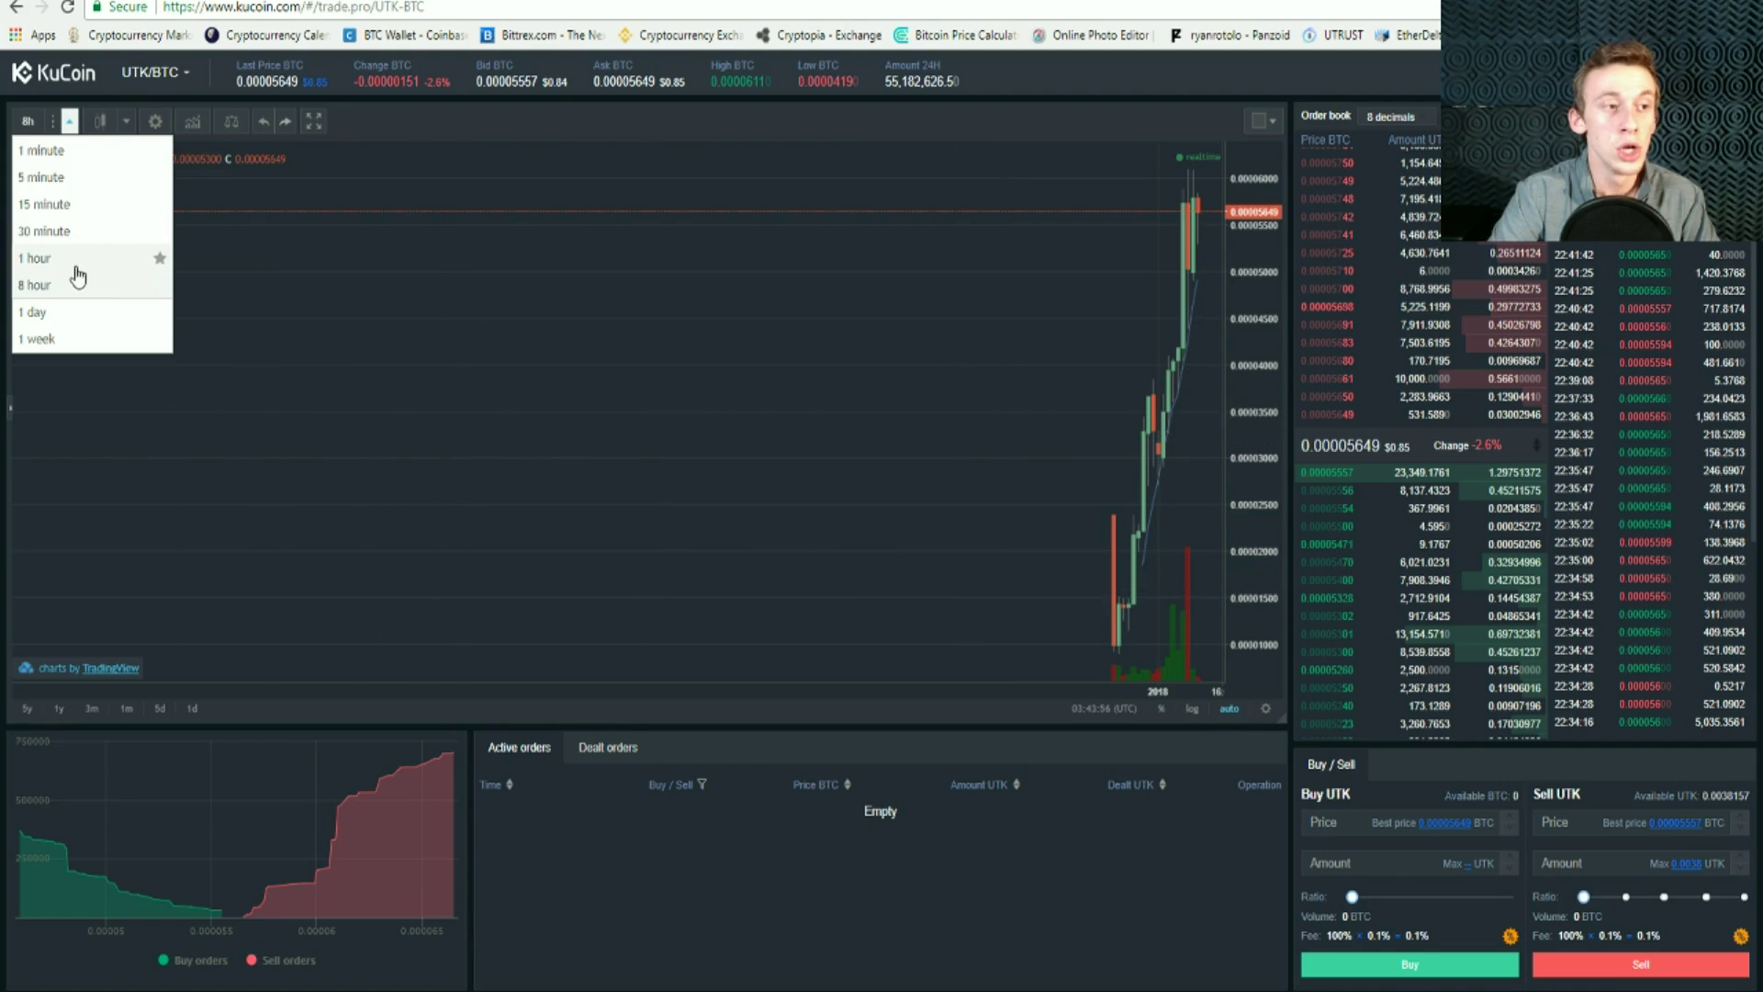
Step: Set the UTK/BTC chart to a 30-minute interval and Line style, then show the indicators list
left_click(51, 231)
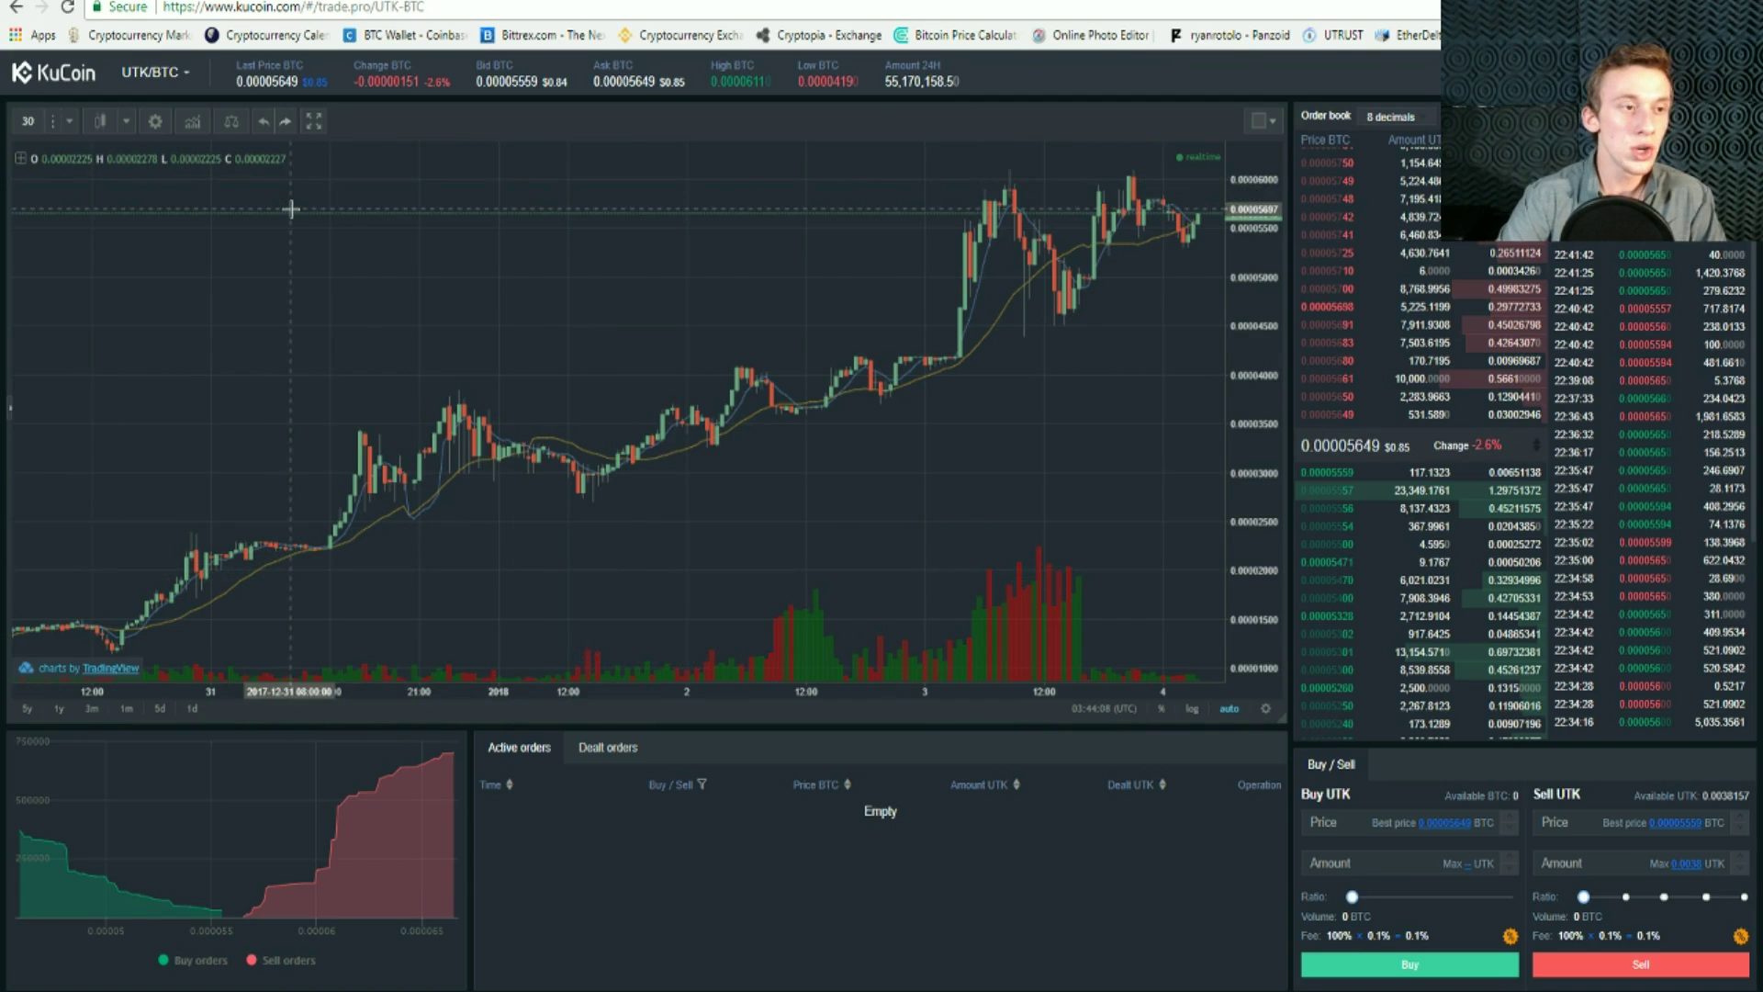
left_click(126, 120)
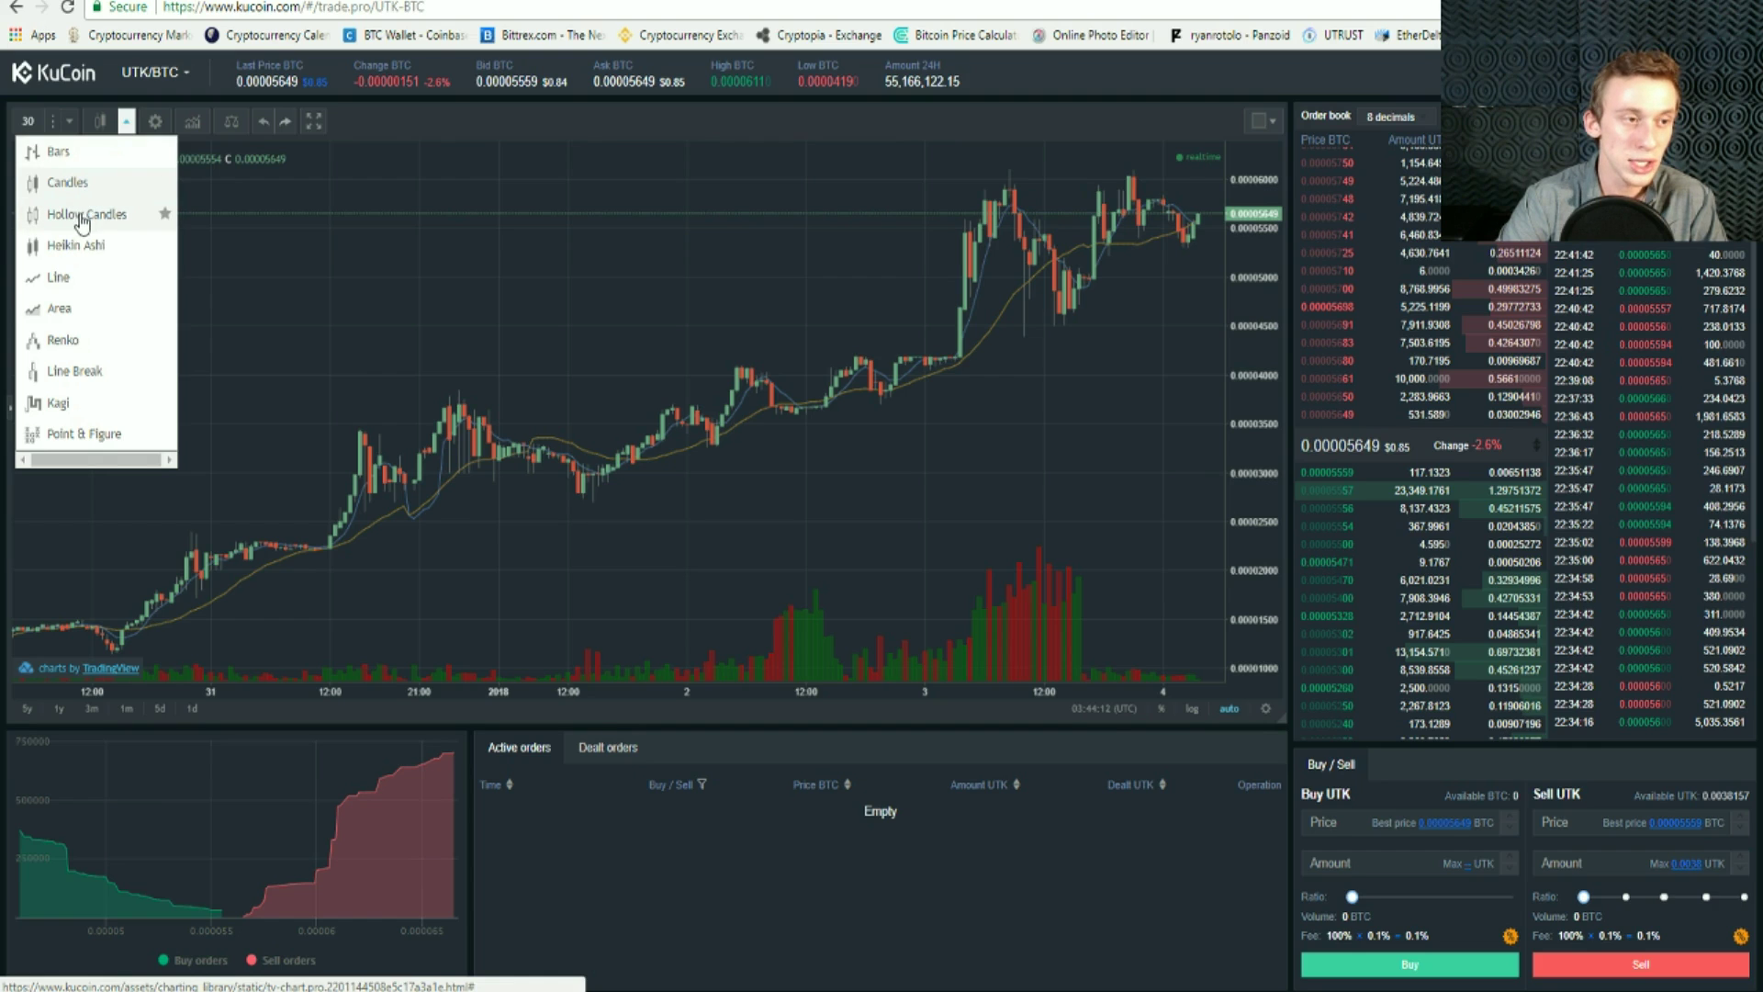
left_click(86, 278)
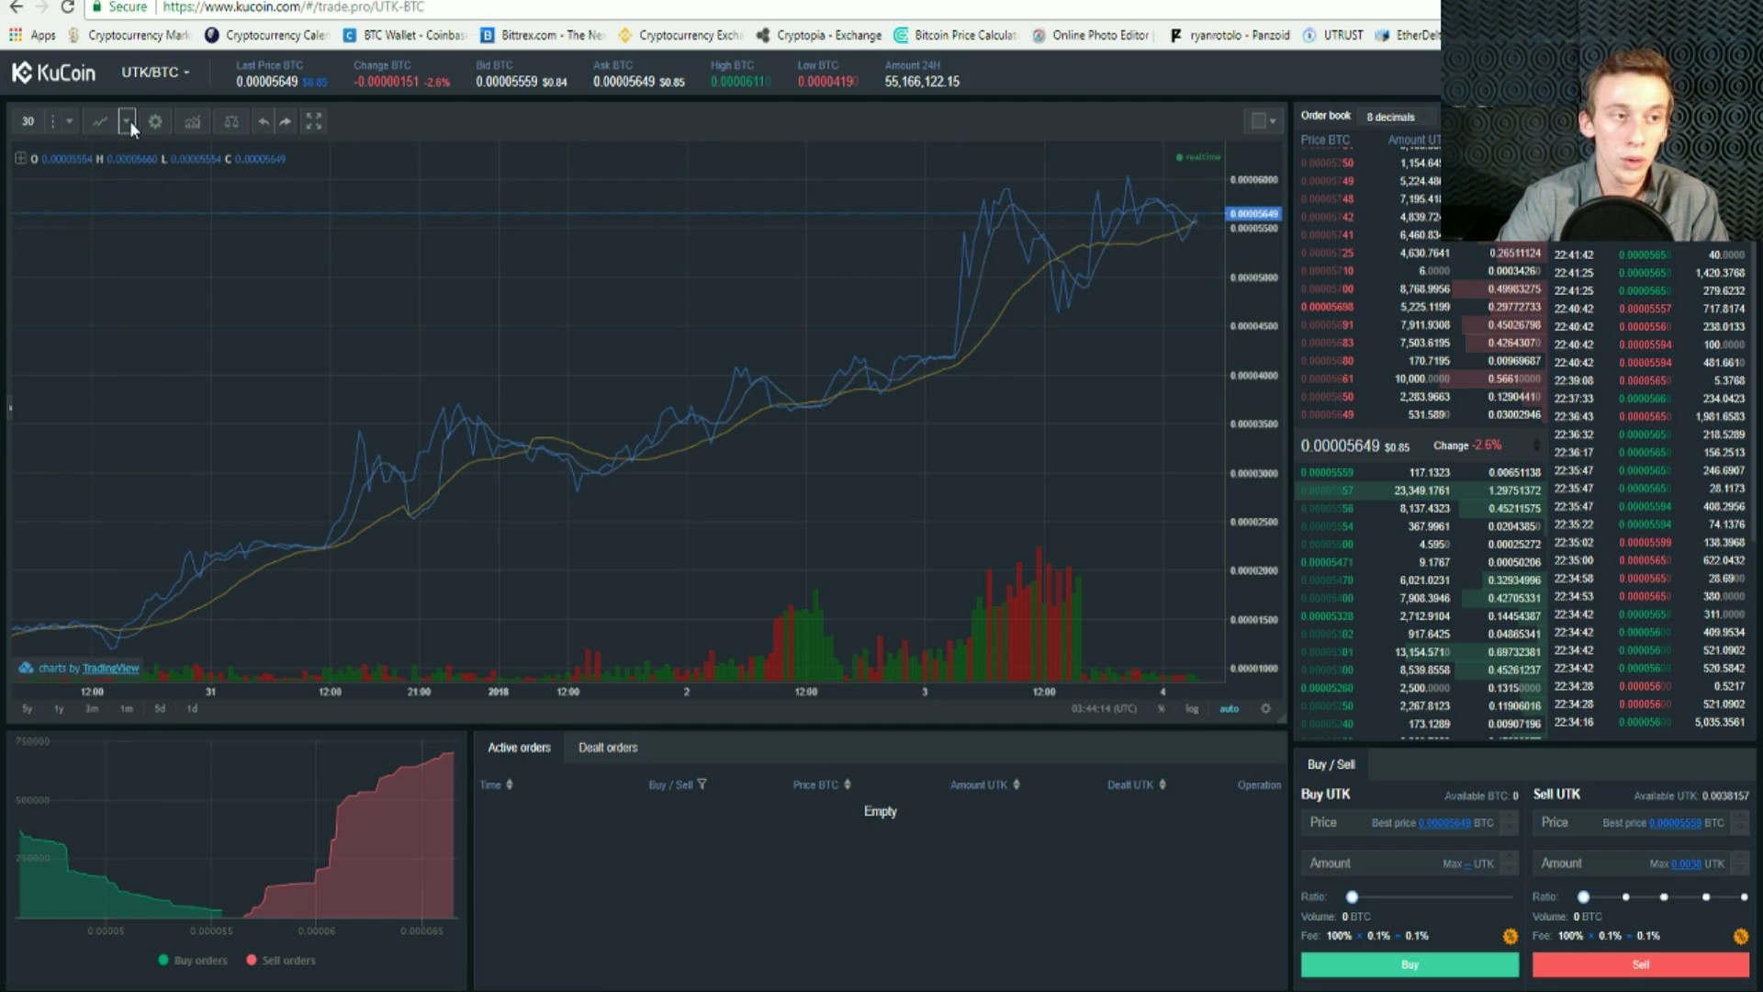
left_click(192, 125)
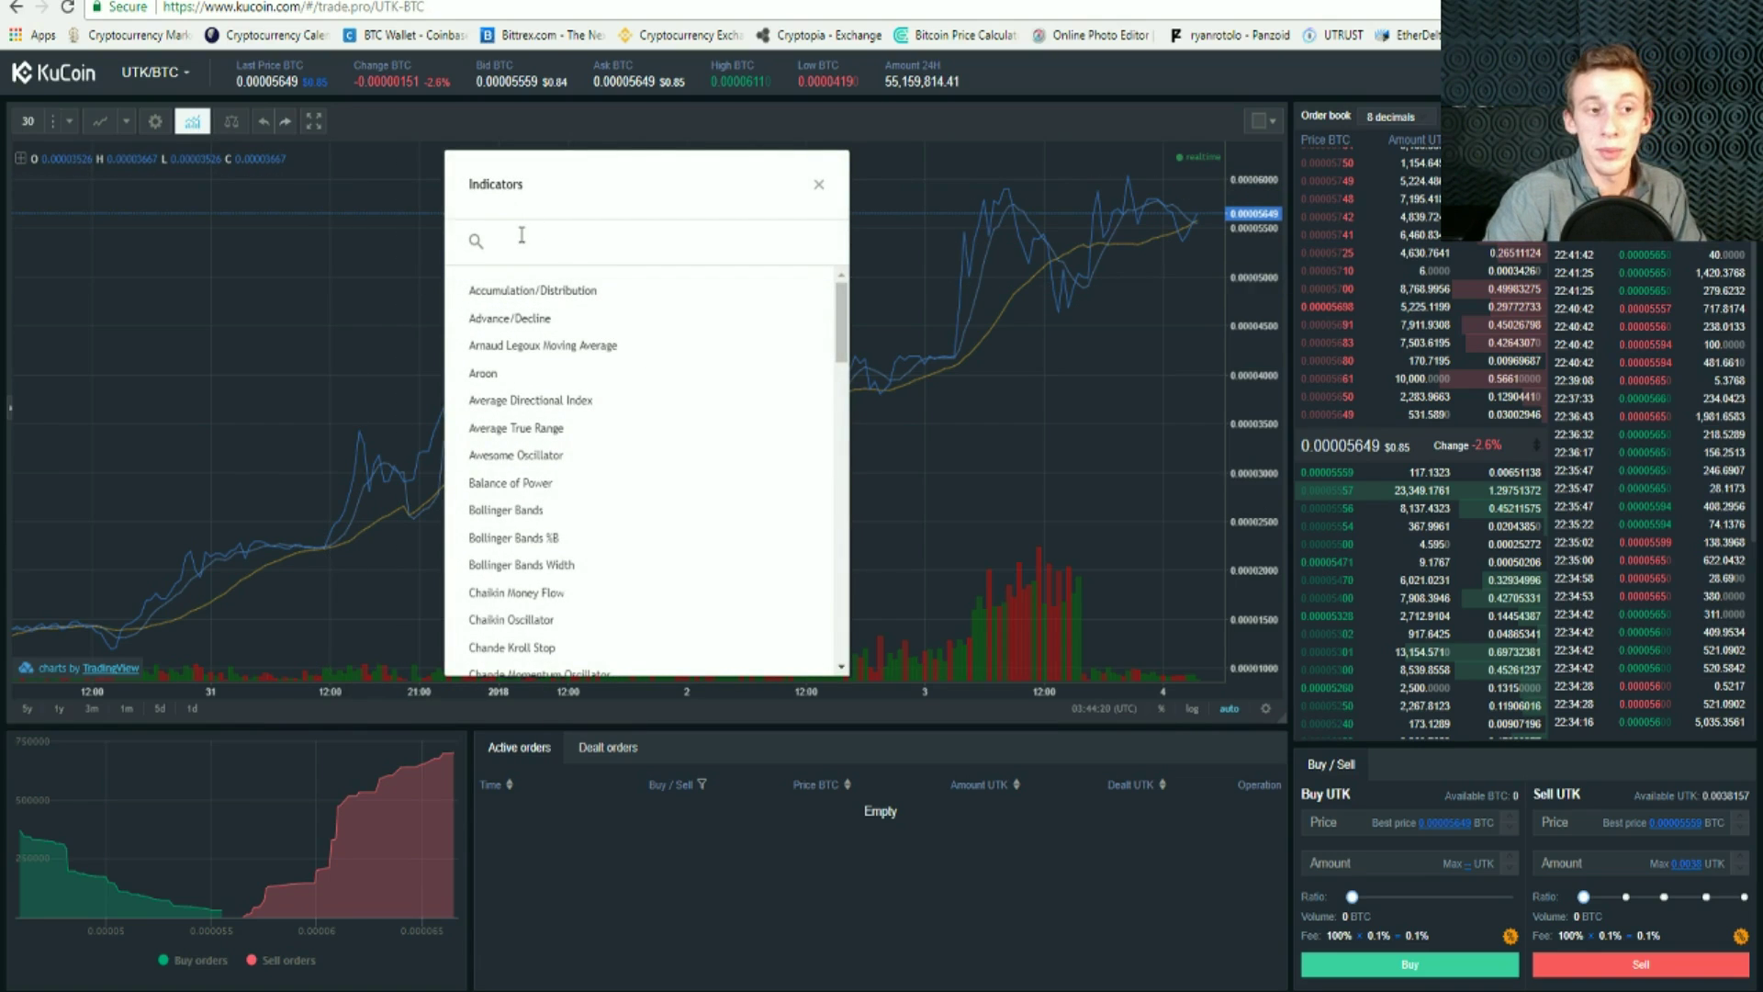
Step: Add a MACD panel beneath the UTK/BTC chart, then bring up the Compare symbol dialog
scroll(606, 330, "down", 15)
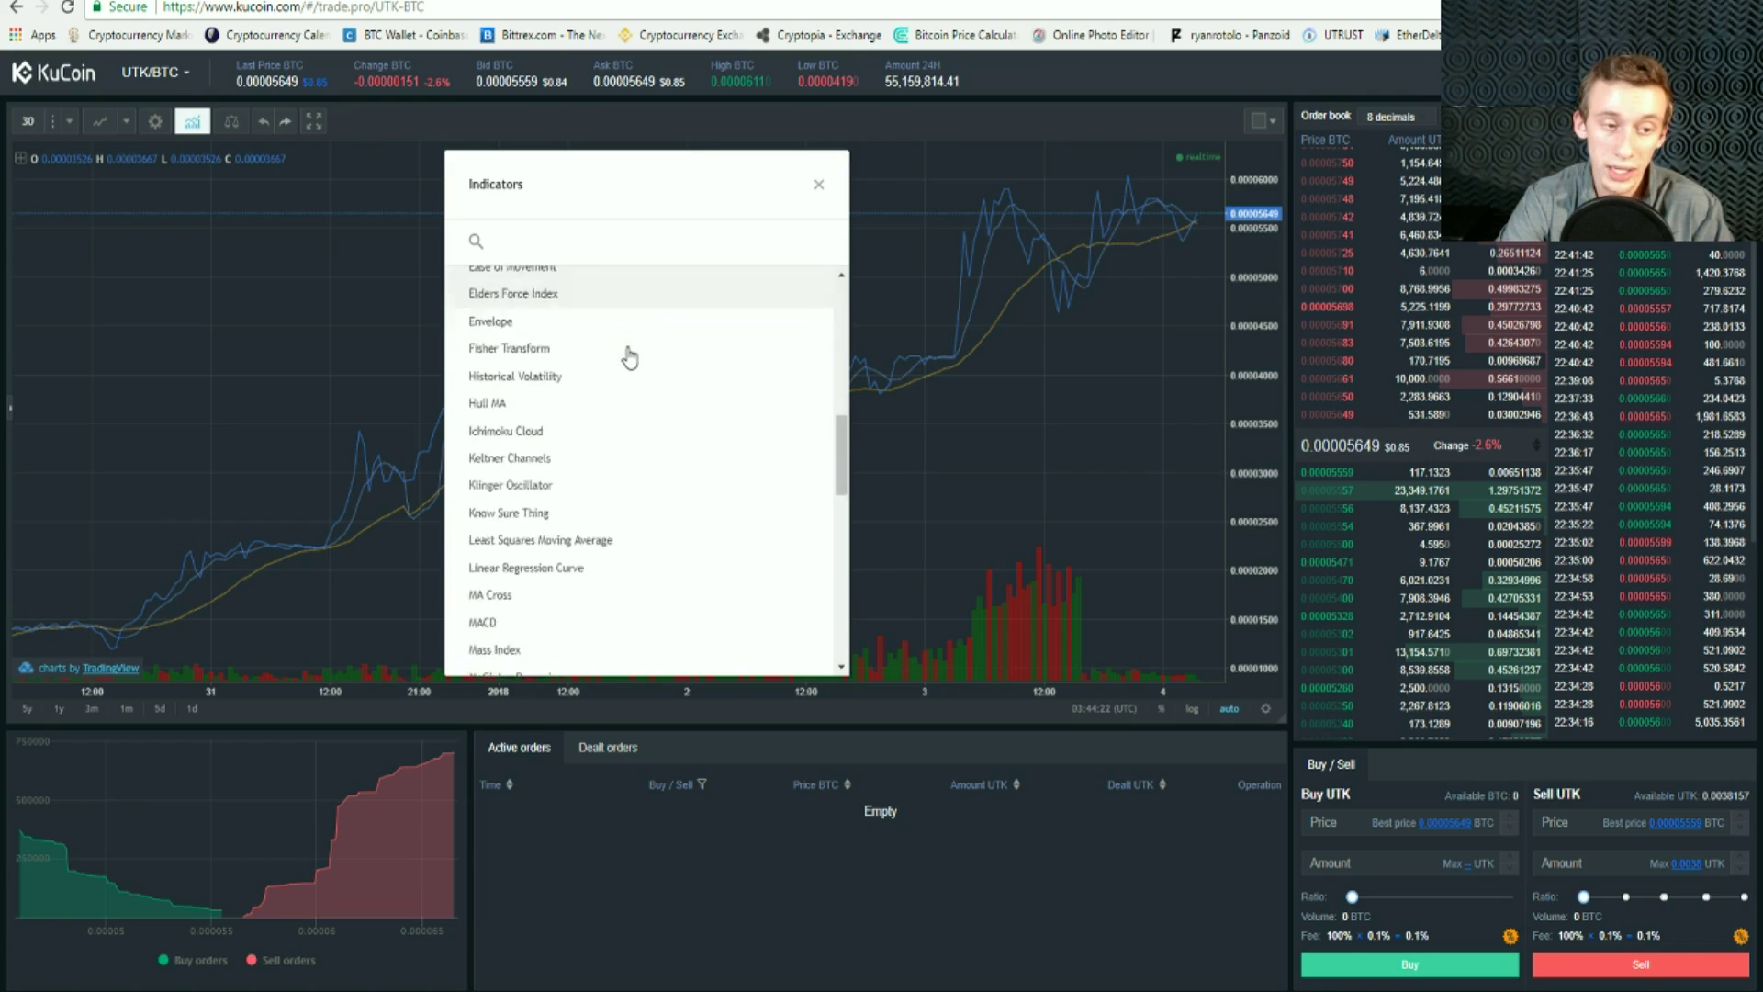
scroll(533, 501, "up", 8)
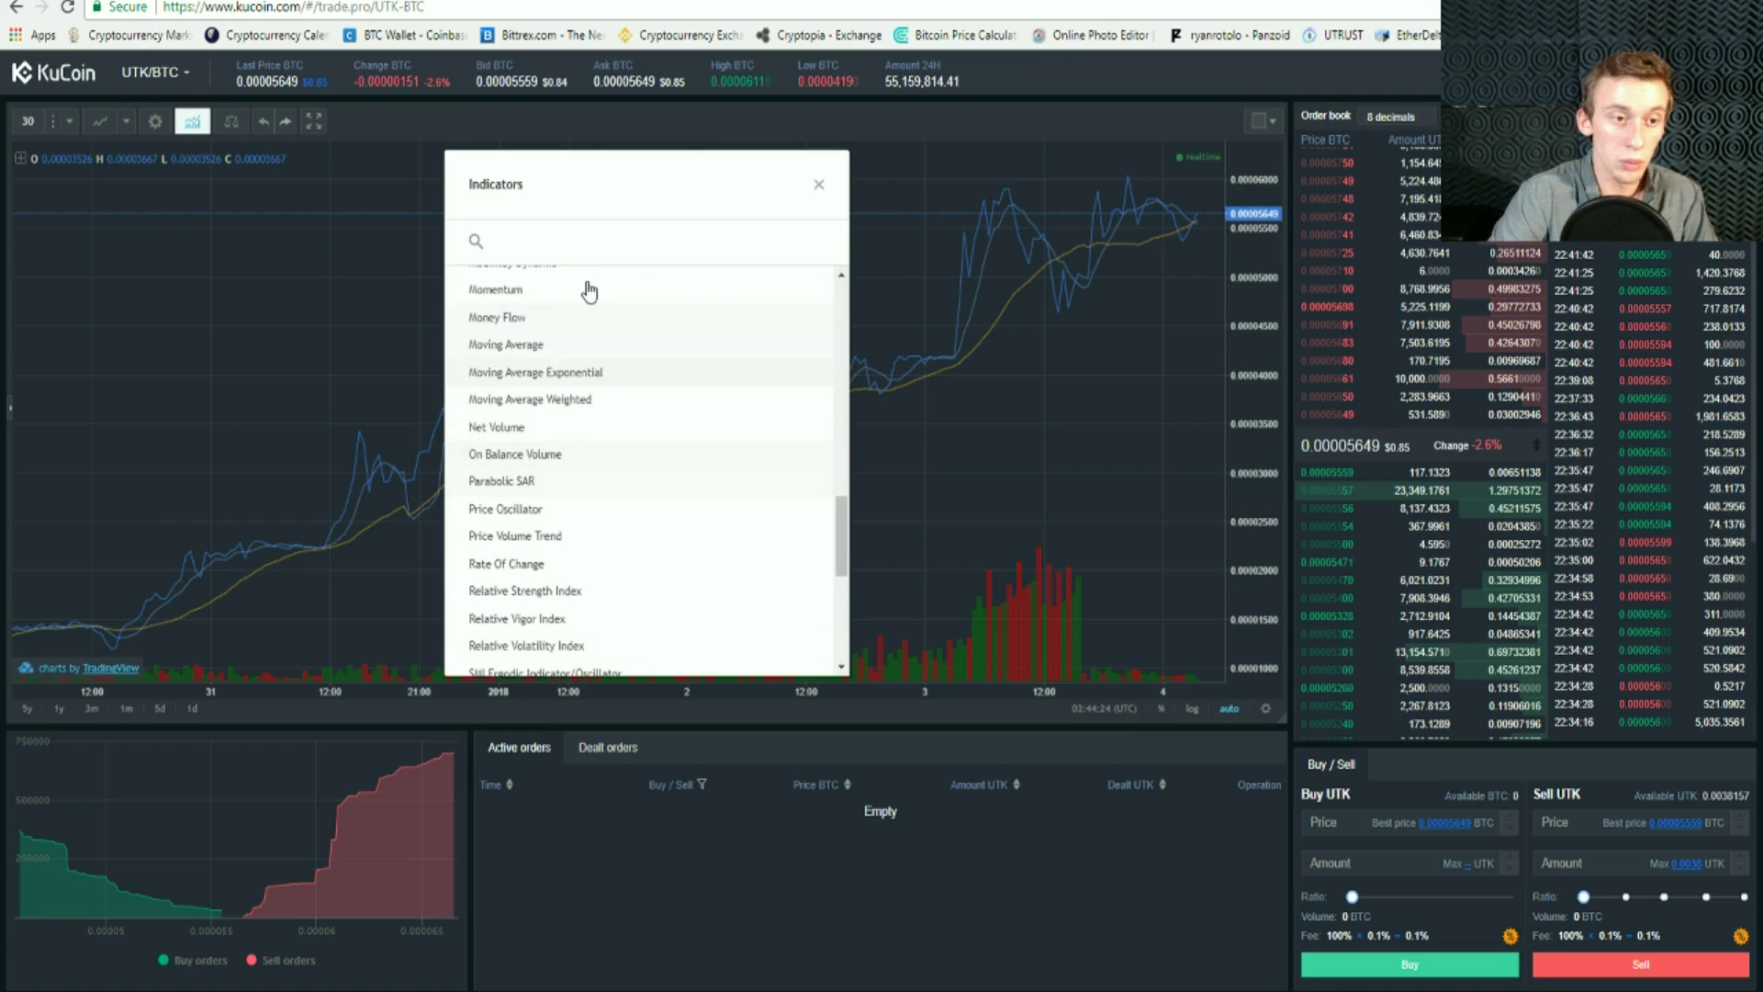
left_click(566, 406)
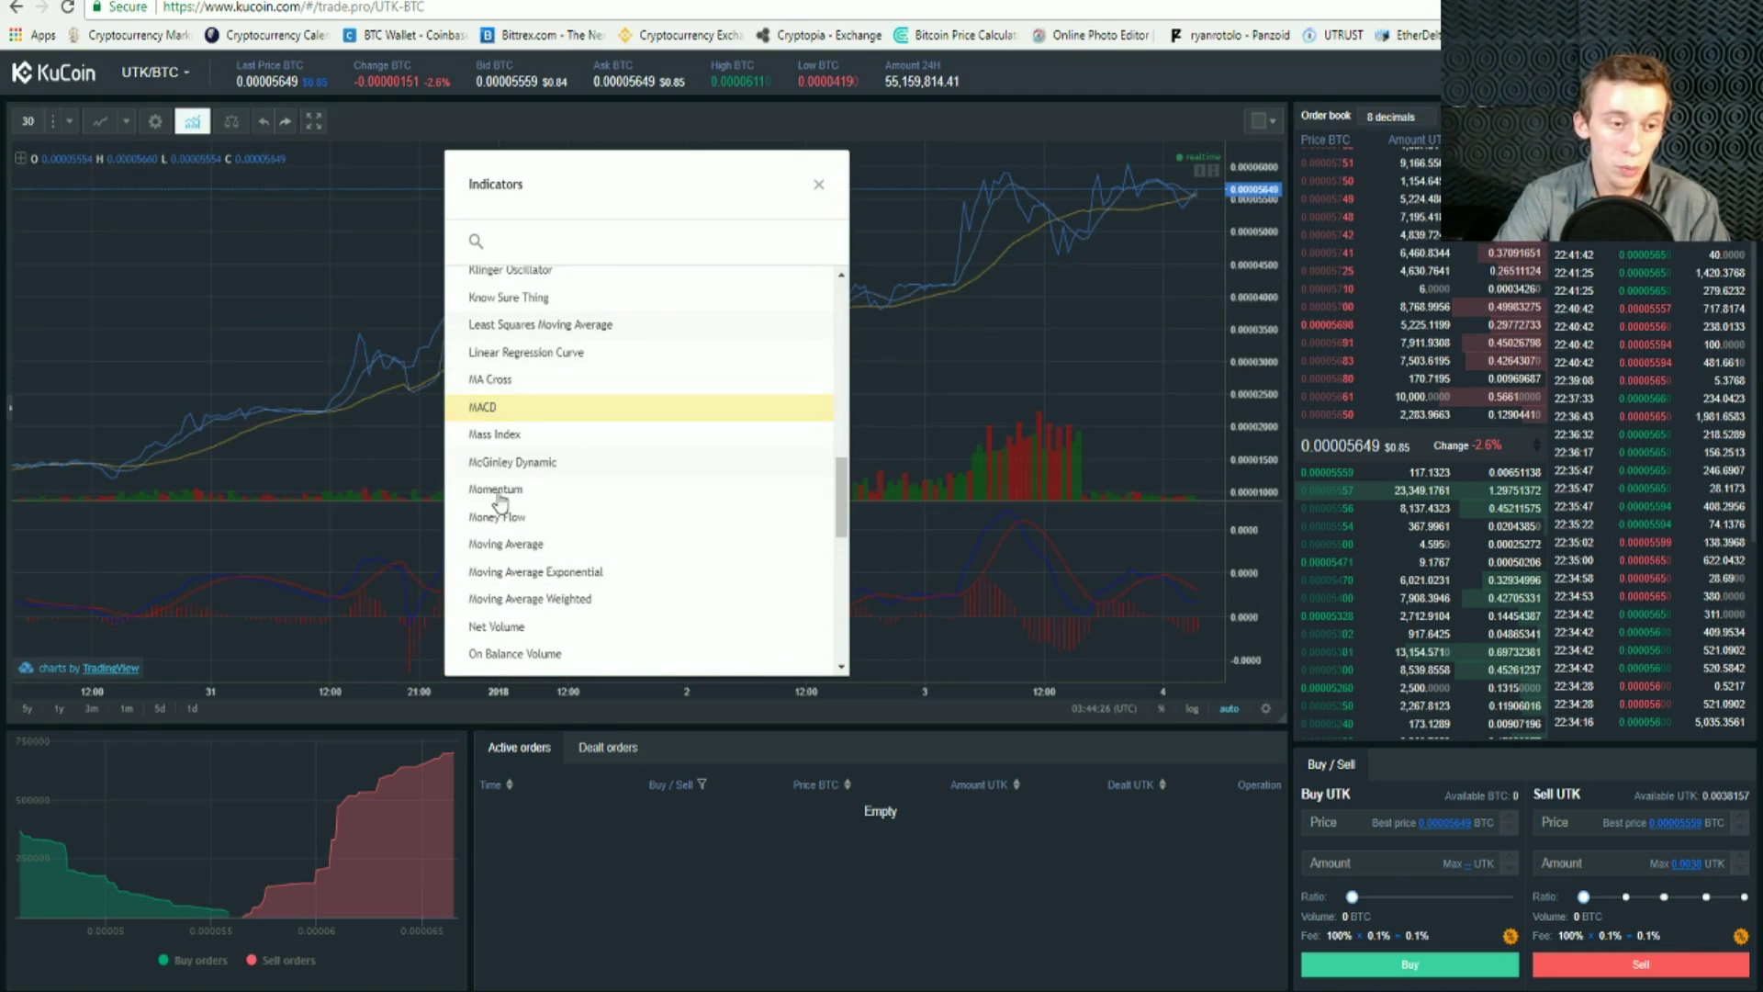
left_click(820, 184)
mouse_move(618, 669)
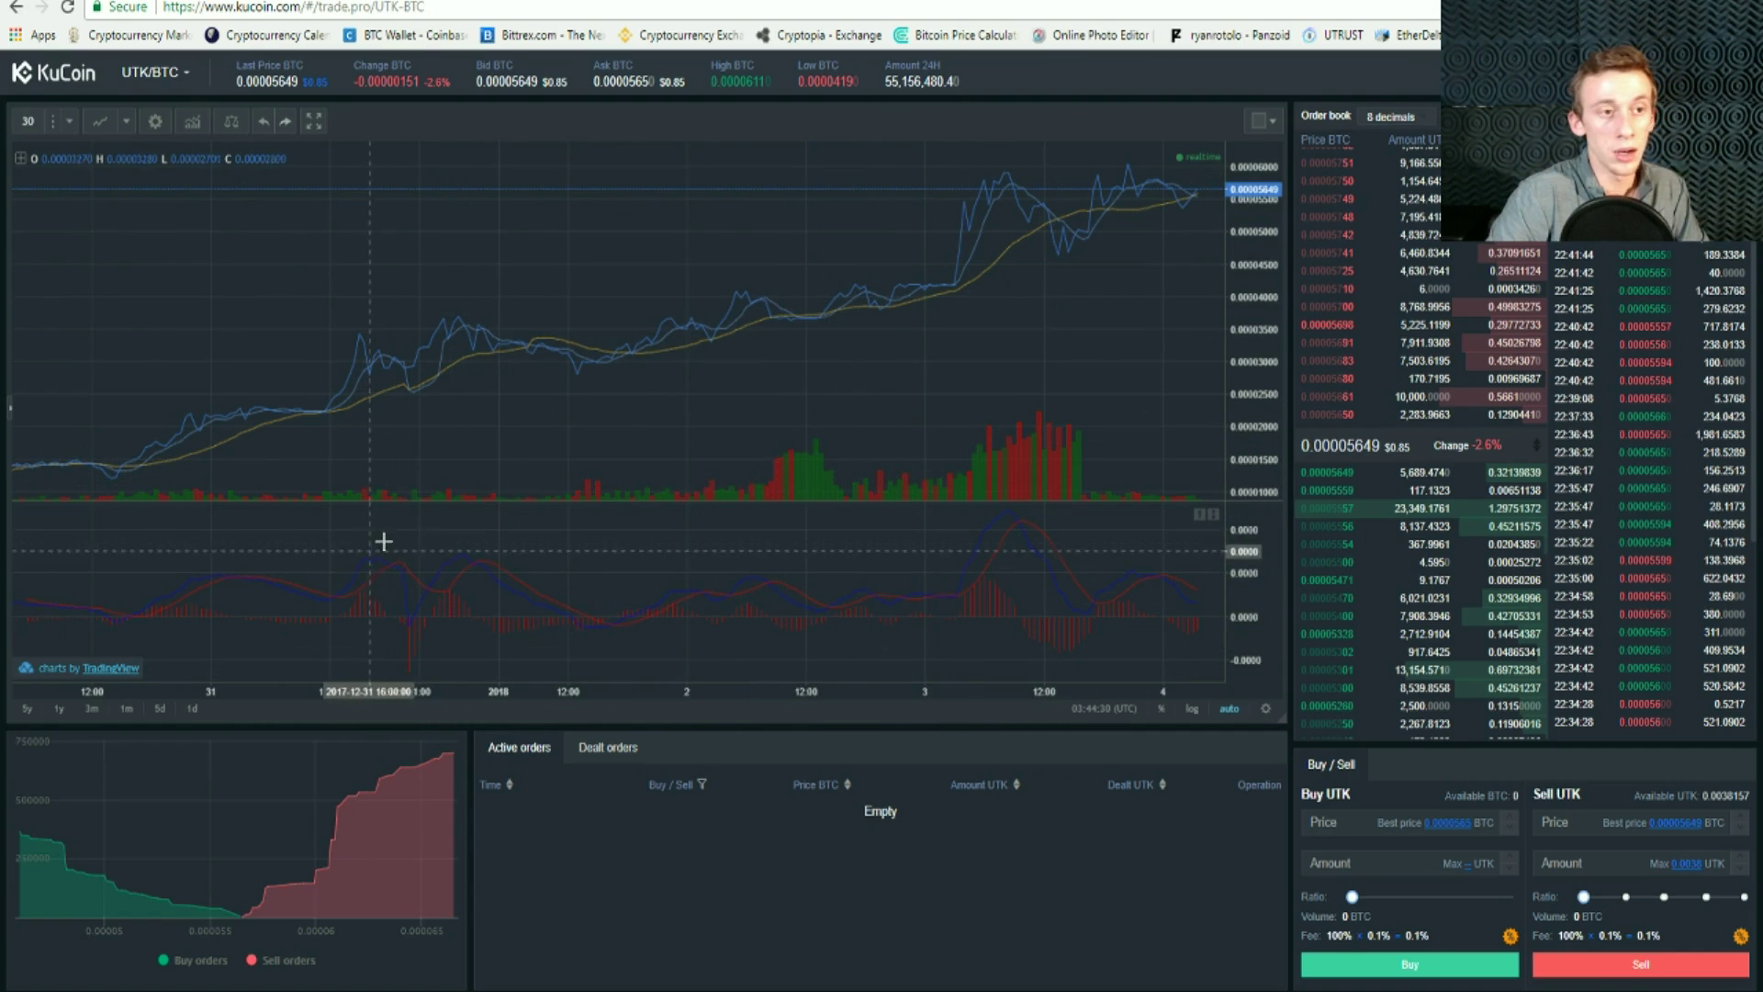
left_click(230, 120)
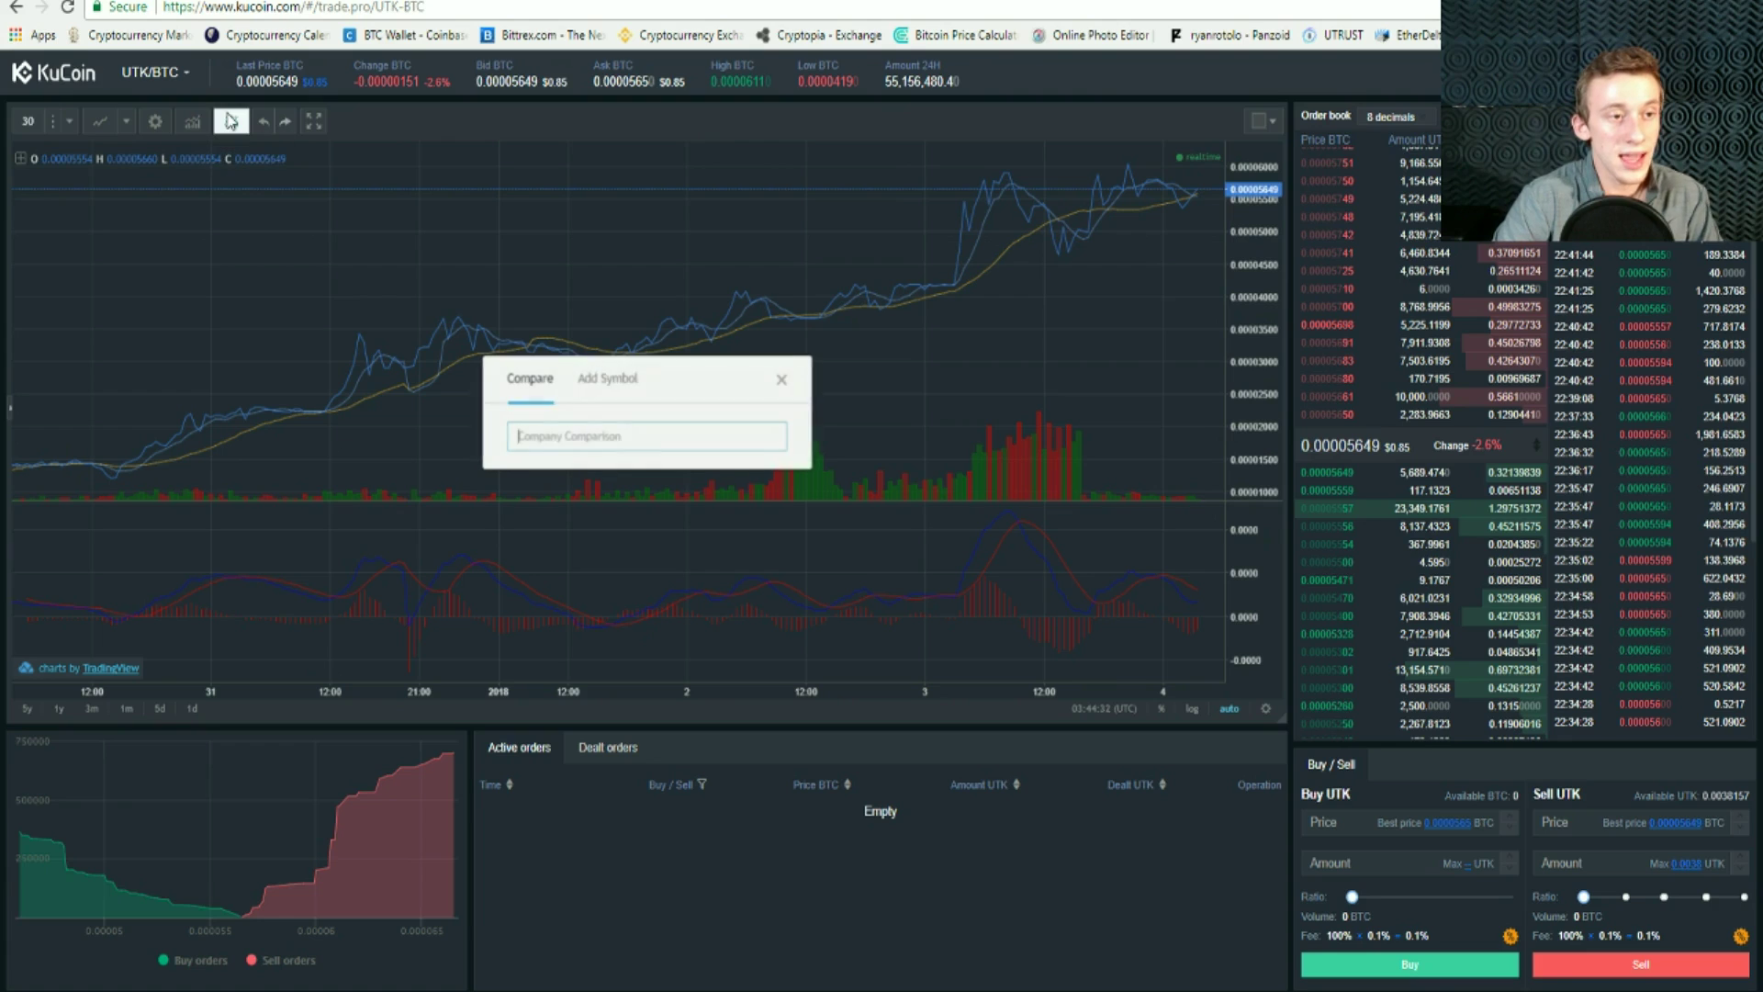
Step: Dismiss the Compare dialog and the Indicators list, leaving the chart with its MACD panel
left_click(779, 382)
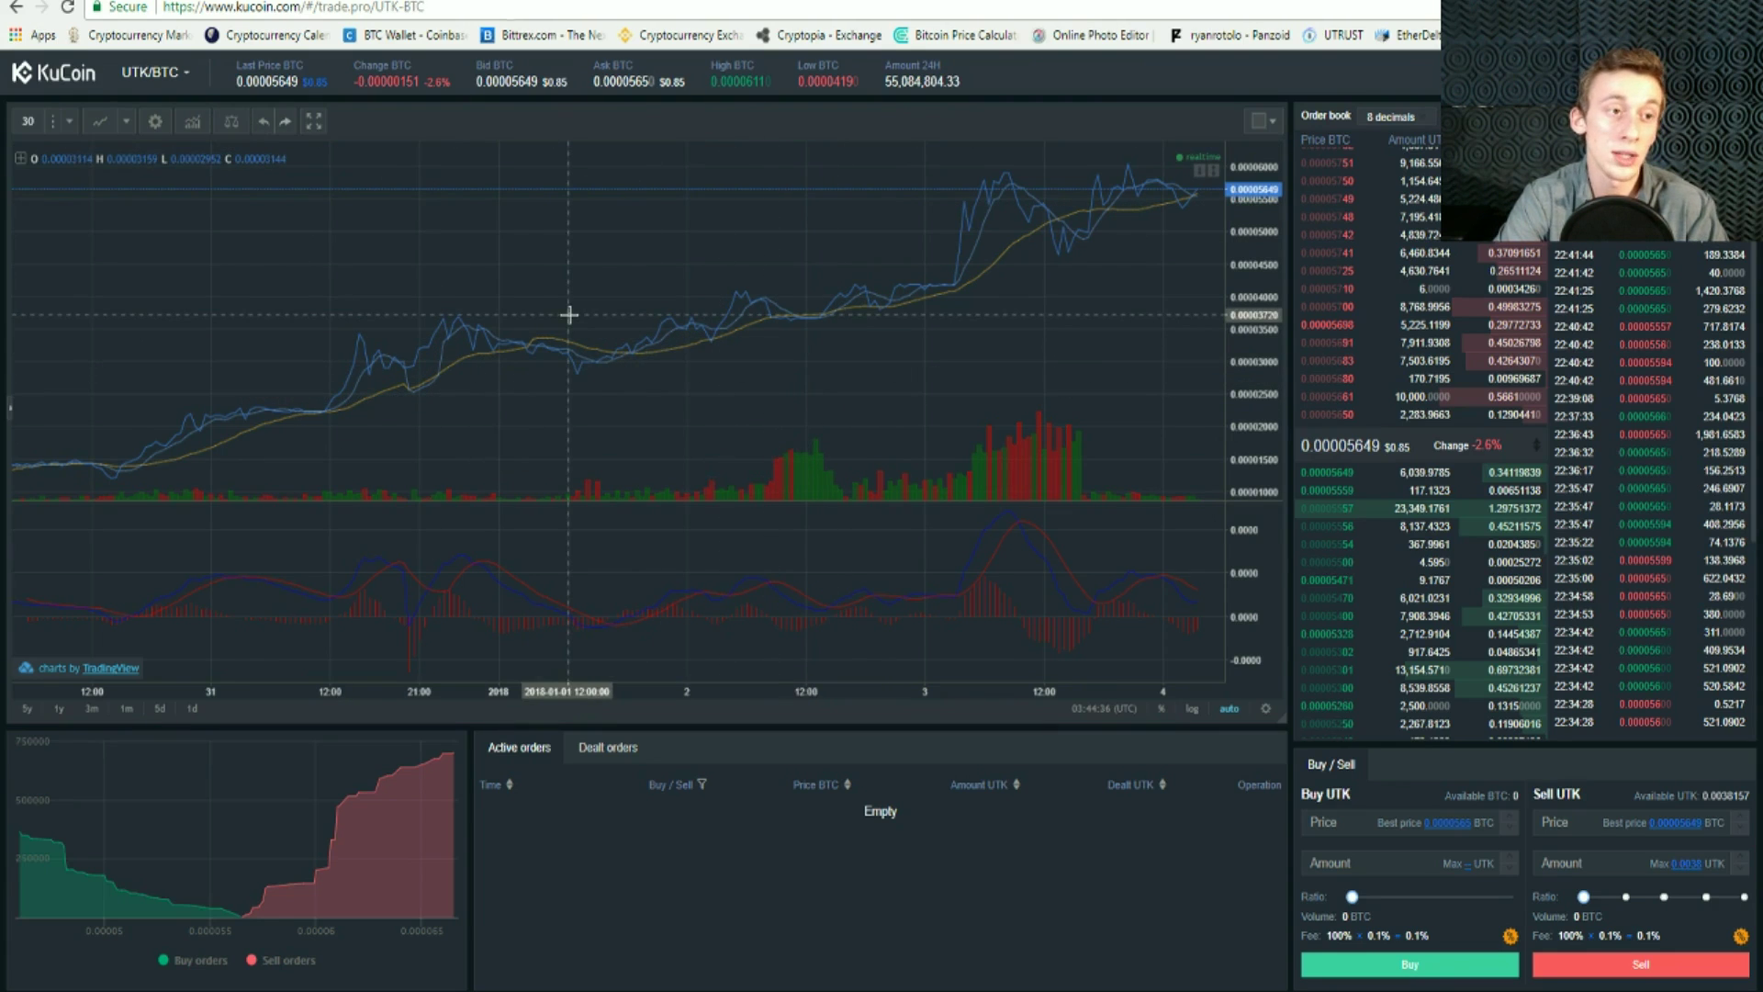
left_click(204, 120)
left_click(818, 185)
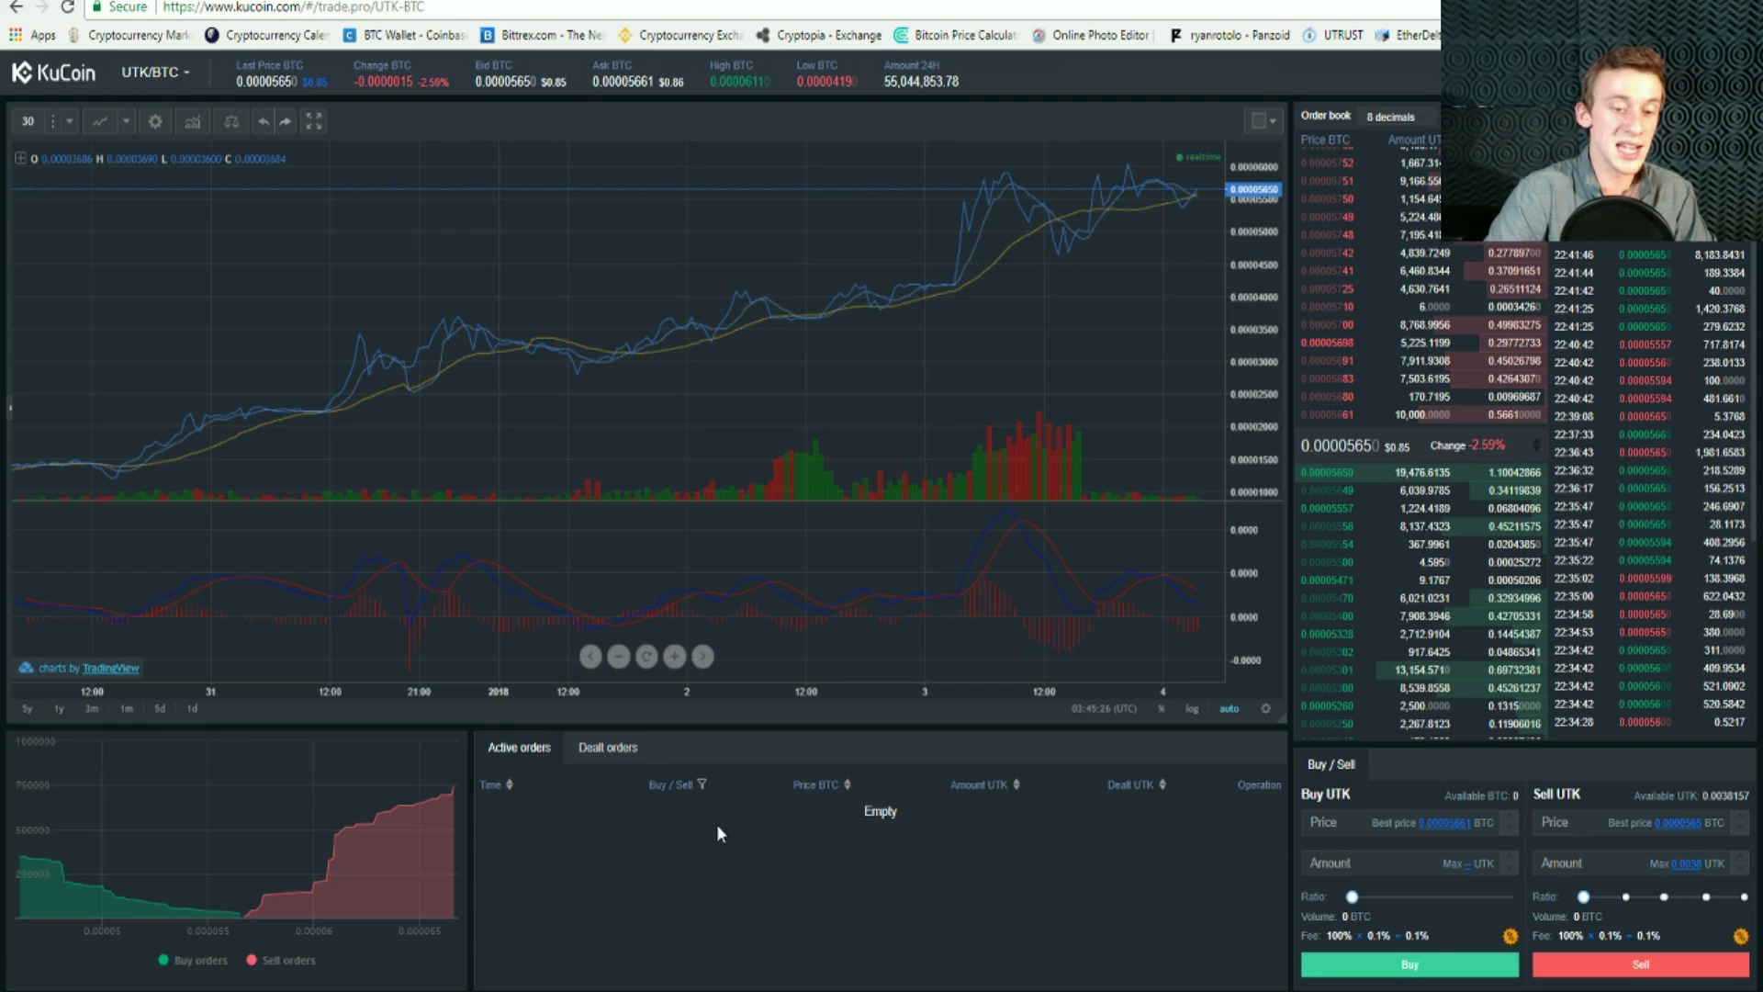
Step: View UTK/BTC deal orders, fill buy and sell prices with best price, then go home
left_click(619, 747)
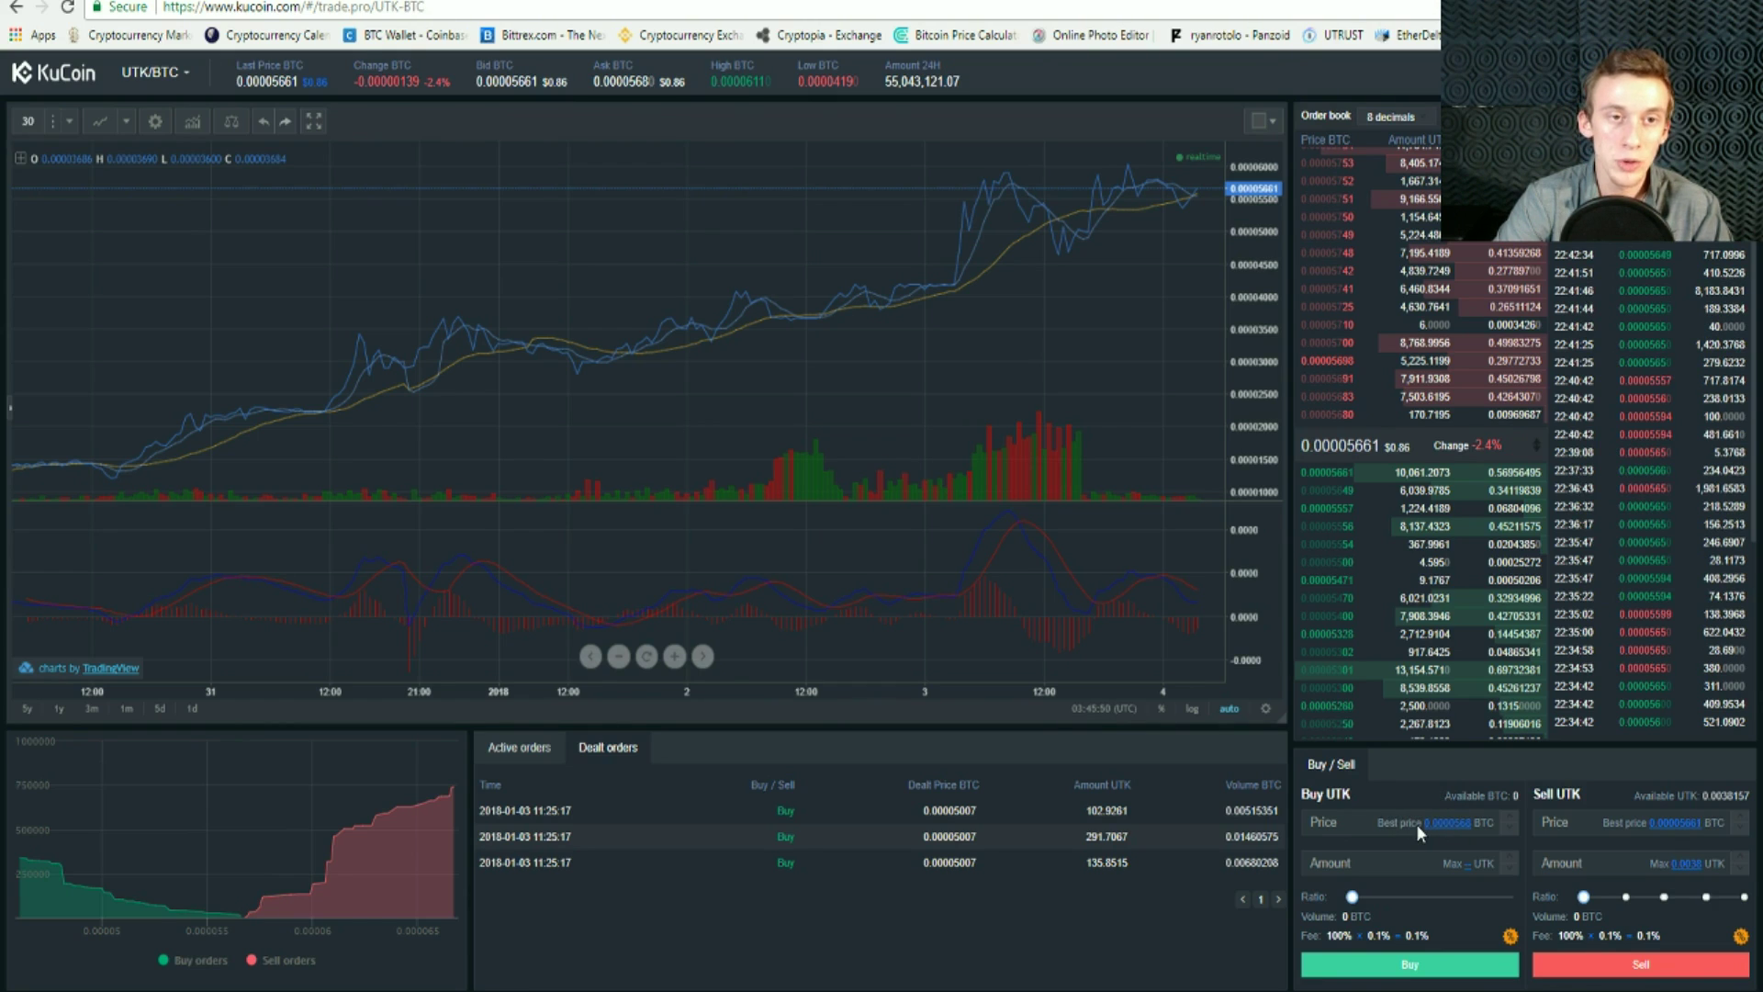
left_click(1454, 824)
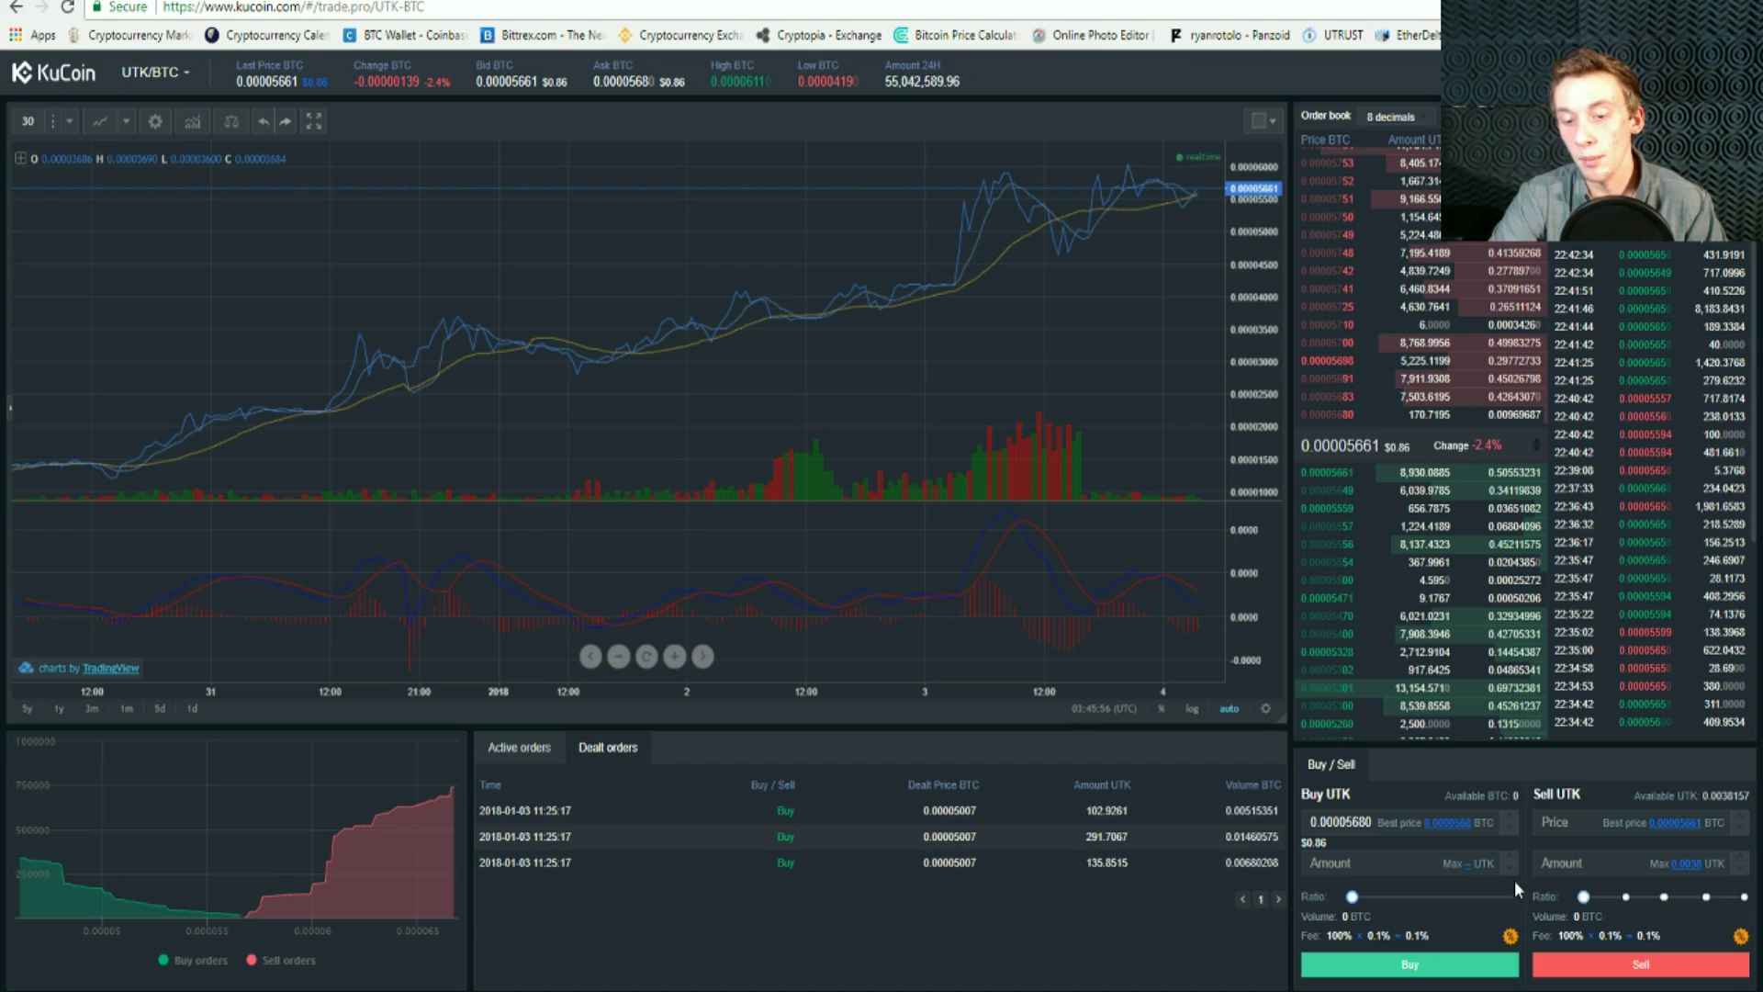
left_click(1666, 825)
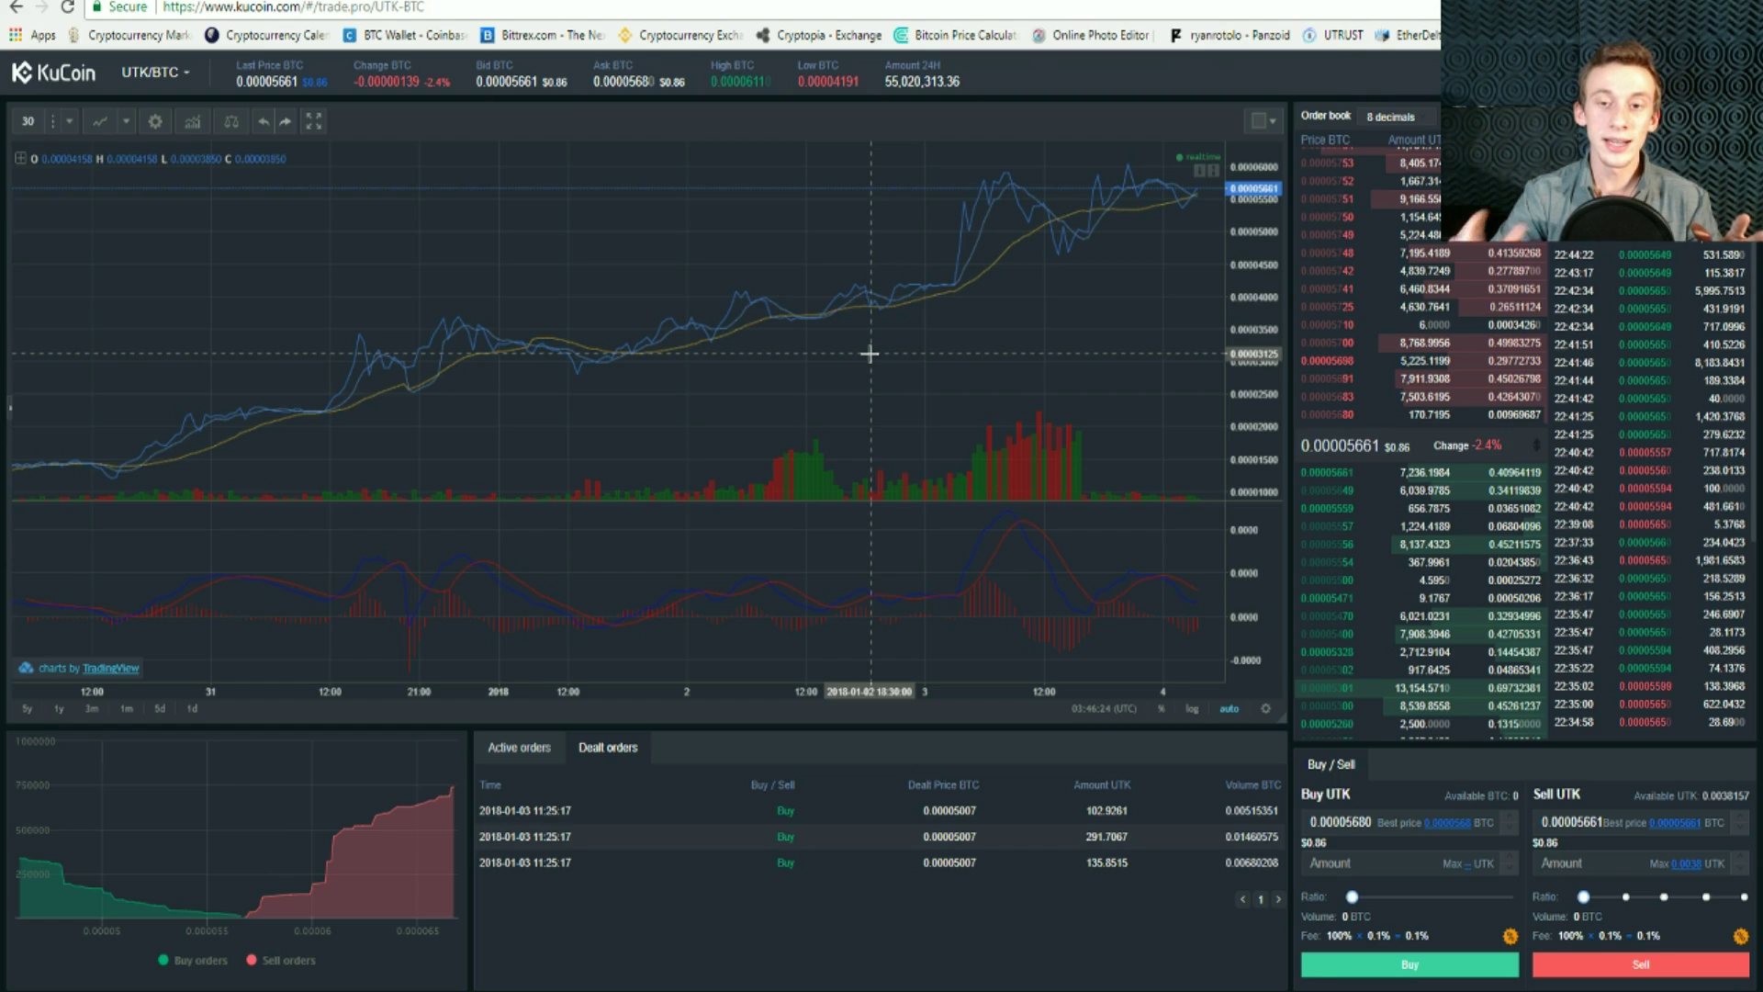
left_click(69, 69)
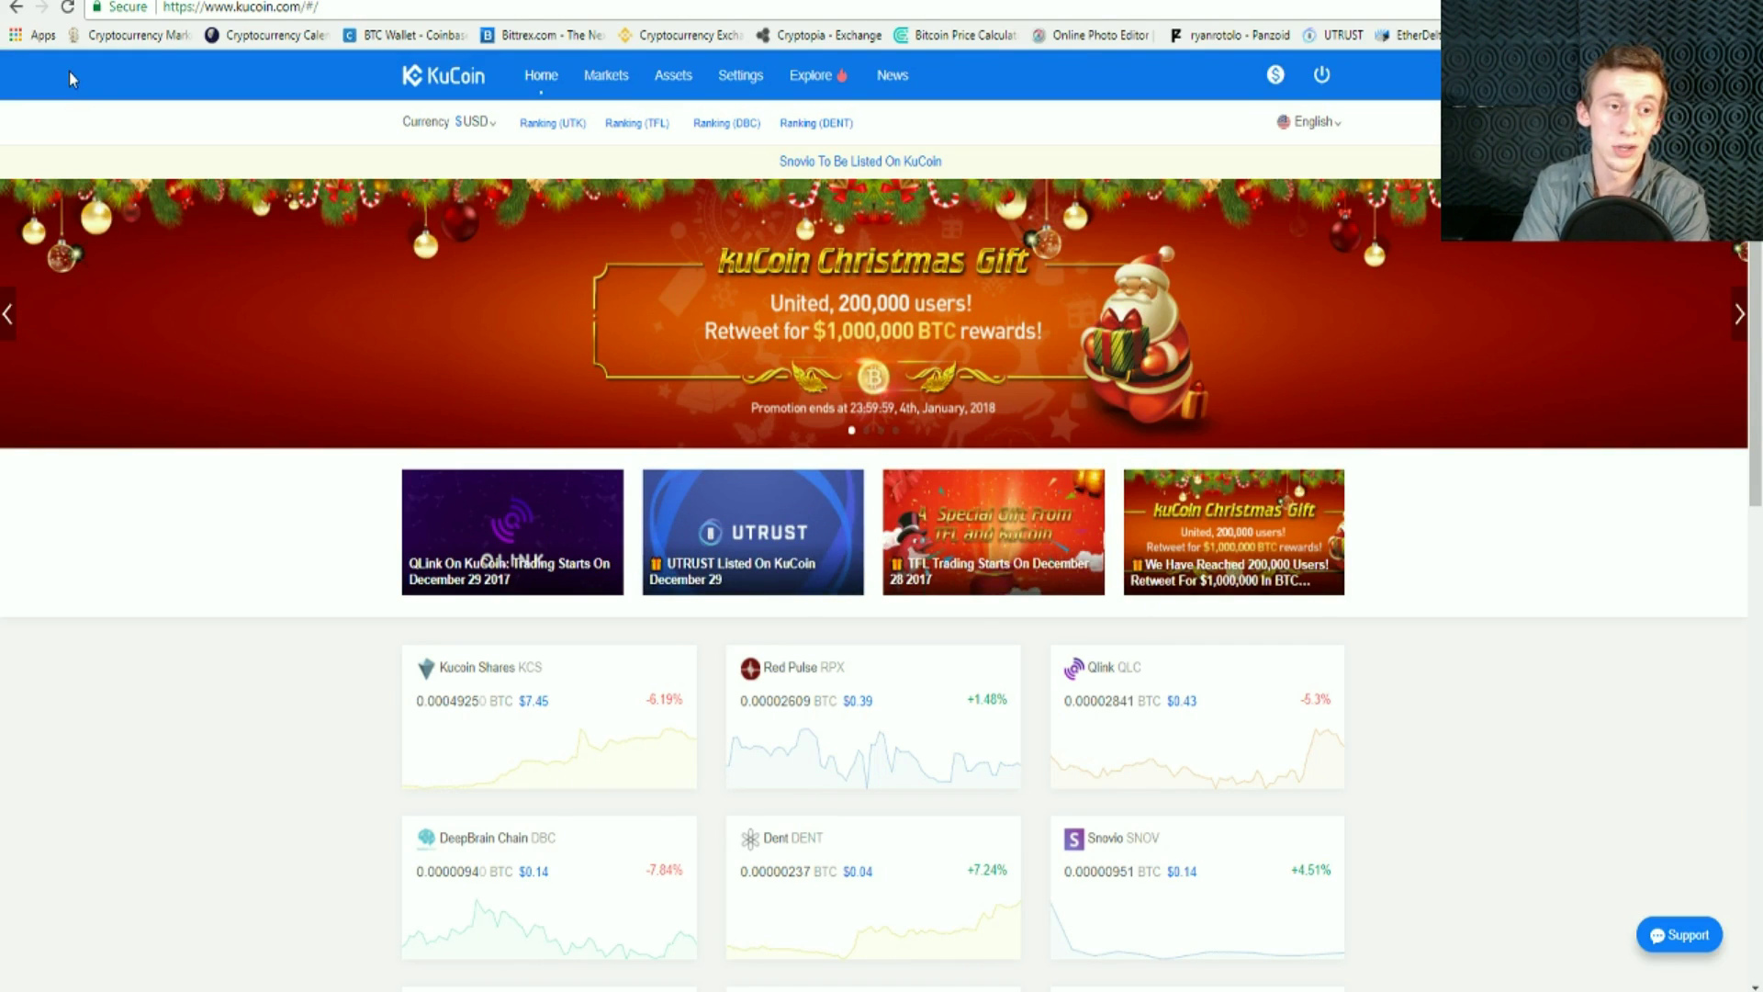
Step: Open the Assets dashboard listing KCS, BTC, RPX balances and the 0.00000022 BTC total
left_click(673, 76)
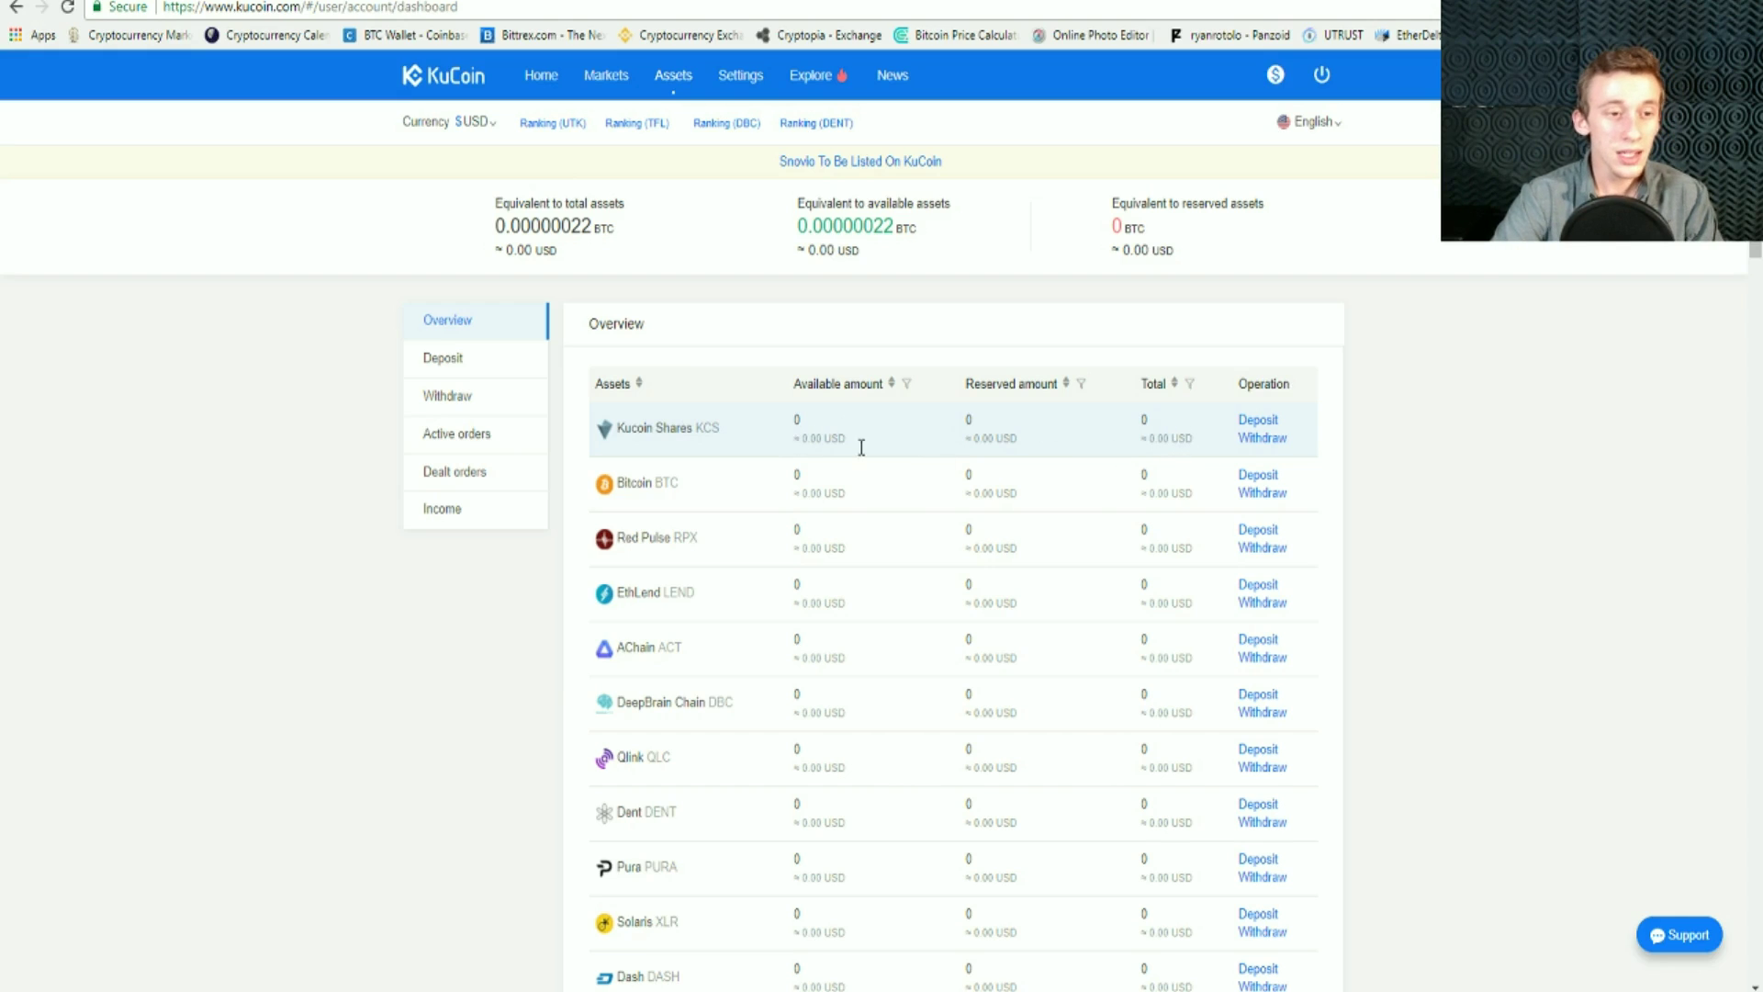
left_click(464, 436)
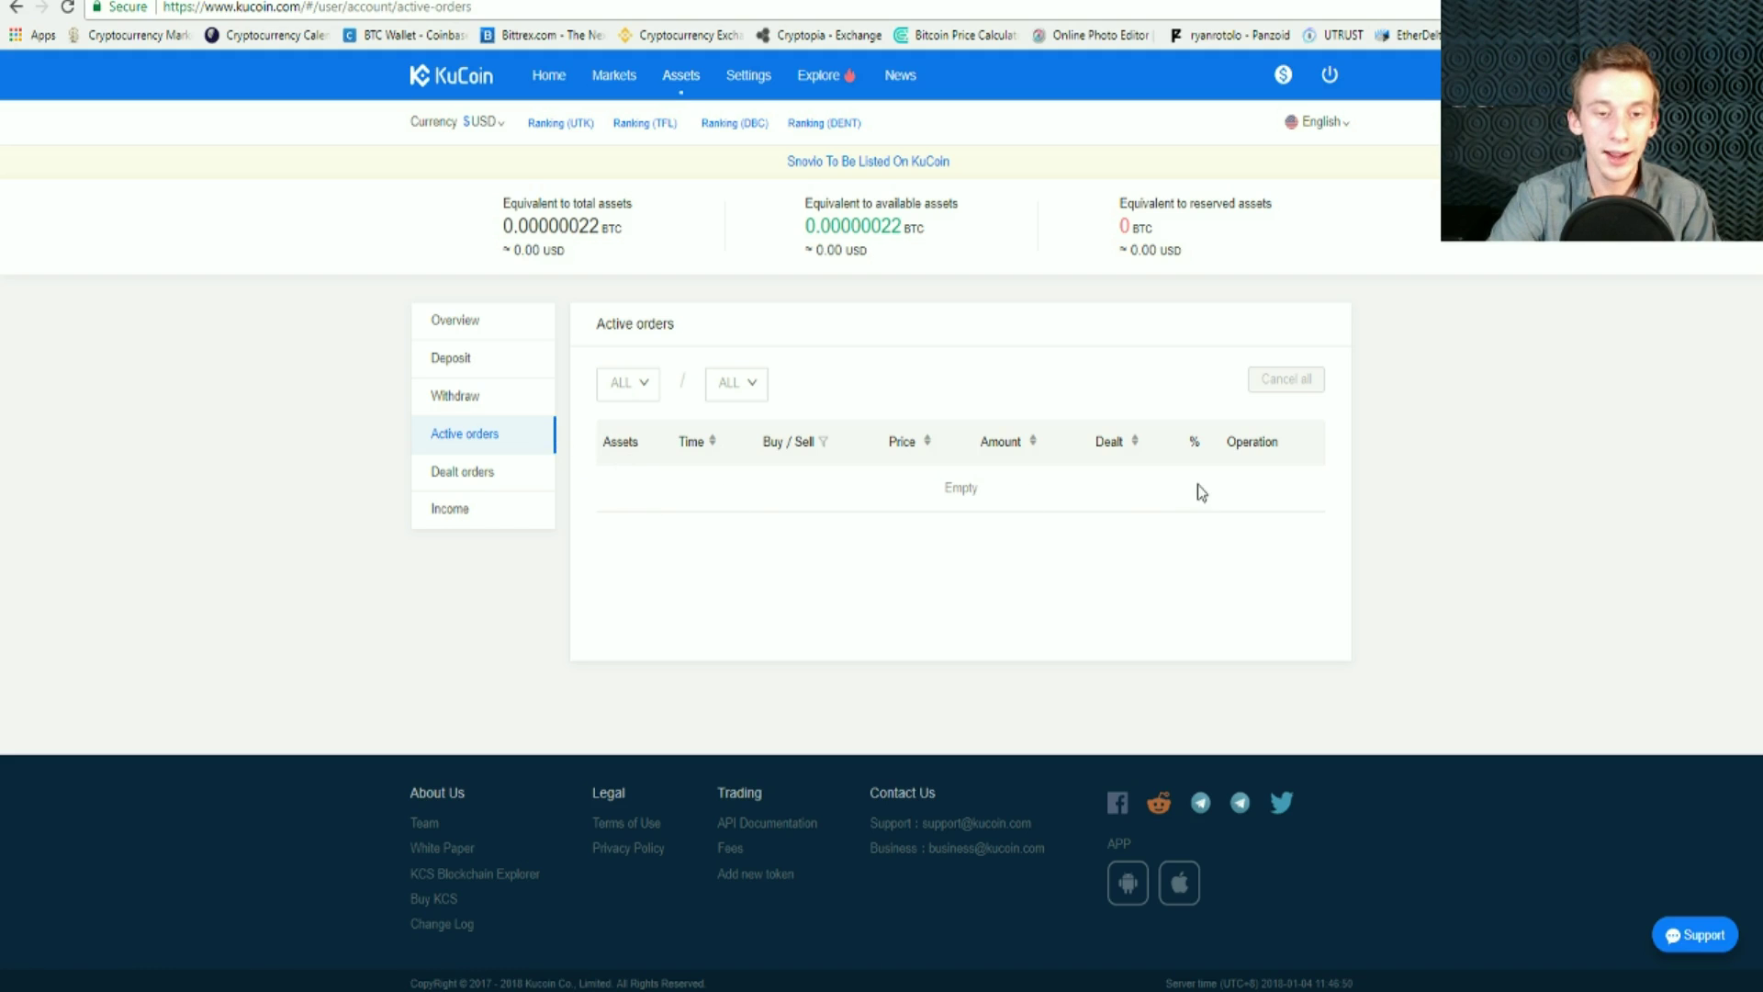
left_click(497, 482)
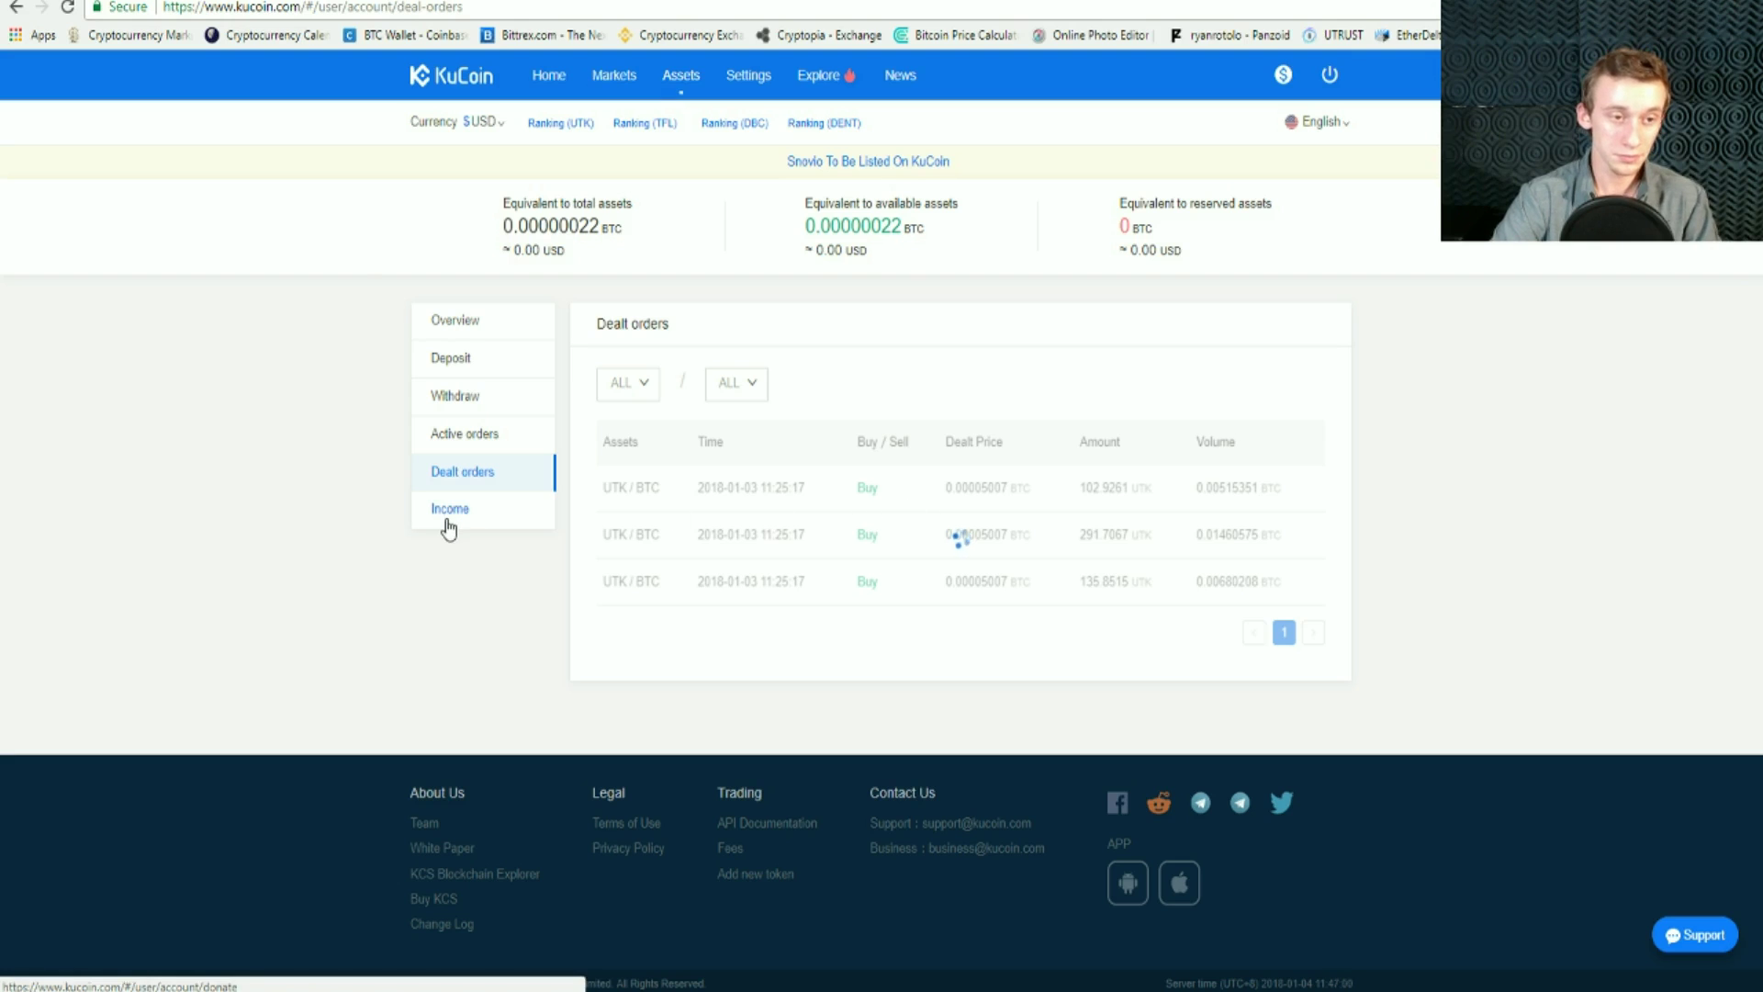
left_click(449, 323)
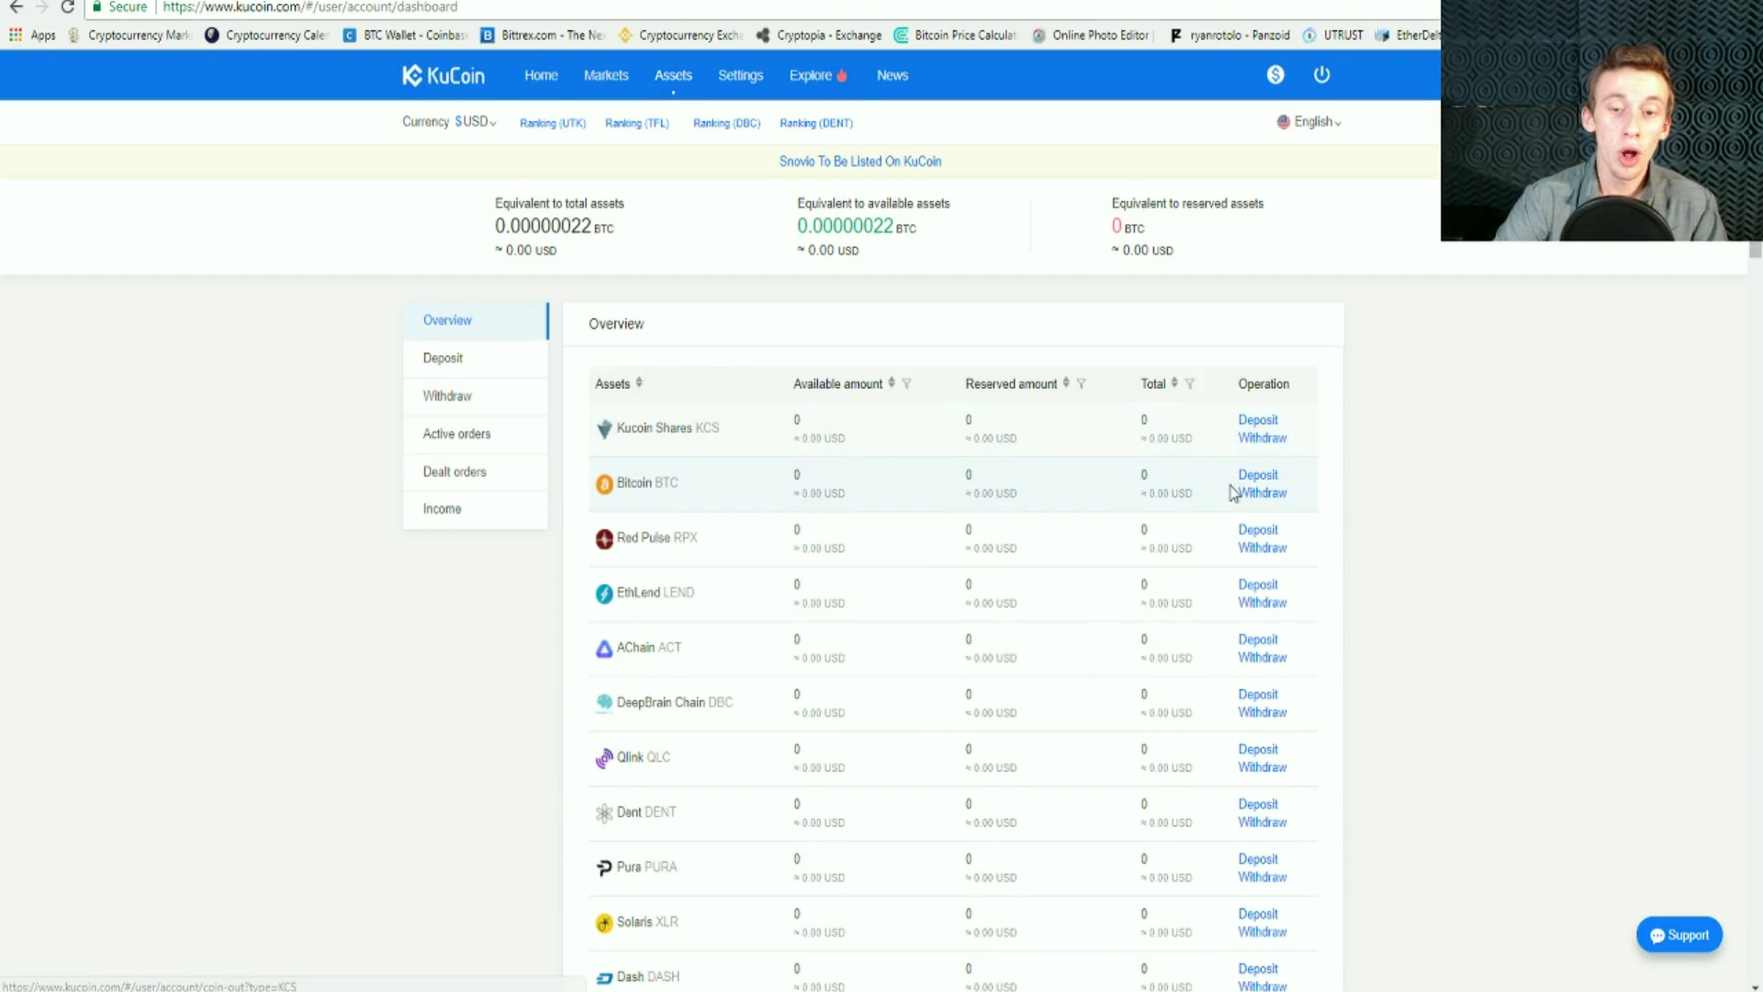
Step: Find UTRUST (UTK) in the asset table and open its withdrawal form showing 0.0038157 UTK
scroll(1185, 606, "down", 4)
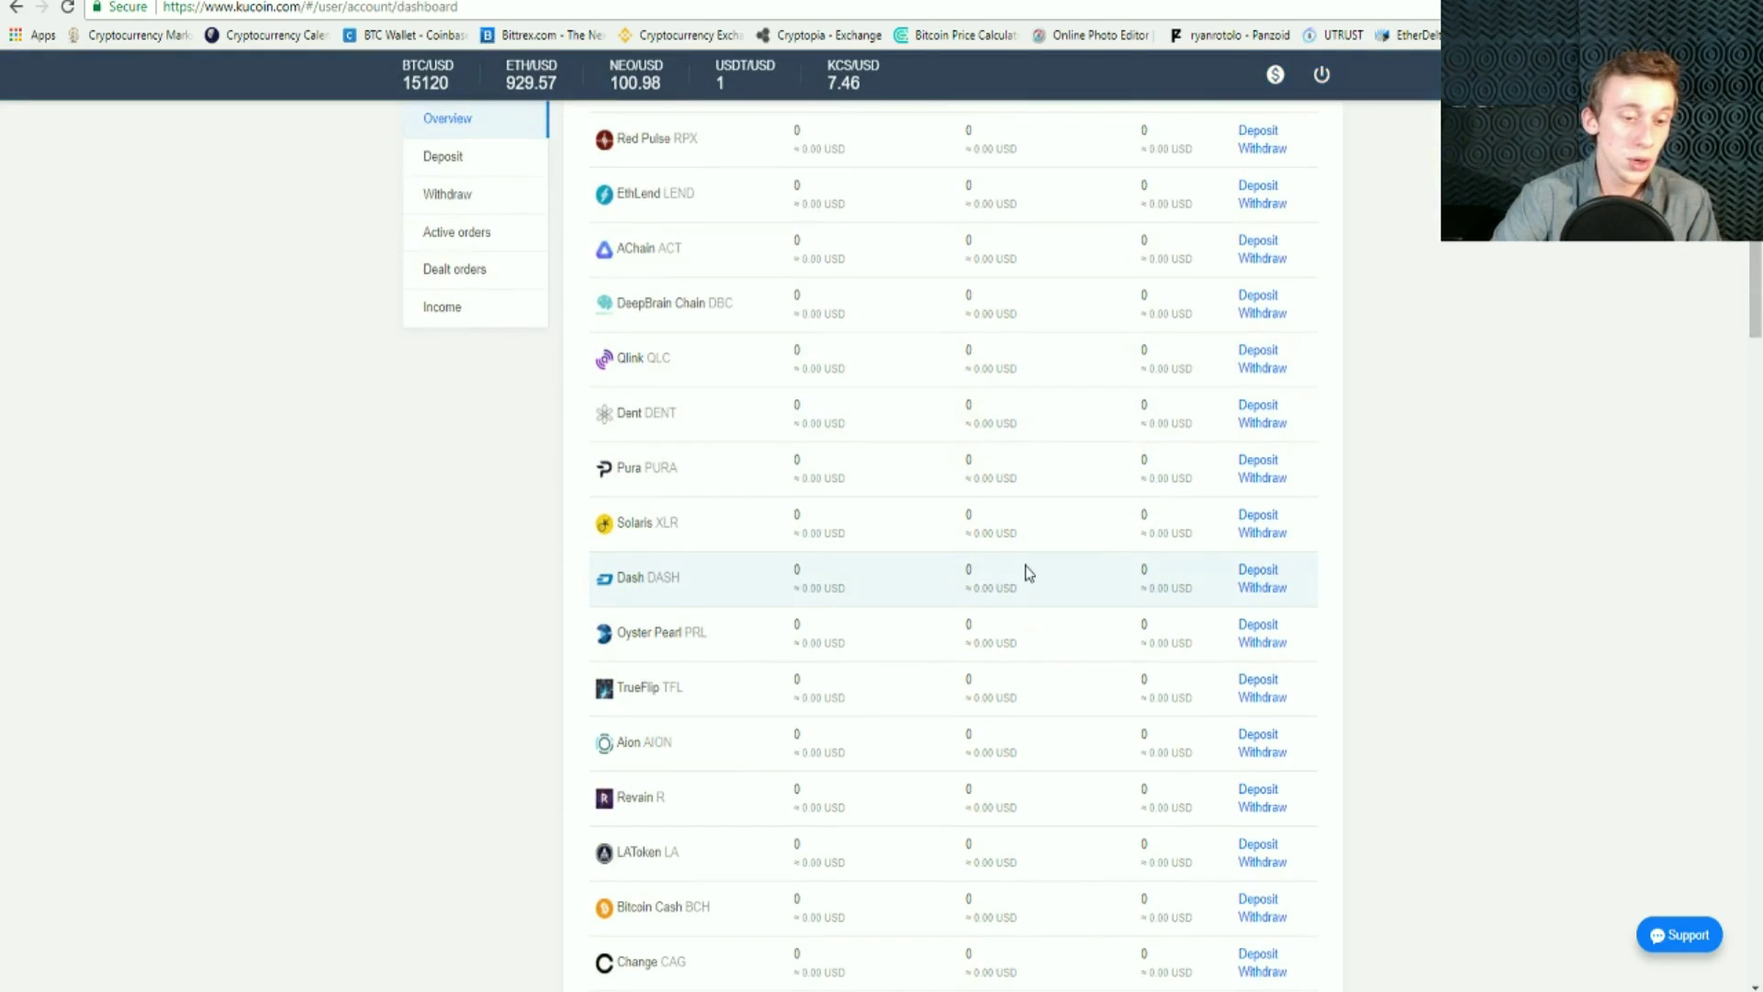
scroll(964, 574, "up", 4)
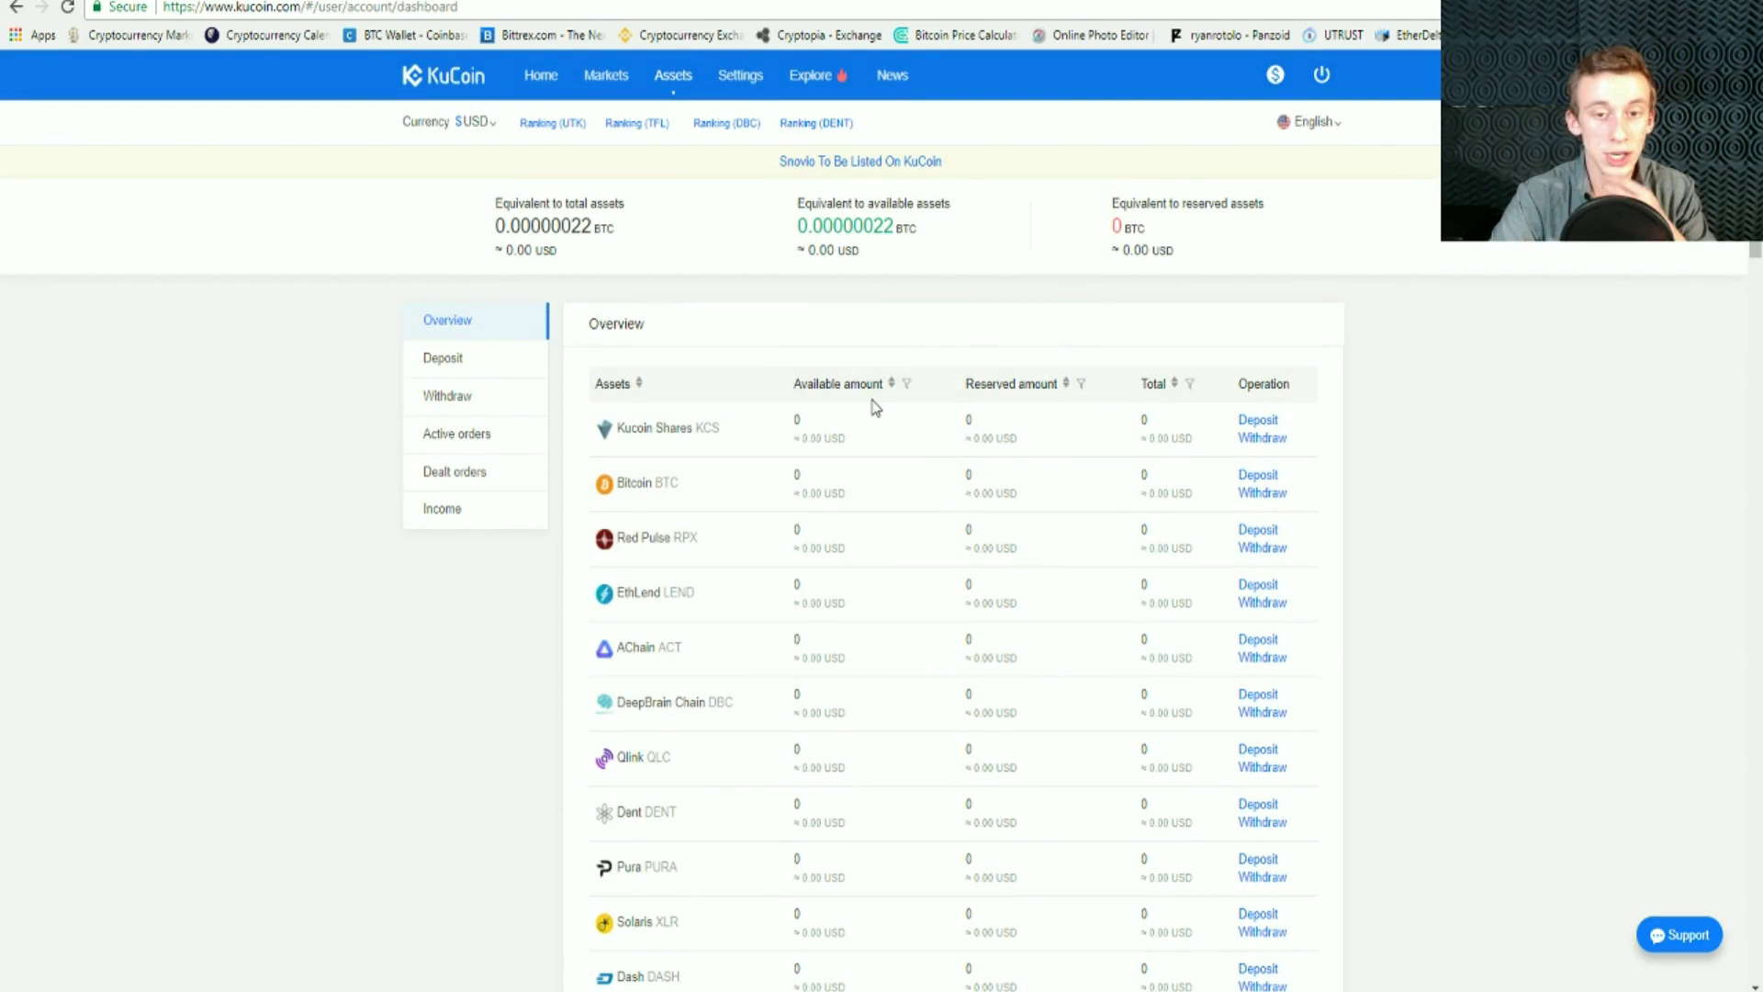
scroll(822, 397, "down", 9)
scroll(822, 397, "down", 20)
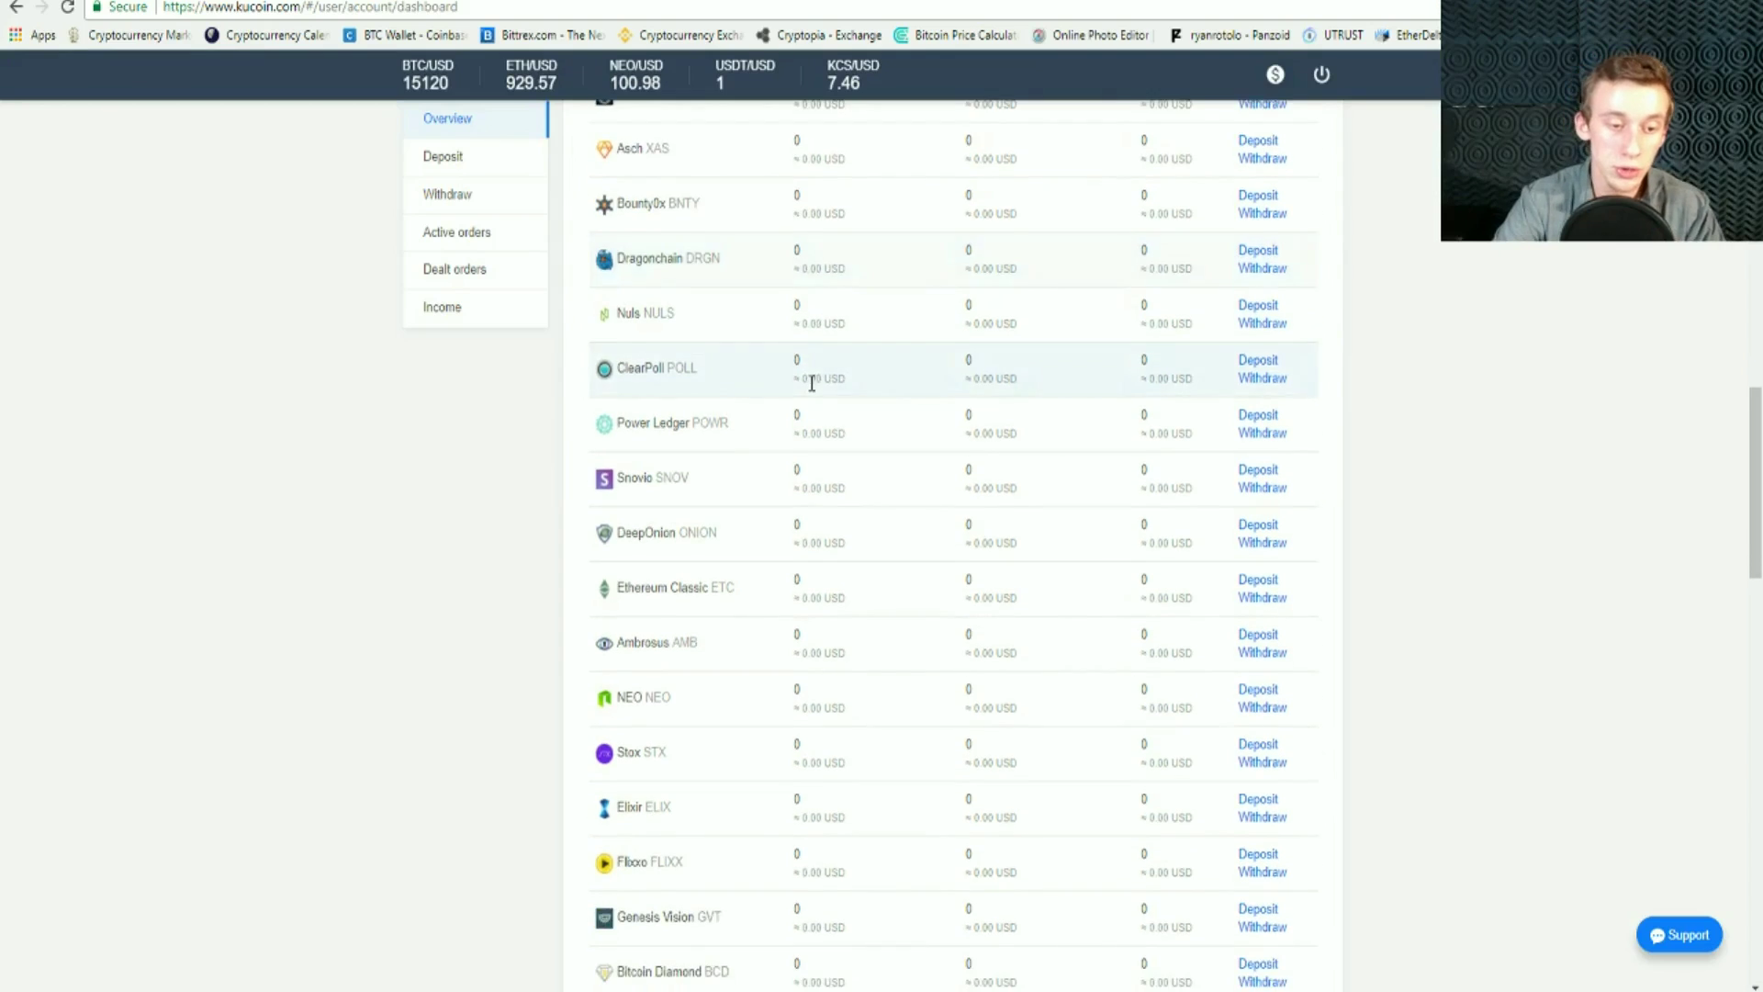
scroll(806, 386, "down", 13)
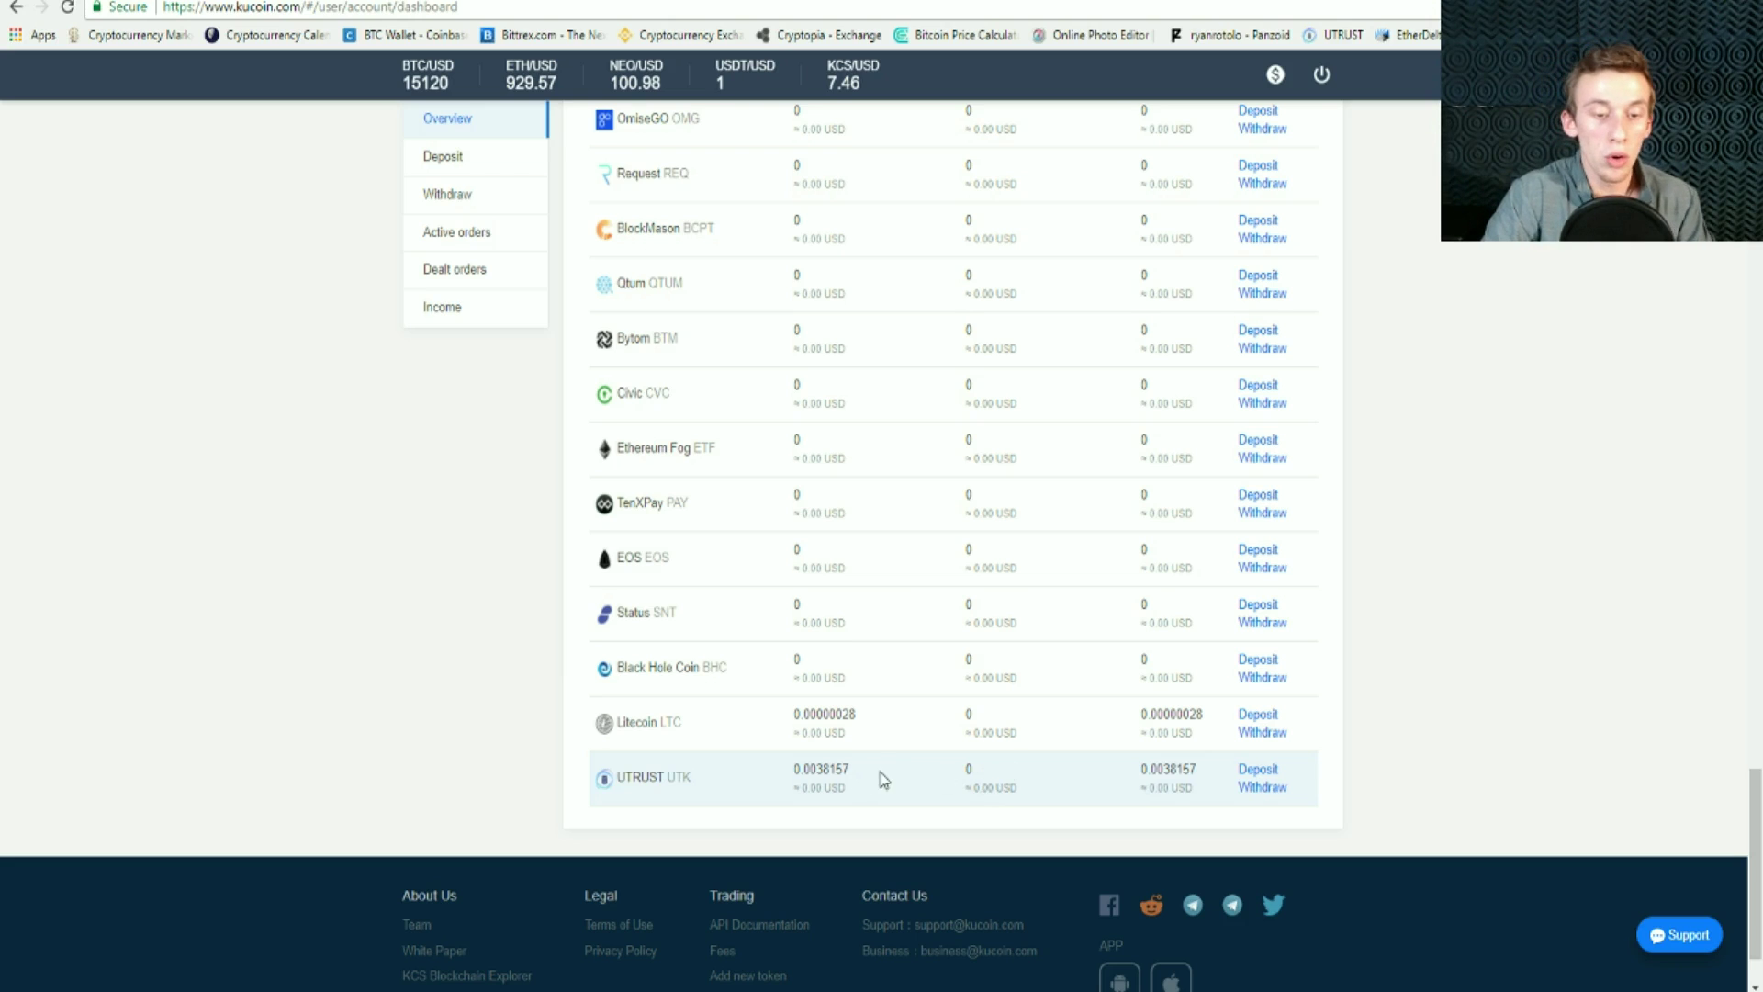
left_click(1262, 787)
left_click(840, 478)
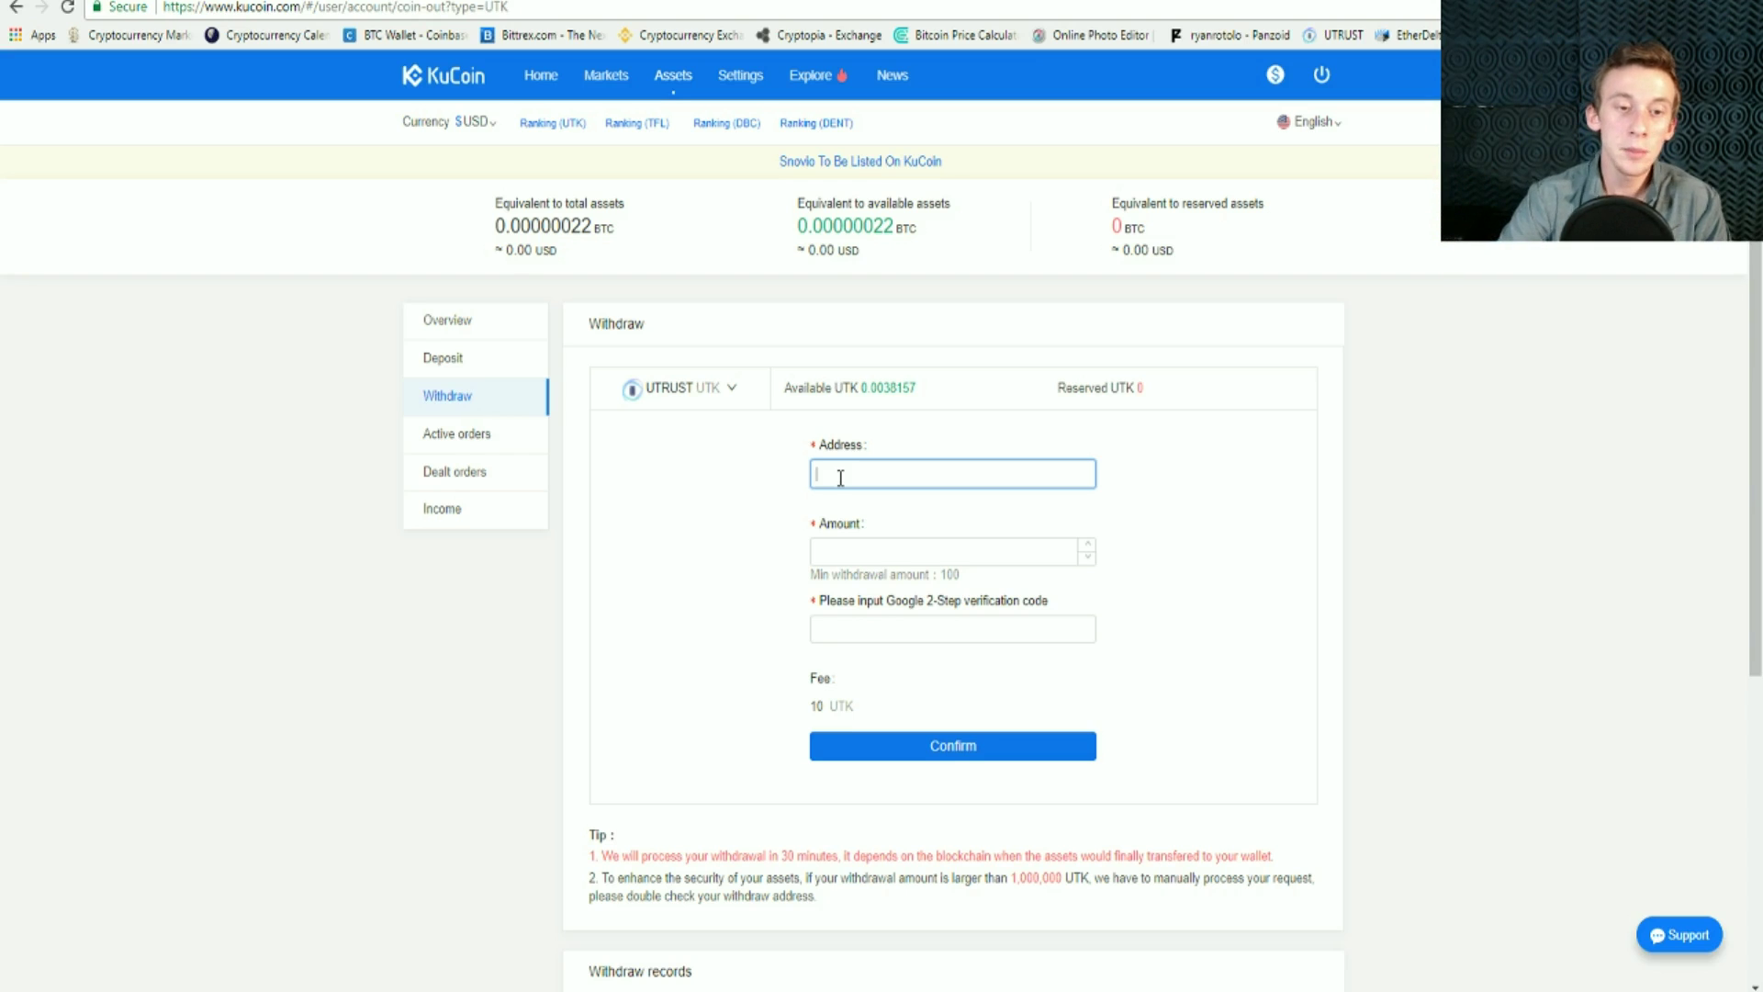
Step: Step through the Amount and 2-Step code fields, then reveal the 519.95 UTK succeeded withdrawal record
left_click(898, 553)
left_click(907, 627)
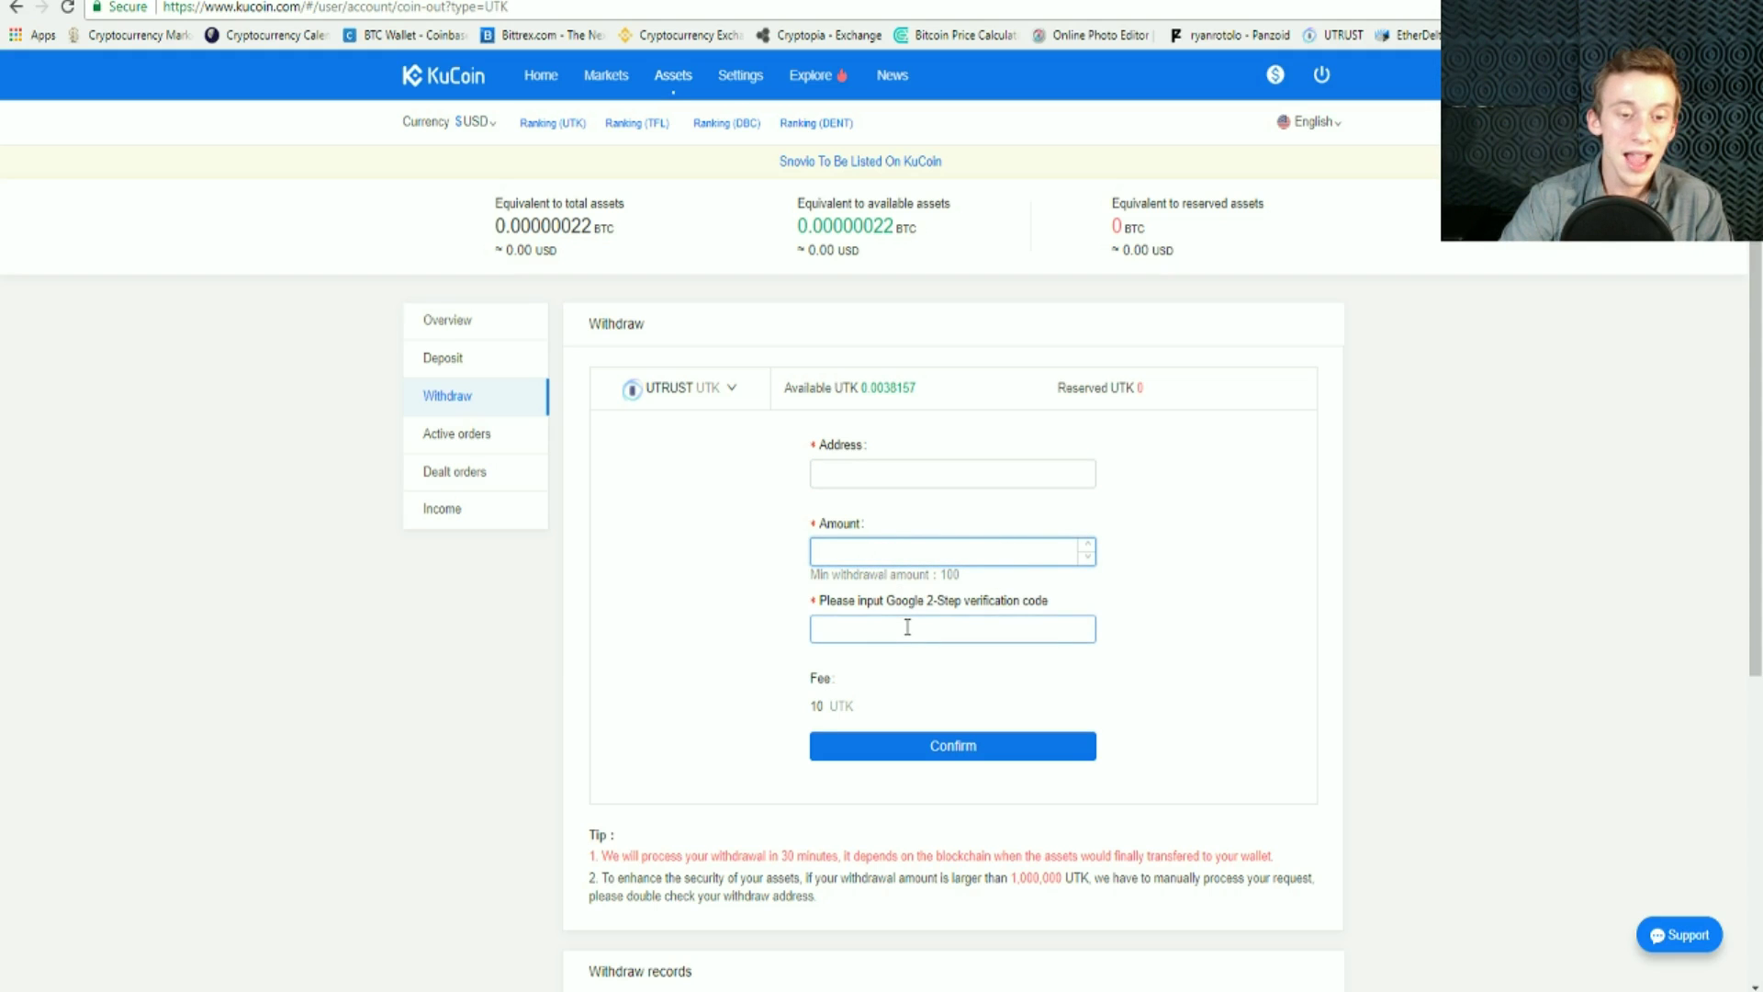
key("shift+Tab")
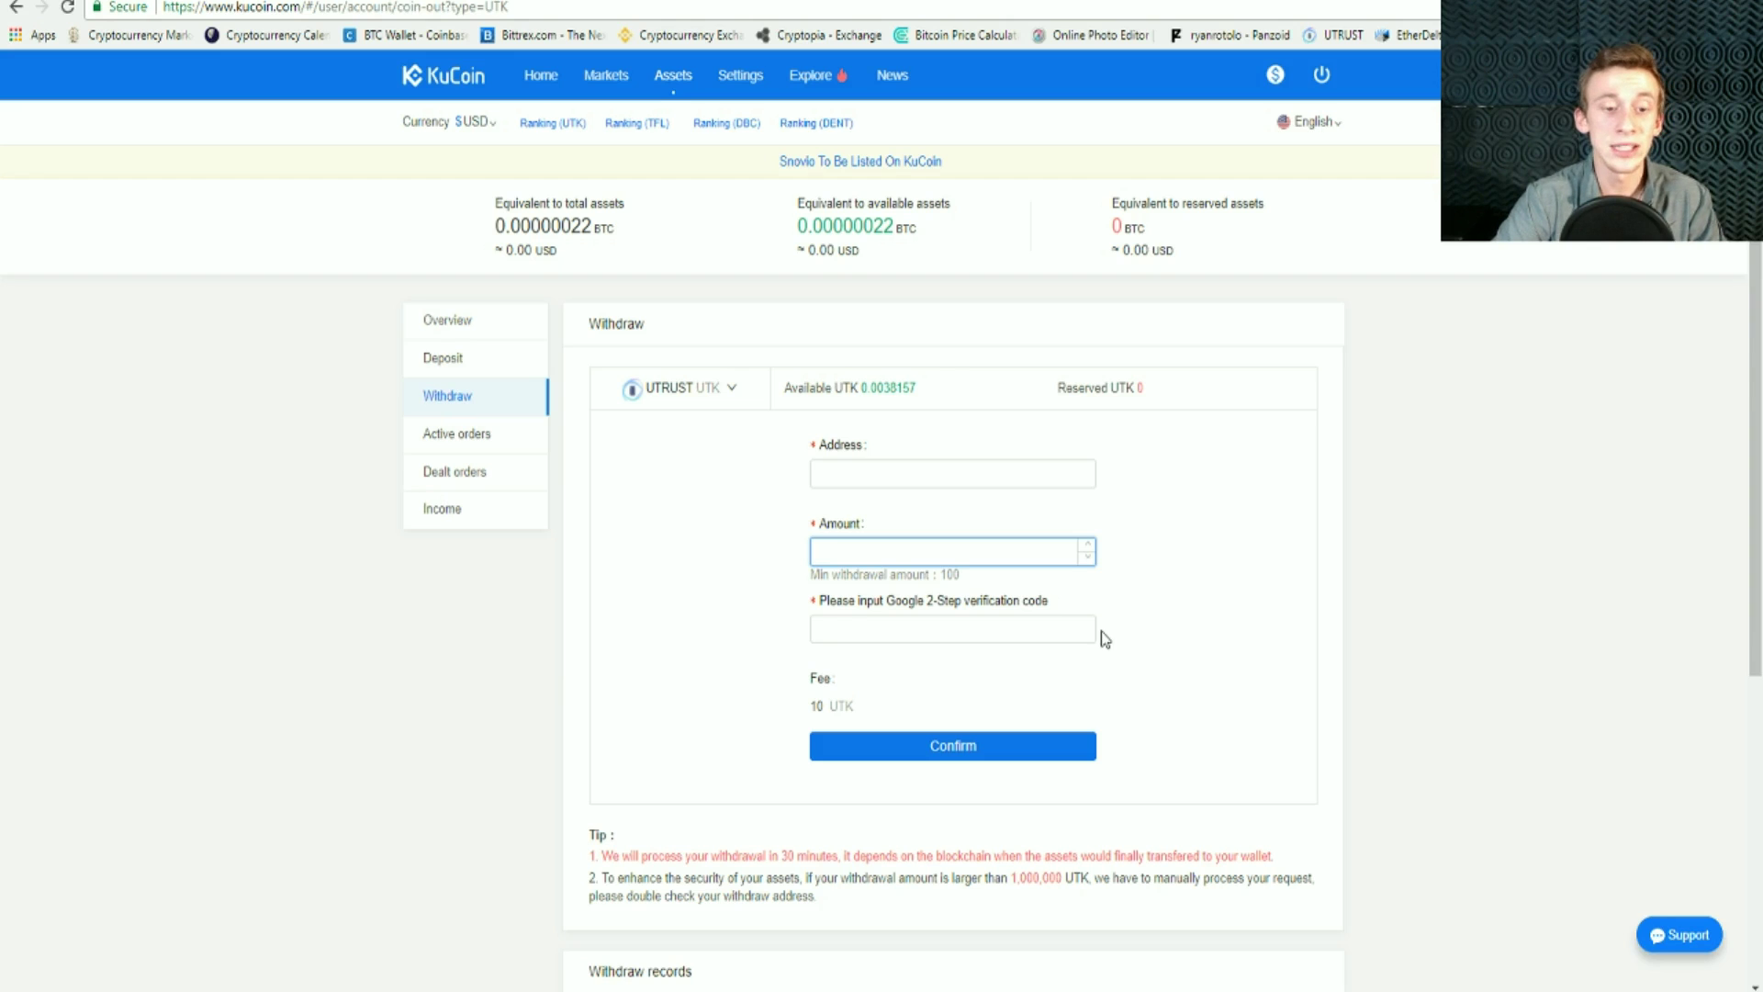
left_click(951, 638)
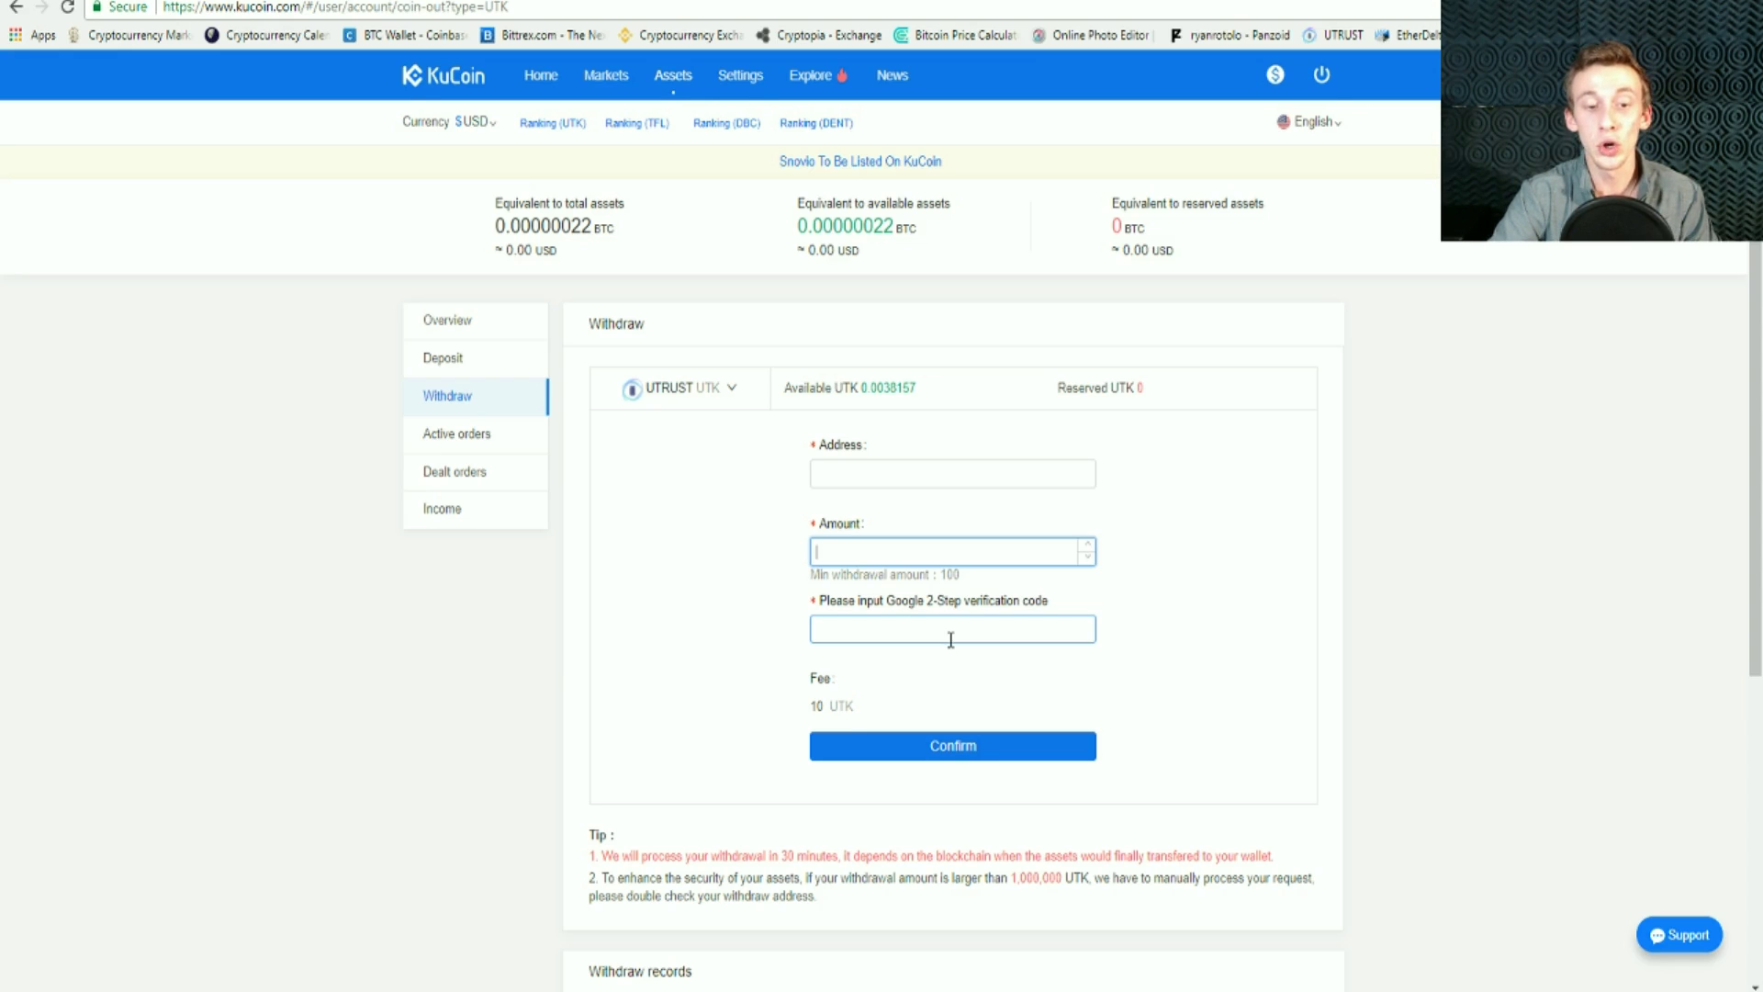
left_click(906, 639)
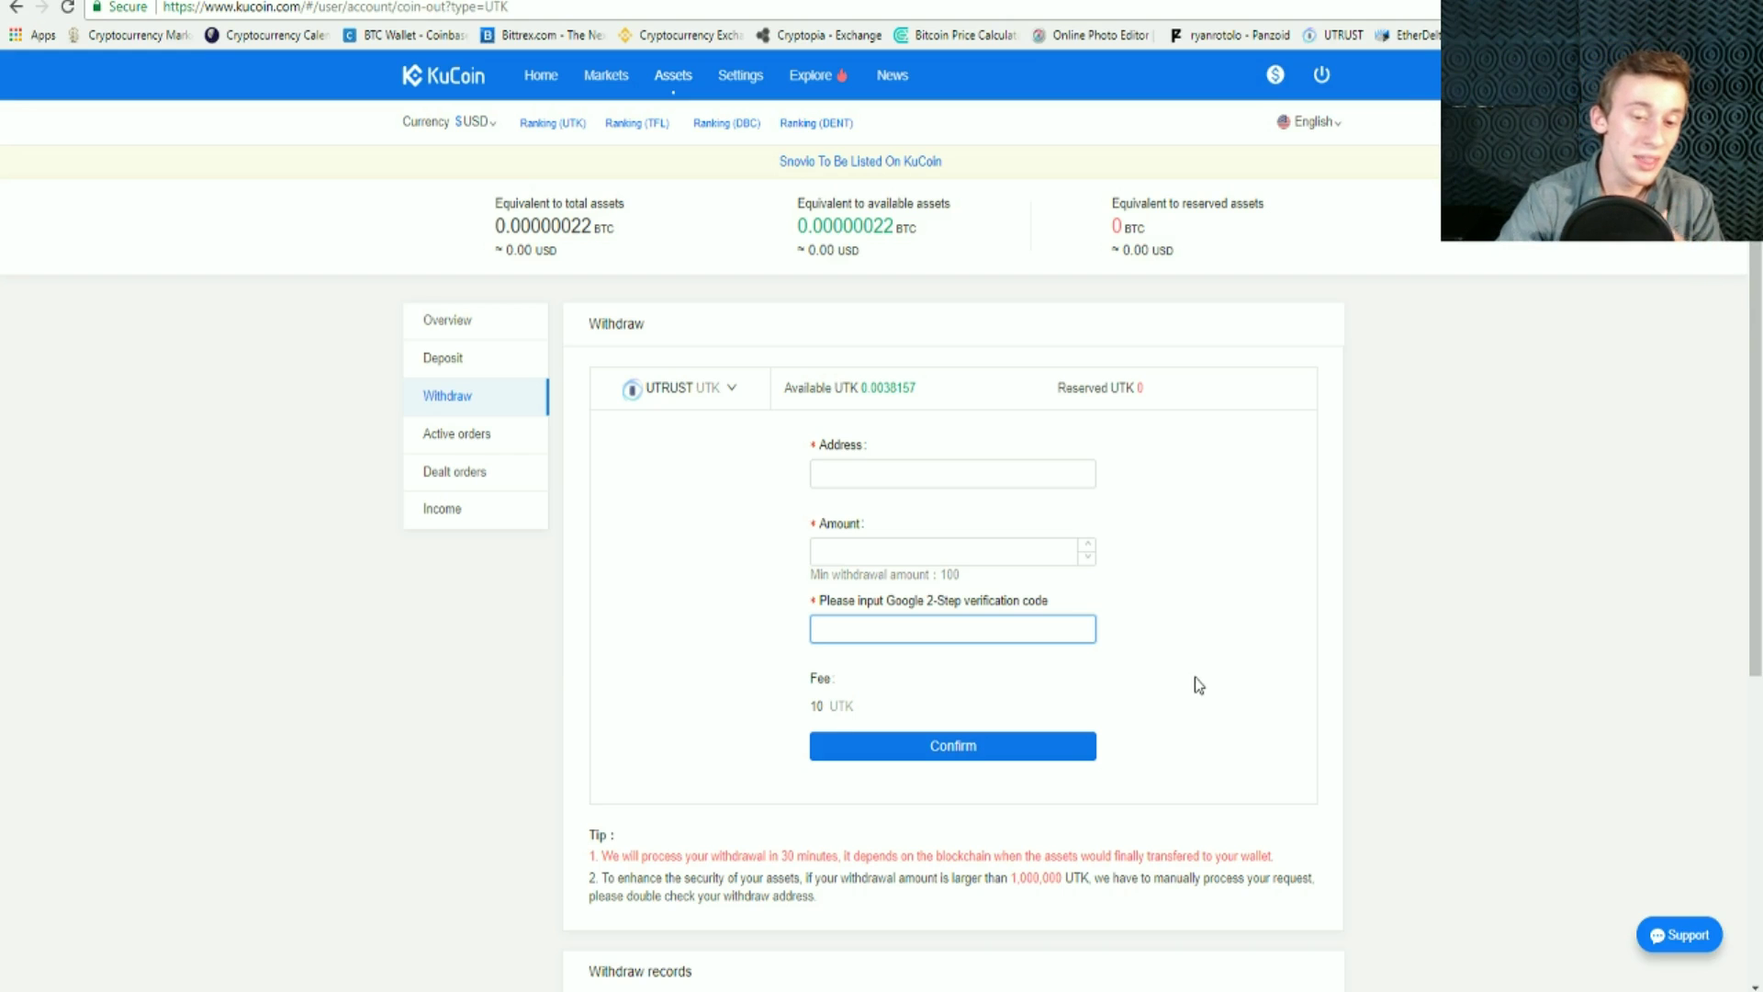
scroll(1194, 684, "down", 3)
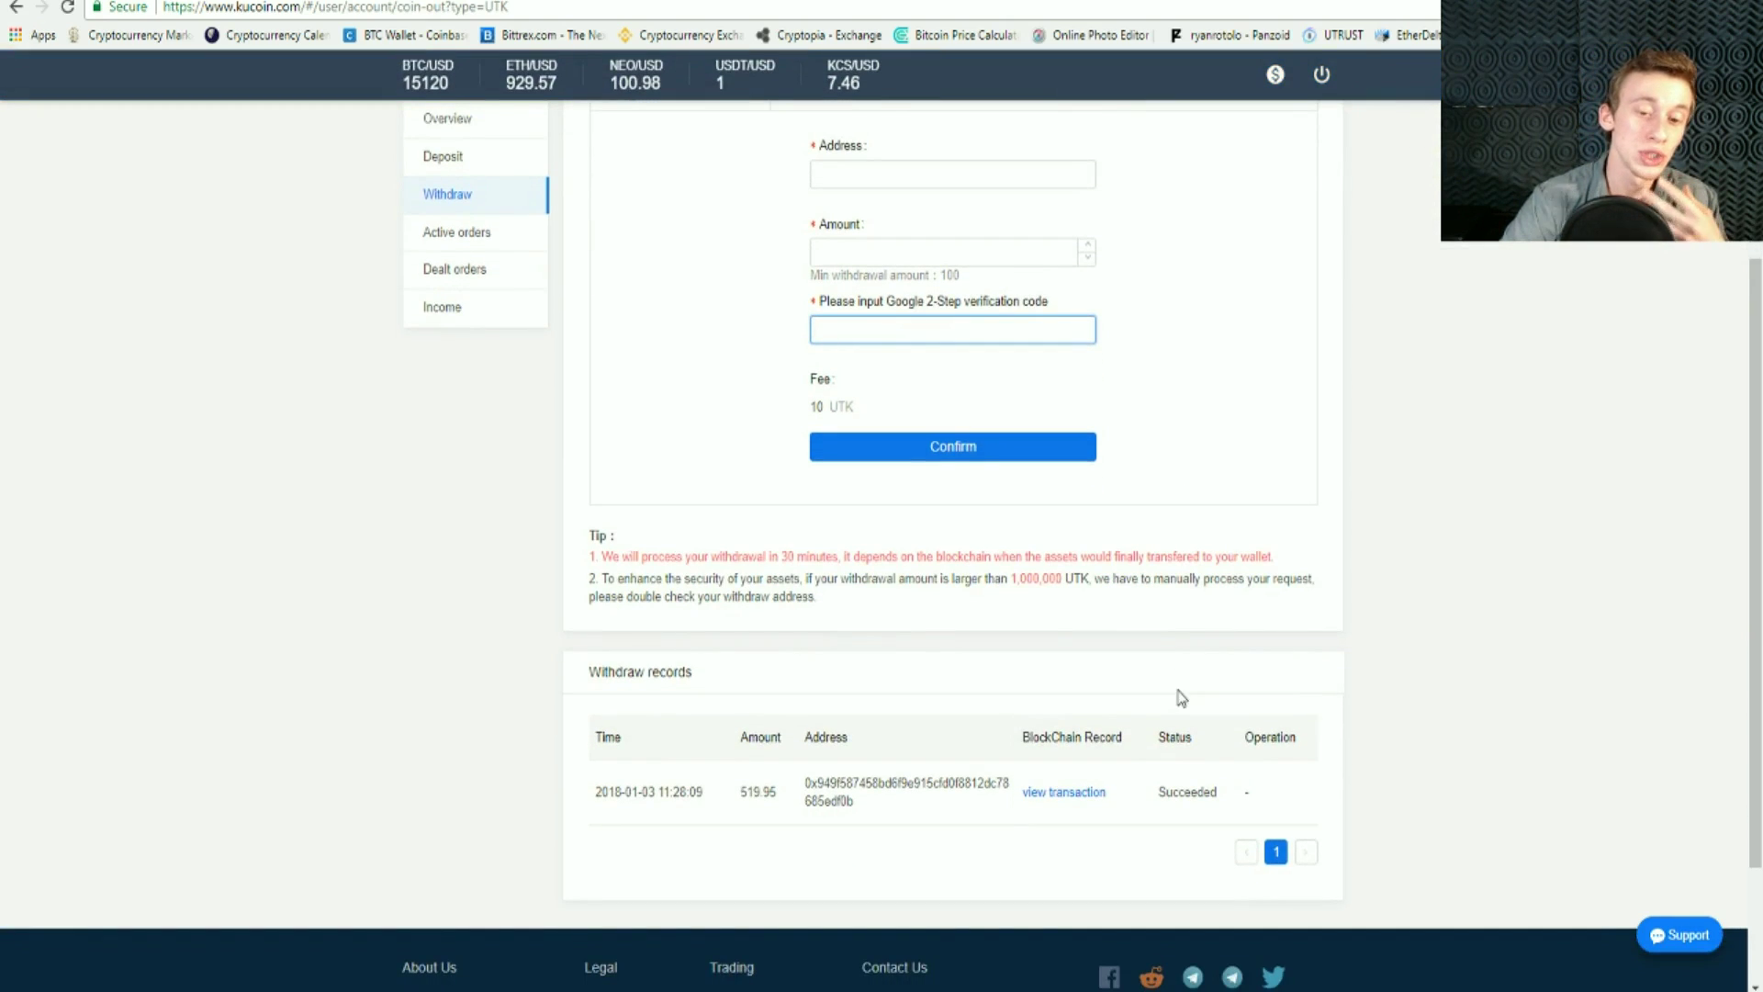